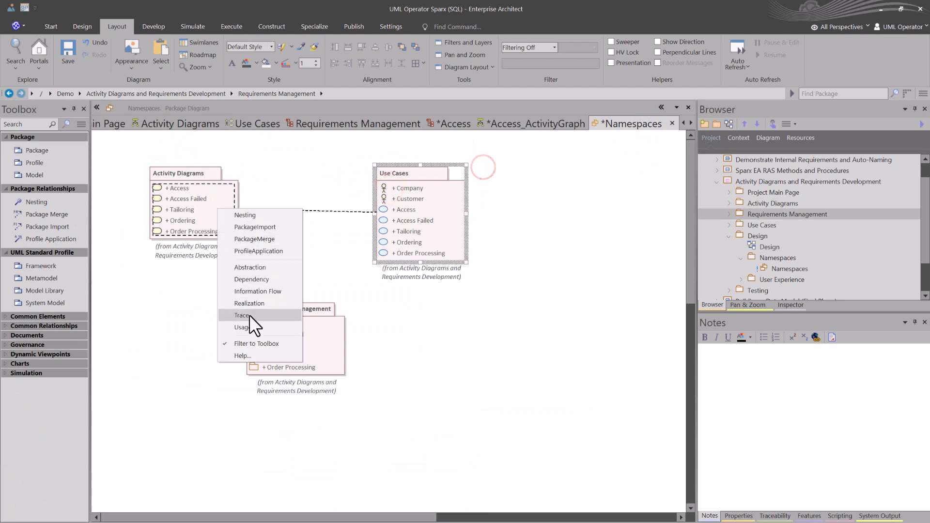
Step: Create Trace relationships from the Use Cases package to Activity Diagrams, and from Activity Diagrams to Requirements Management
{"action": "left_click", "coordinate": [249, 316]}
{"action": "left_click", "coordinate": [214, 220]}
{"action": "left_click_drag", "start_coordinate": [257, 167], "coordinate": [287, 304]}
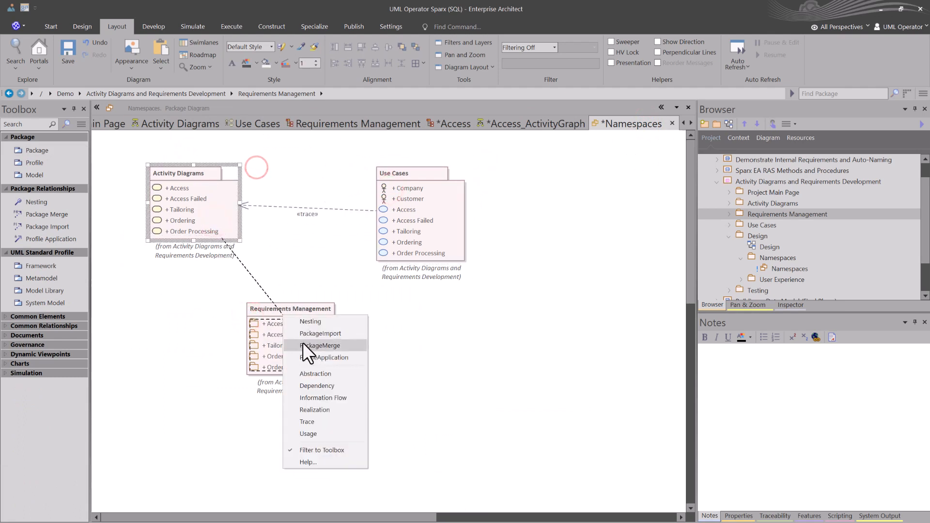
{"action": "left_click", "coordinate": [312, 422]}
Step: Create a Trace relationship from the Use Cases package to the Requirements Management package
{"action": "left_click", "coordinate": [422, 205]}
{"action": "left_click_drag", "start_coordinate": [483, 167], "coordinate": [321, 332]}
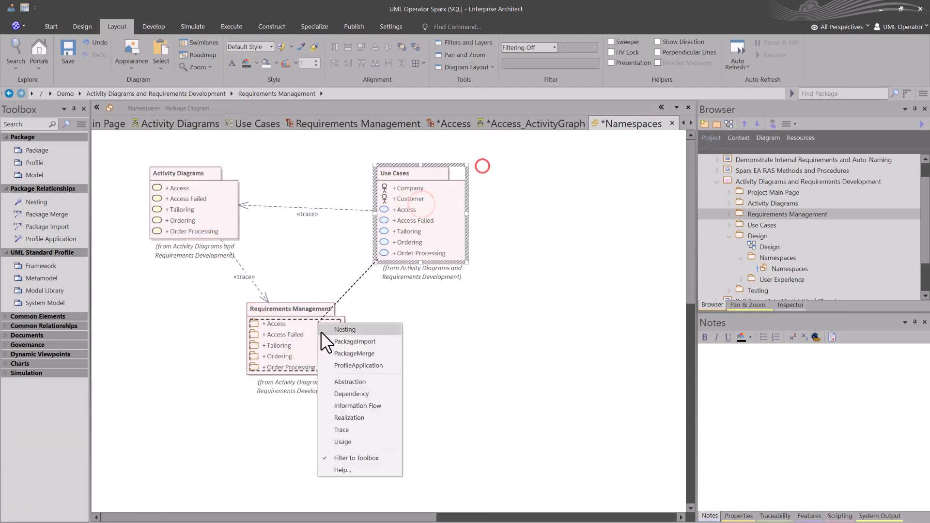
{"action": "left_click", "coordinate": [354, 427]}
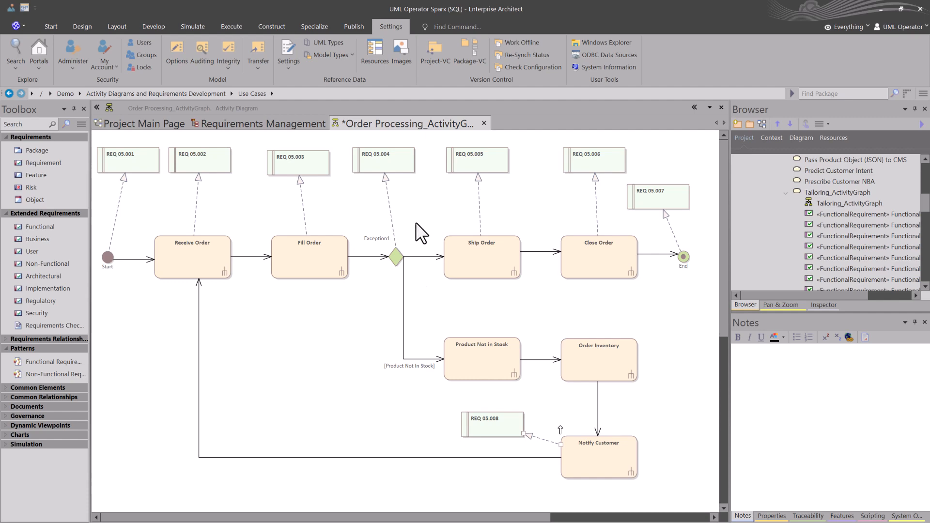
Step: Show the traceability information for REQ 05.004 and examine which element it is realized by
{"action": "left_click", "coordinate": [805, 516]}
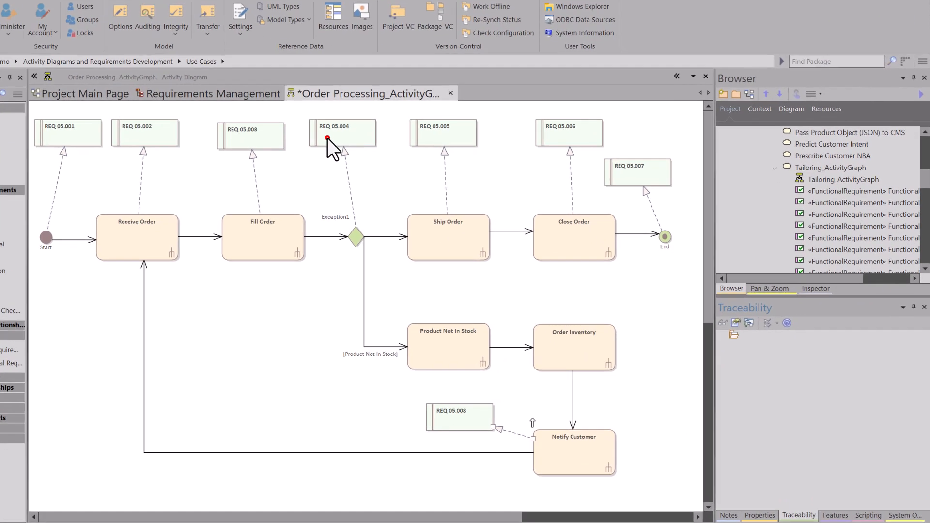
{"action": "left_click", "coordinate": [372, 166]}
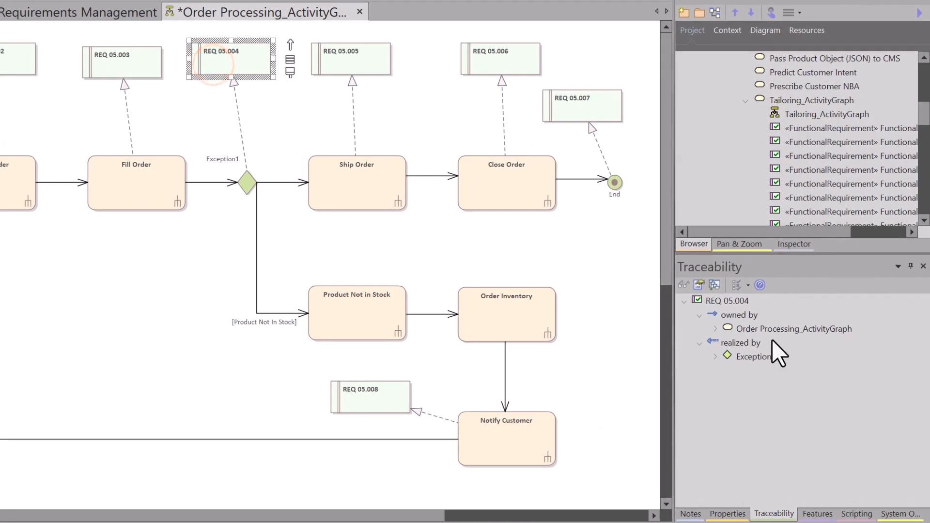
{"action": "left_click", "coordinate": [728, 300]}
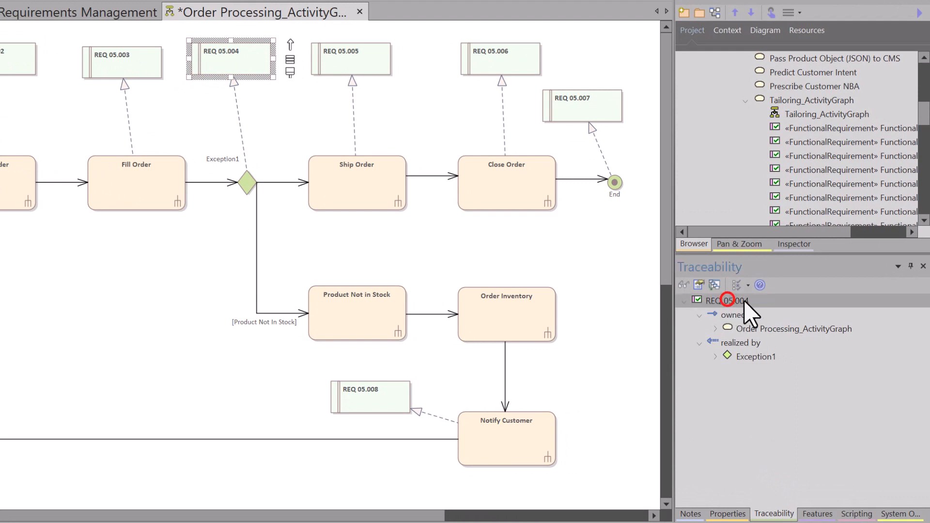
{"action": "left_click", "coordinate": [740, 341]}
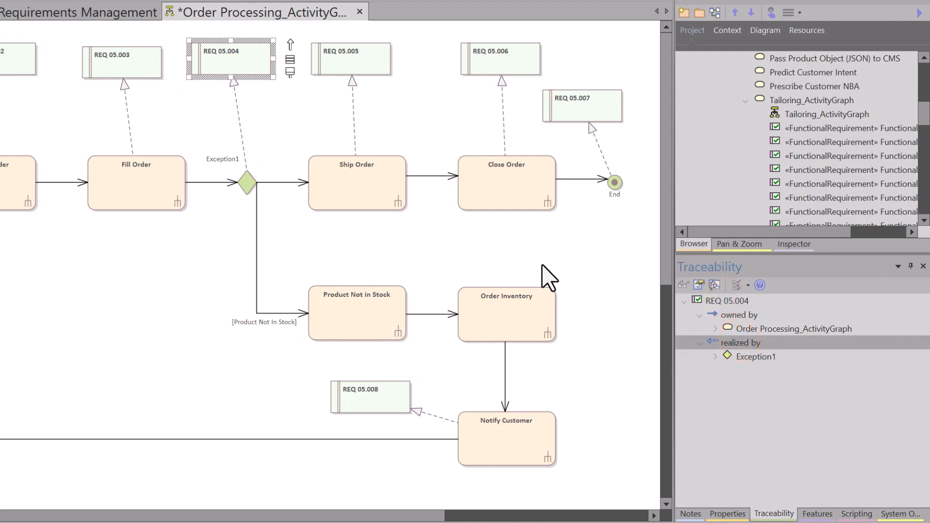
Step: Examine the traceability of the Exception1 decision, including the requirement it implements
{"action": "left_click", "coordinate": [248, 182]}
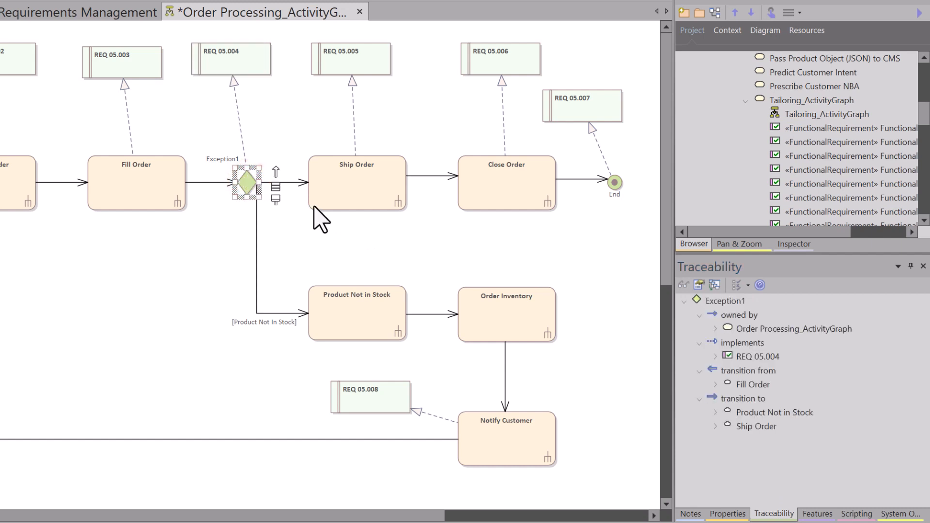
{"action": "left_click", "coordinate": [717, 303]}
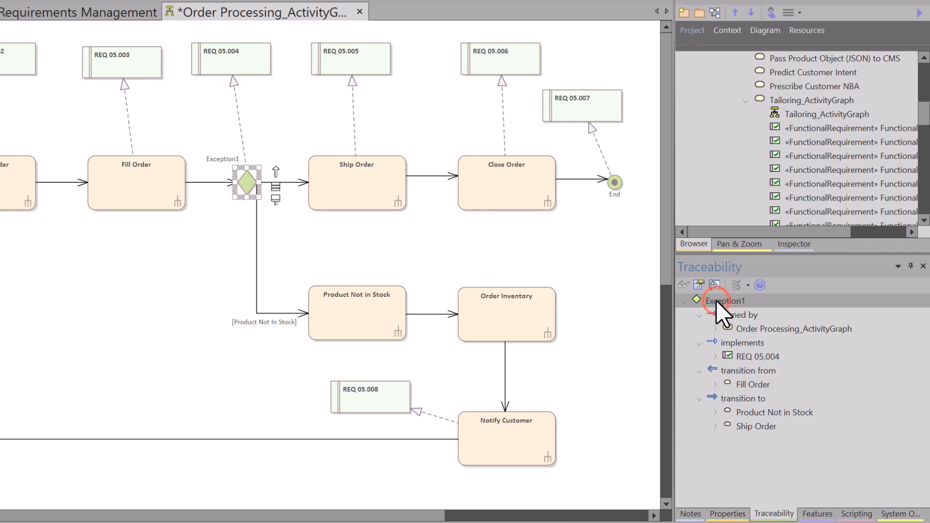
{"action": "left_click", "coordinate": [729, 340]}
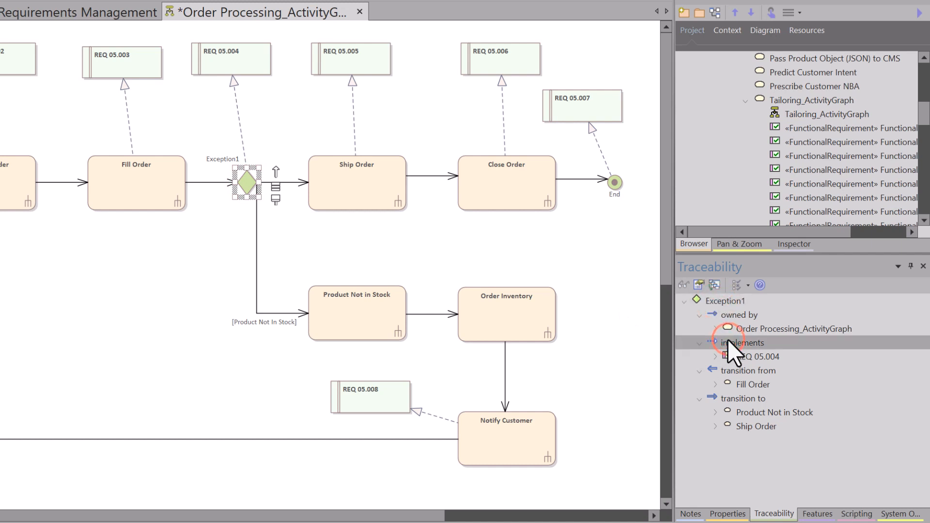
{"action": "left_click", "coordinate": [750, 355]}
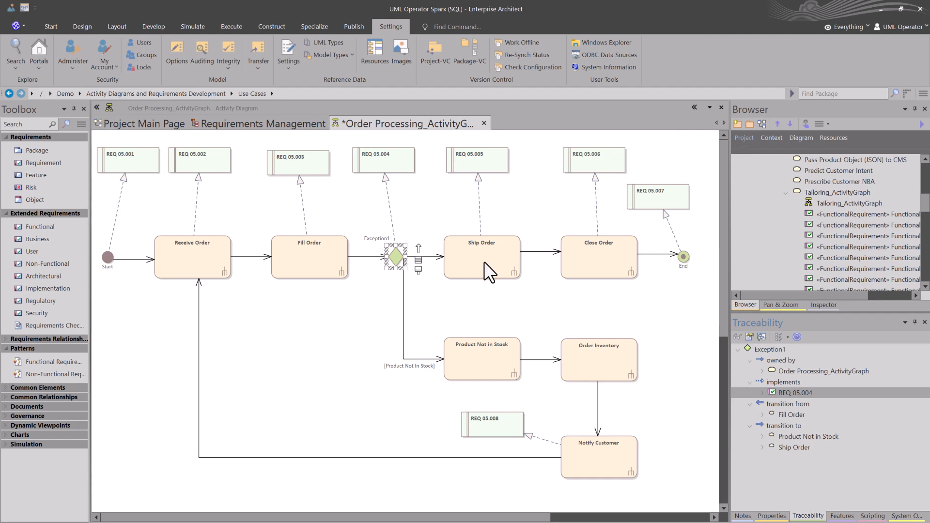
Step: Deselect everything and save the Order Processing_ActivityGraph diagram
{"action": "left_click", "coordinate": [341, 204]}
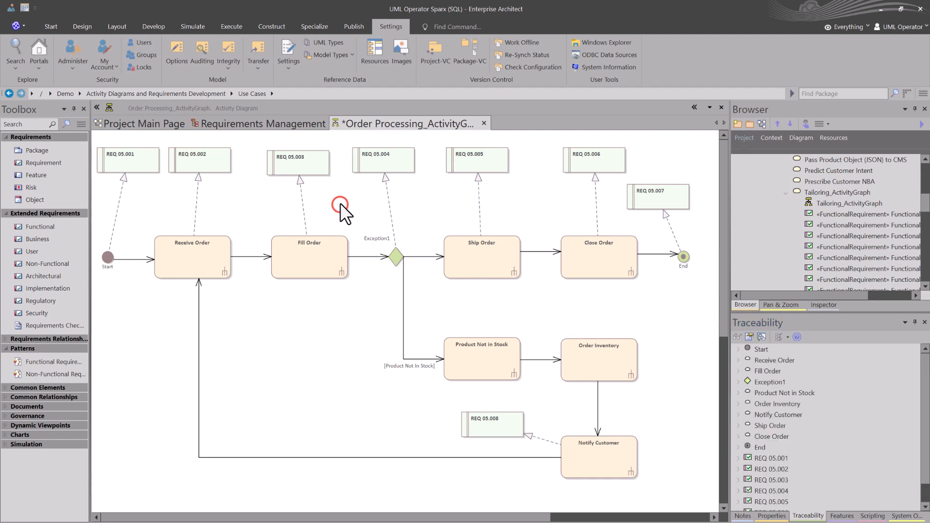
{"action": "key", "text": "ctrl+s"}
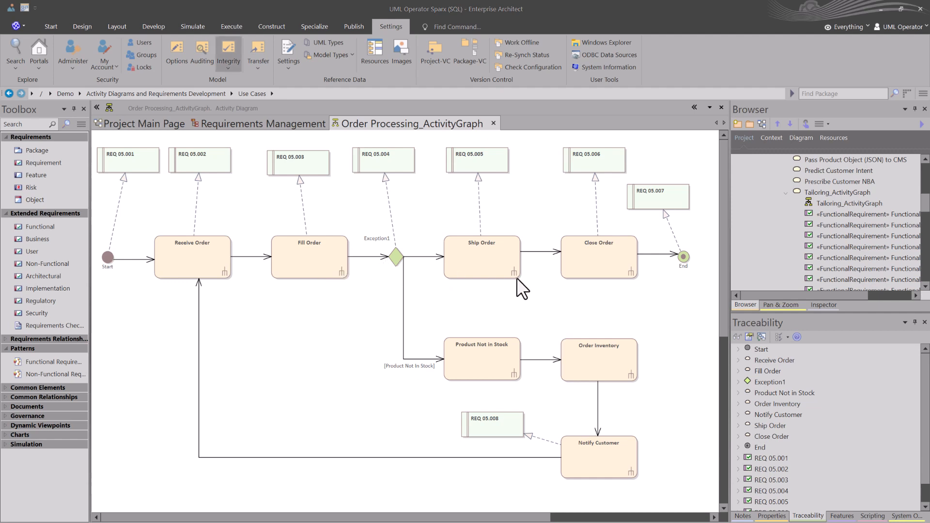
Step: Make the Browser pane taller and locate the diagram's REQ 05.005 in the project tree under Order Processing_ActivityGraph
{"action": "left_click", "coordinate": [396, 158]}
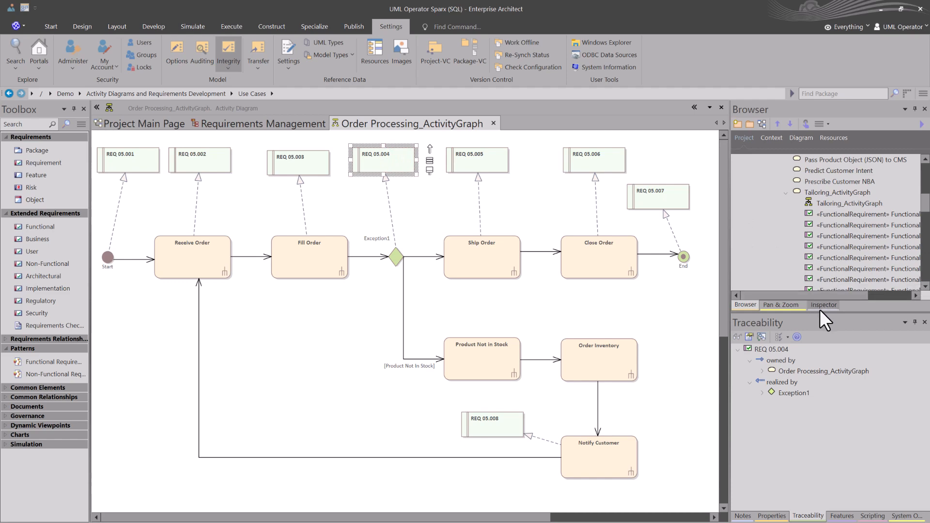
{"action": "left_click_drag", "start_coordinate": [832, 314], "coordinate": [827, 410]}
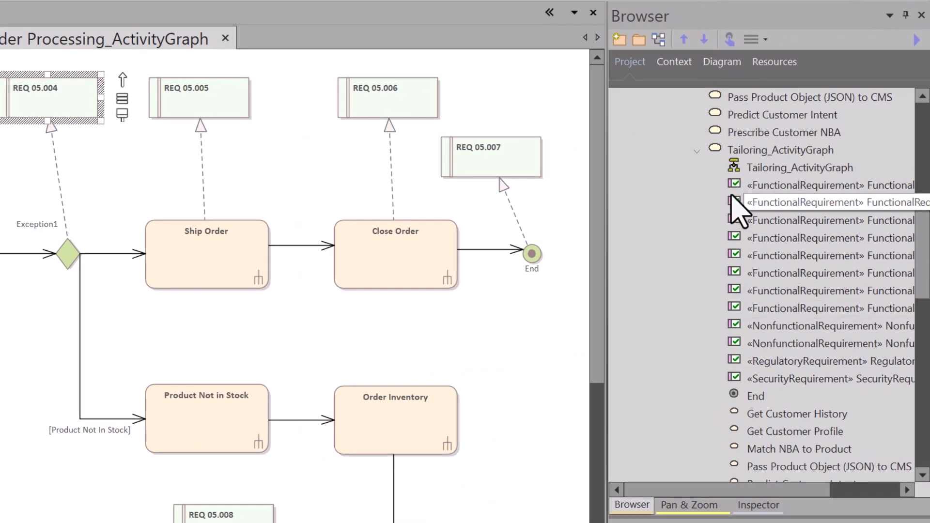
{"action": "scroll", "coordinate": [740, 210], "scroll_direction": "up", "scroll_amount": 1}
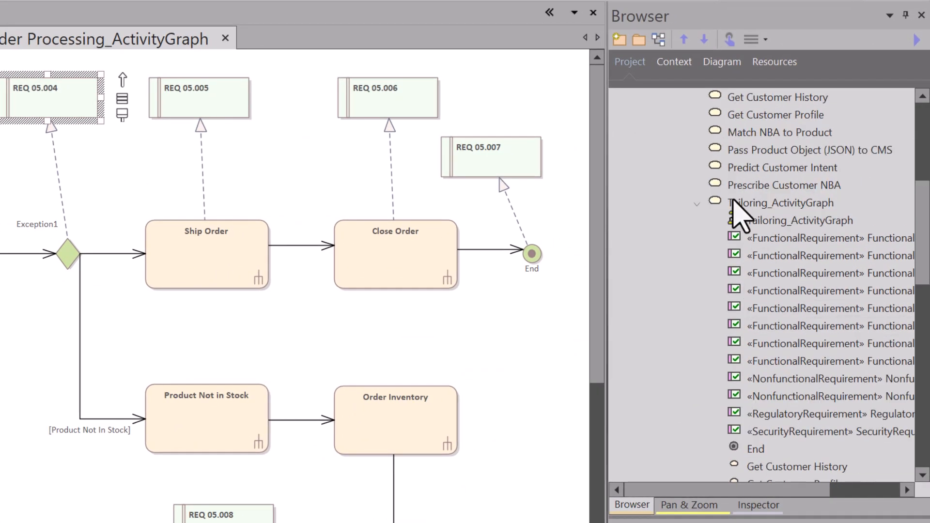
{"action": "left_click", "coordinate": [733, 201]}
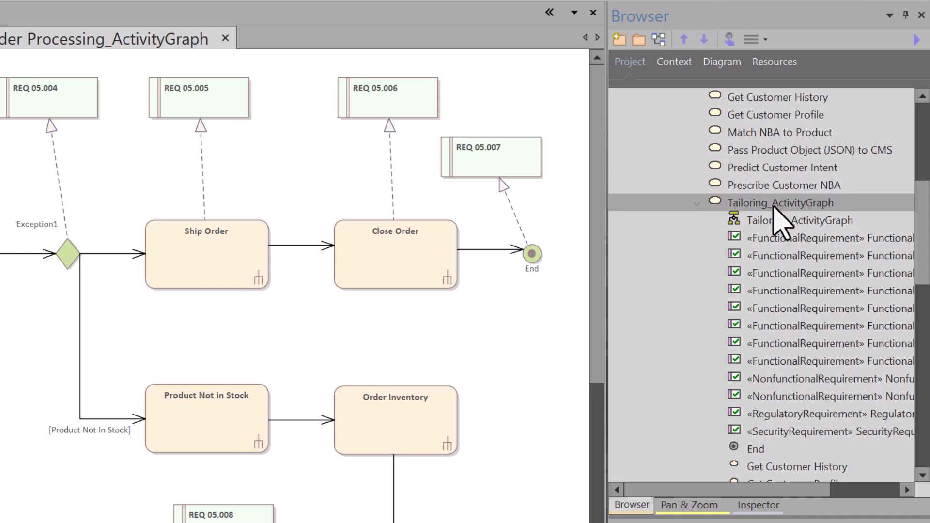
{"action": "left_click", "coordinate": [197, 101]}
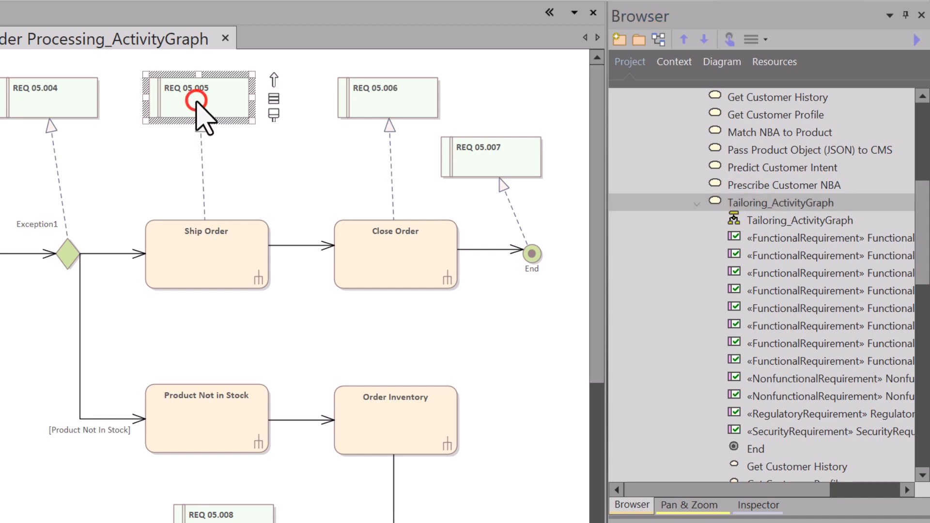
{"action": "key", "text": "alt+g"}
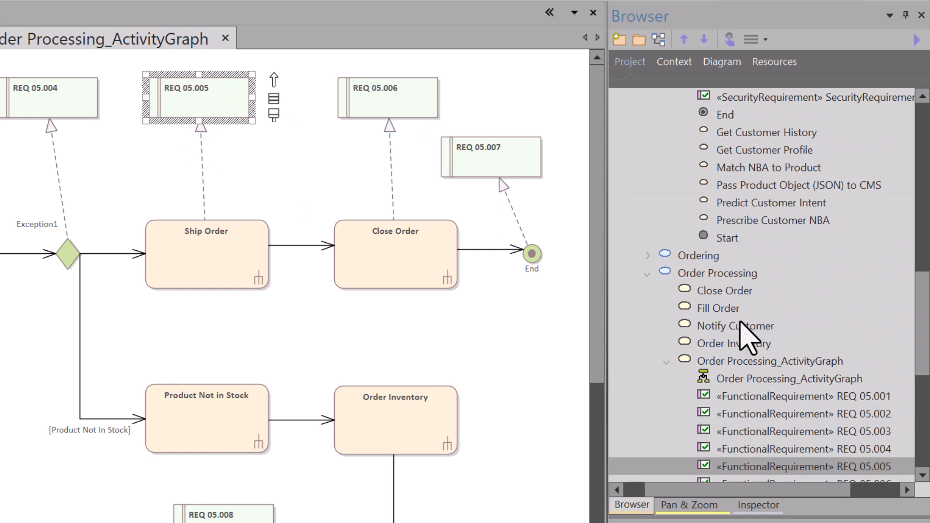
{"action": "scroll", "coordinate": [741, 334], "scroll_direction": "down", "scroll_amount": 2}
{"action": "left_click", "coordinate": [729, 255]}
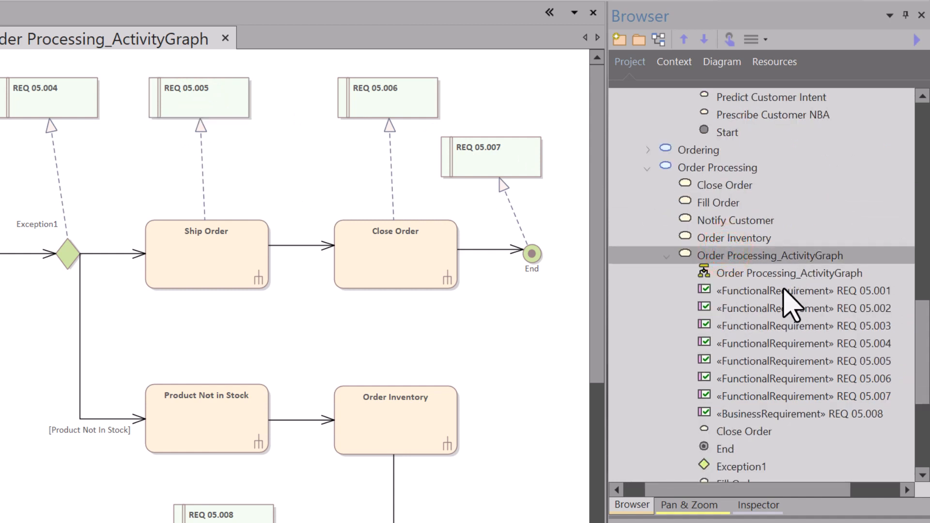
Step: Widen the Browser pane and move REQ 05.001 through REQ 05.008 from Order Processing_ActivityGraph into the Requirements Management package
{"action": "left_click", "coordinate": [870, 414]}
{"action": "left_click", "coordinate": [839, 290]}
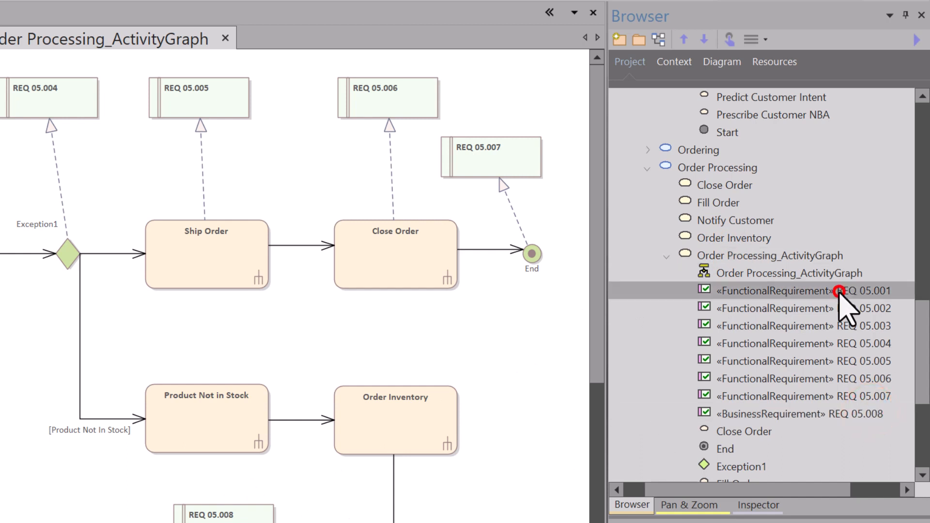
{"action": "left_click", "coordinate": [814, 414]}
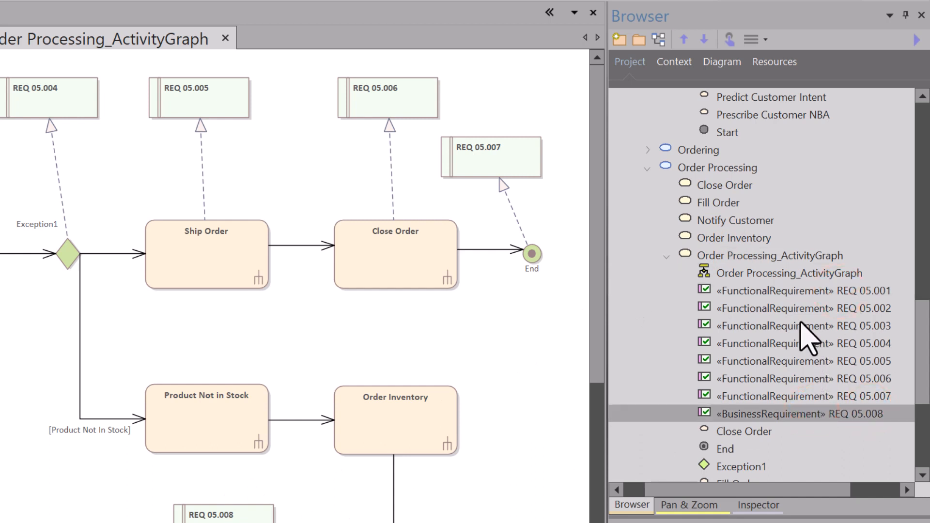
{"action": "left_click", "coordinate": [768, 290]}
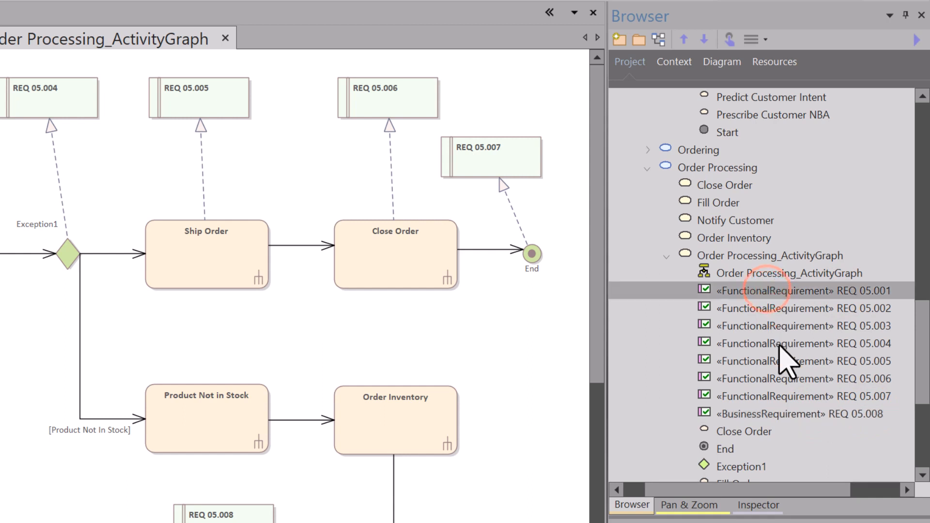
{"action": "left_click", "coordinate": [779, 411], "text": "shift"}
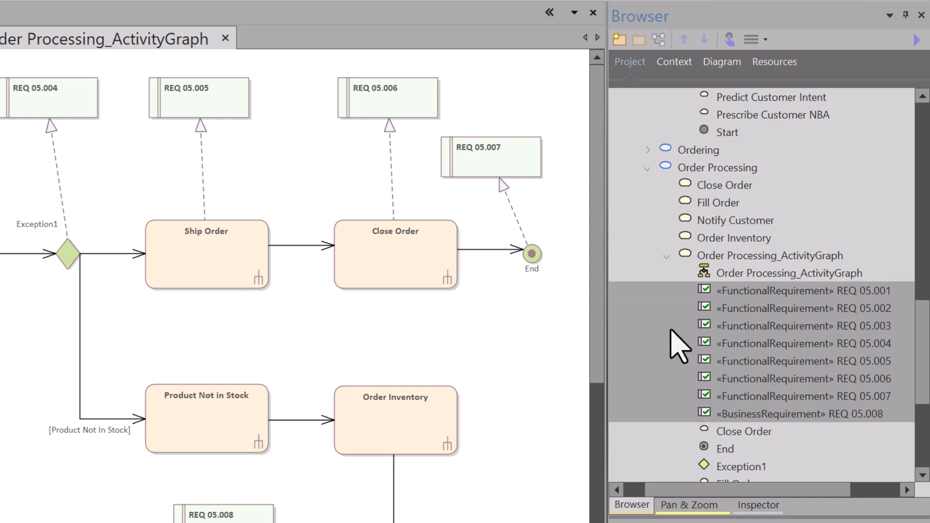
{"action": "left_click_drag", "start_coordinate": [608, 322], "coordinate": [474, 359]}
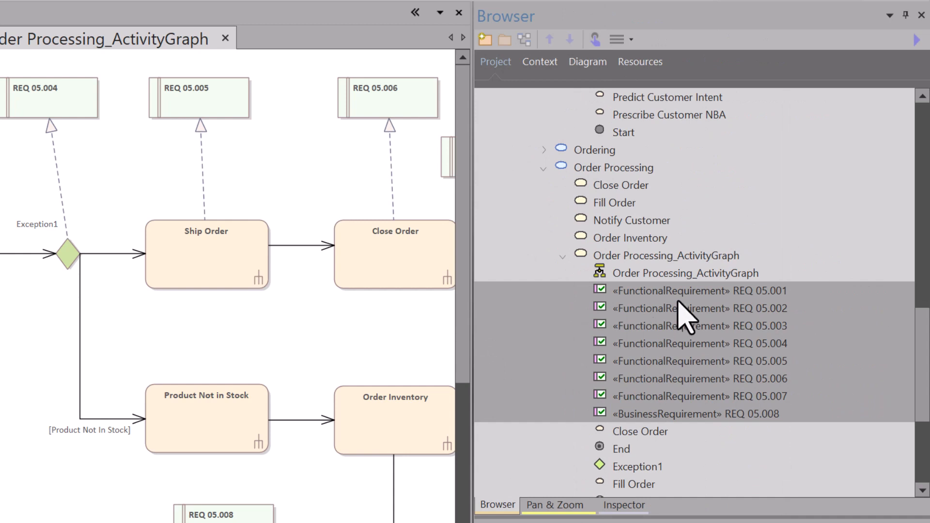
{"action": "left_click_drag", "start_coordinate": [677, 301], "coordinate": [541, 187]}
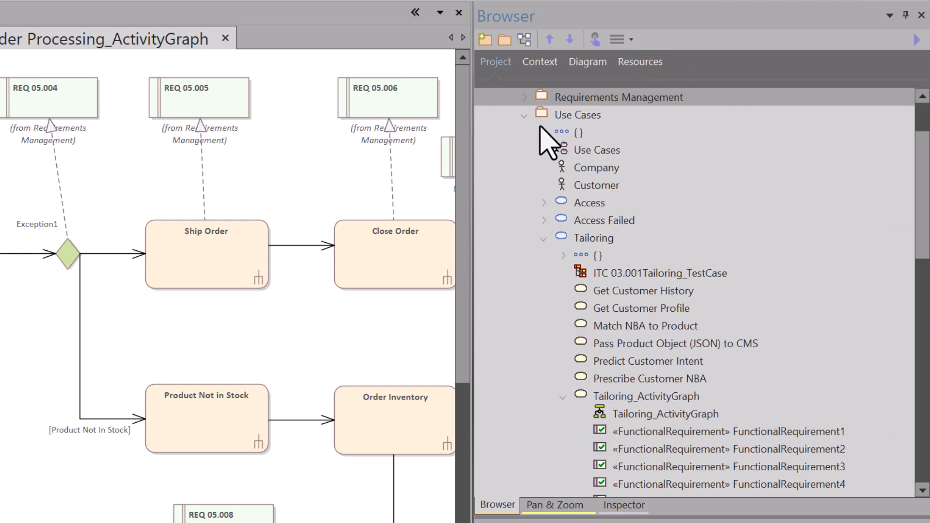
Step: Collapse the Use Cases package, expand Requirements Management and move REQ 05.001 through REQ 05.008 into its Order Processing subpackage
{"action": "left_click", "coordinate": [525, 116]}
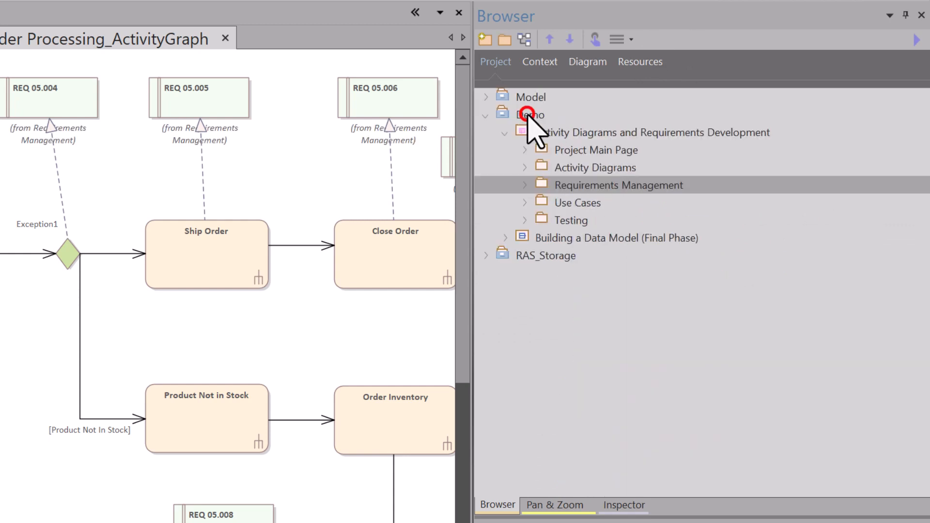
{"action": "left_click", "coordinate": [525, 186]}
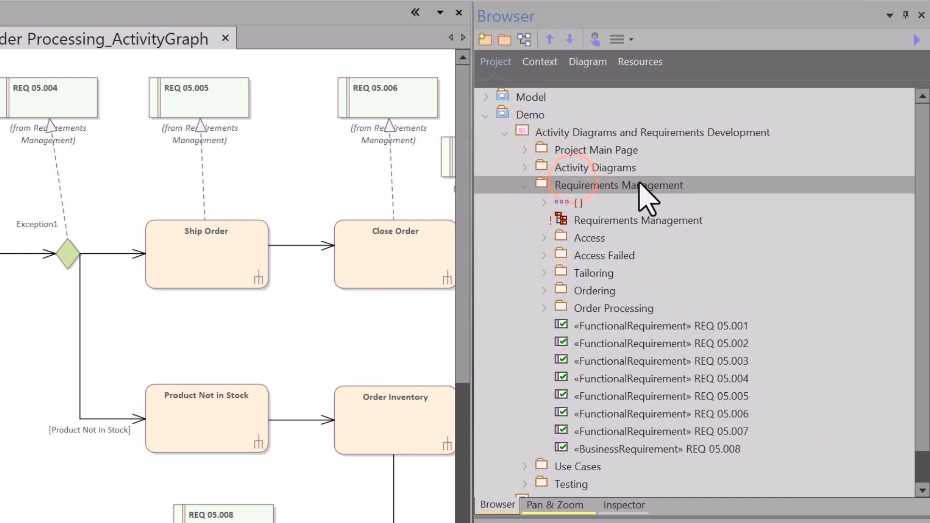
{"action": "left_click", "coordinate": [607, 327]}
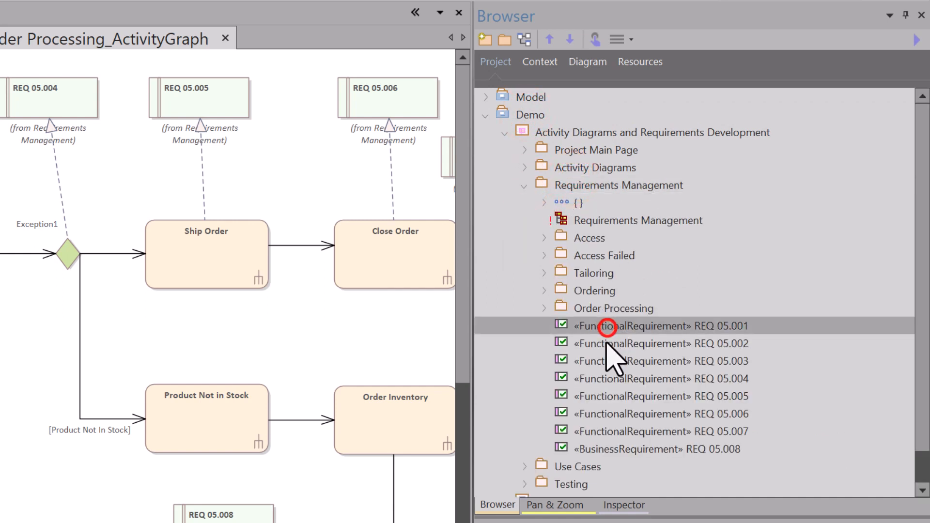
{"action": "left_click", "coordinate": [630, 449], "text": "shift"}
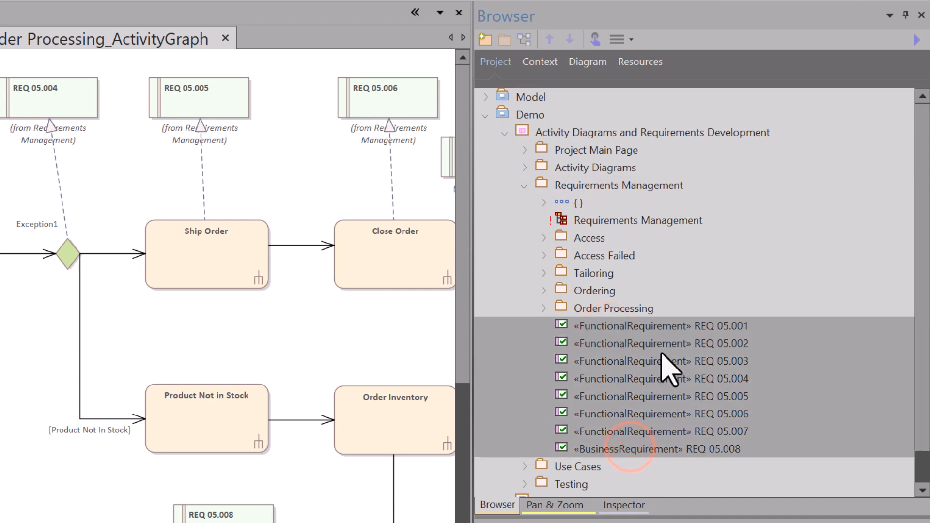
{"action": "left_click_drag", "start_coordinate": [661, 347], "coordinate": [655, 319]}
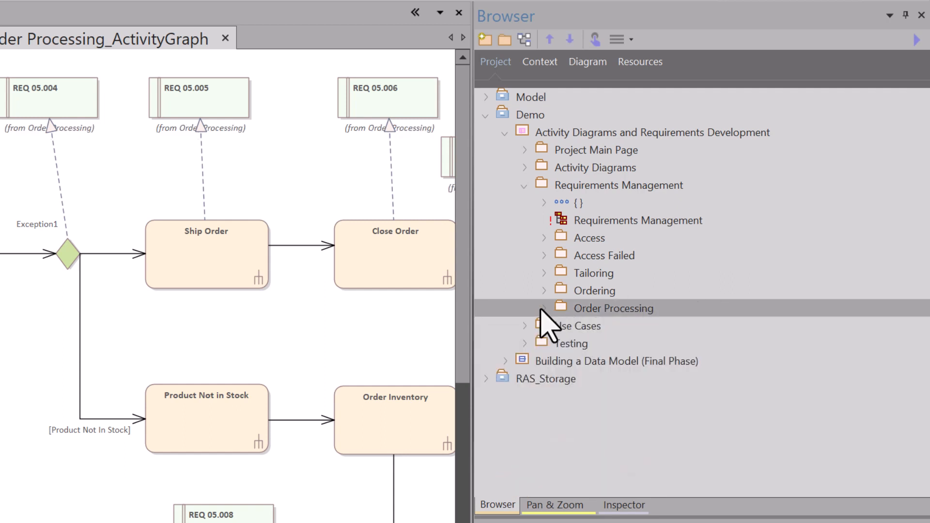
Step: Open the Order Processing requirements diagram from its package and place REQ 05.001 through REQ 05.008 on it as links, applied to all
{"action": "left_click", "coordinate": [543, 309]}
{"action": "double_click", "coordinate": [601, 326]}
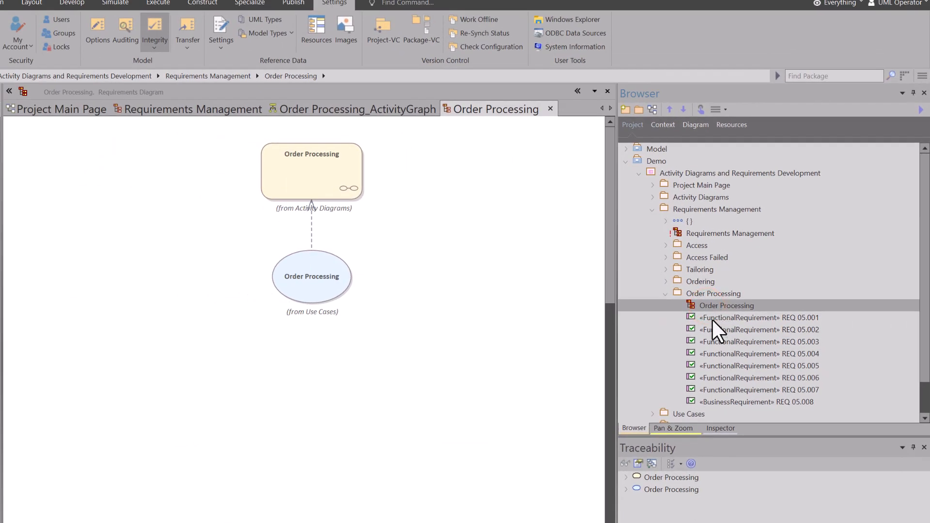
{"action": "left_click", "coordinate": [639, 339]}
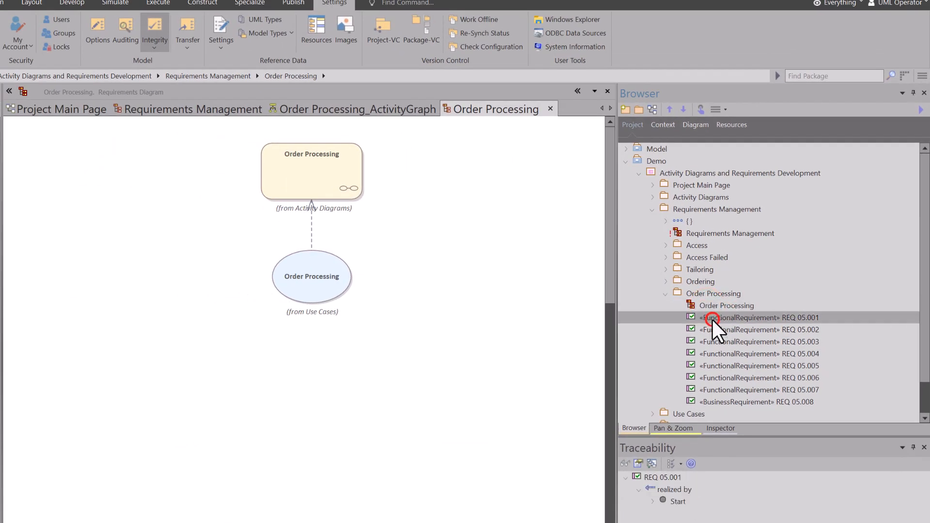
{"action": "left_click", "coordinate": [732, 403], "text": "shift"}
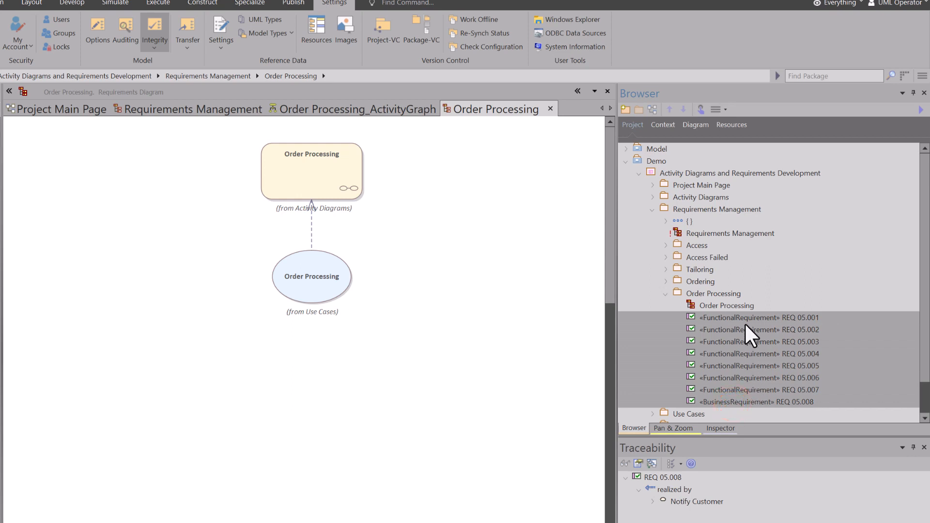
{"action": "left_click_drag", "start_coordinate": [745, 325], "coordinate": [444, 178]}
{"action": "left_click", "coordinate": [333, 290]}
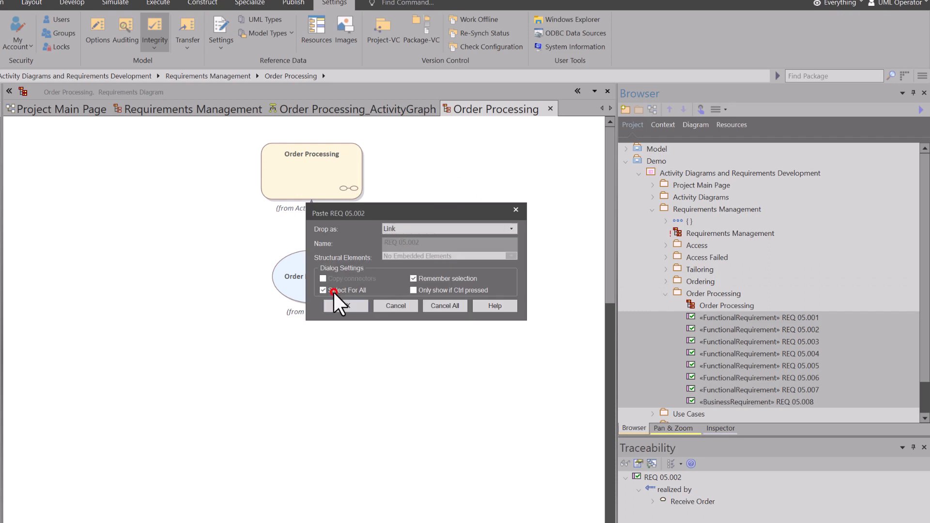
{"action": "left_click", "coordinate": [356, 305]}
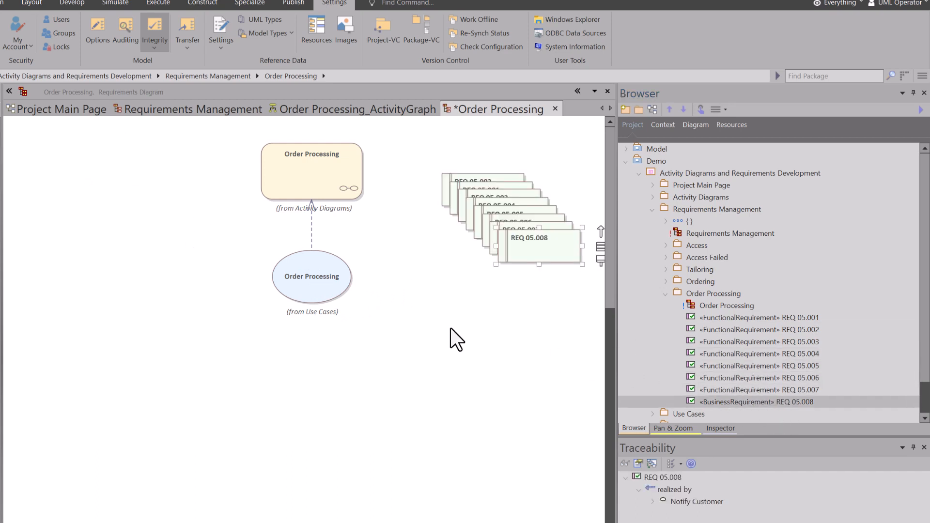
Step: Align the eight requirements' left edges, space them evenly in a column, and reposition REQ 05.002 above the others as a wider, flatter box
{"action": "left_click_drag", "start_coordinate": [547, 298], "coordinate": [431, 165]}
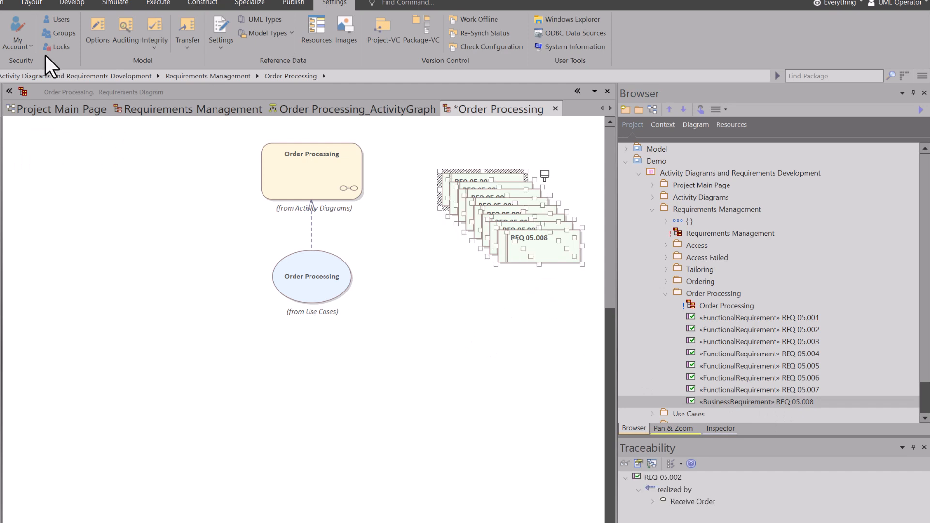
{"action": "left_click", "coordinate": [21, 4]}
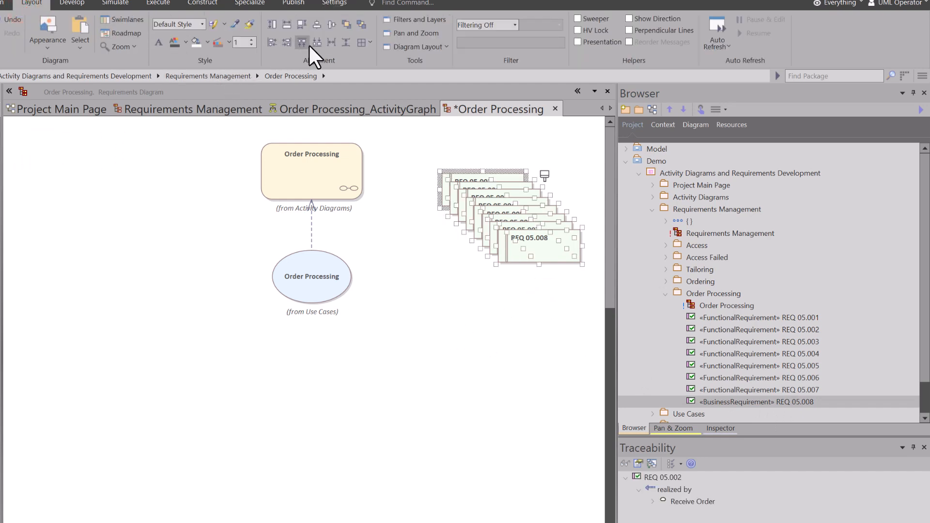
{"action": "left_click", "coordinate": [273, 42]}
{"action": "left_click", "coordinate": [347, 42]}
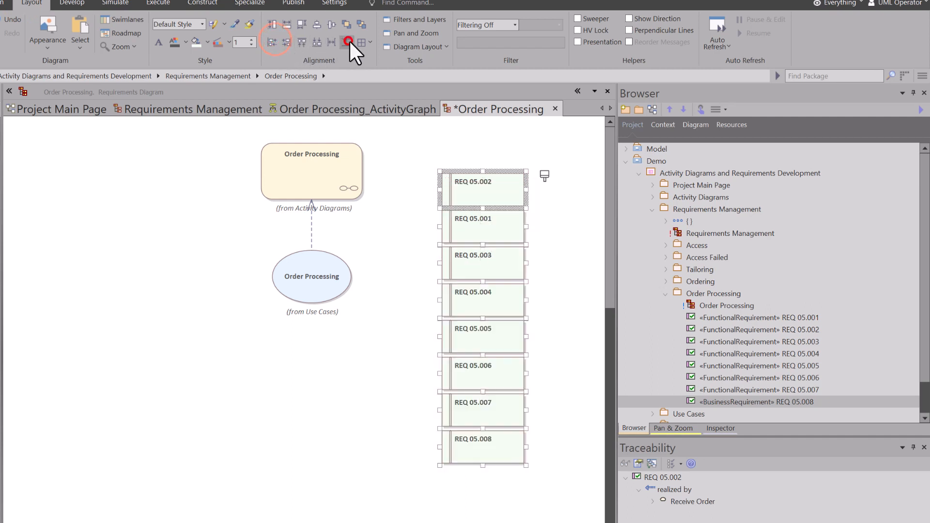
{"action": "left_click_drag", "start_coordinate": [491, 194], "coordinate": [553, 154]}
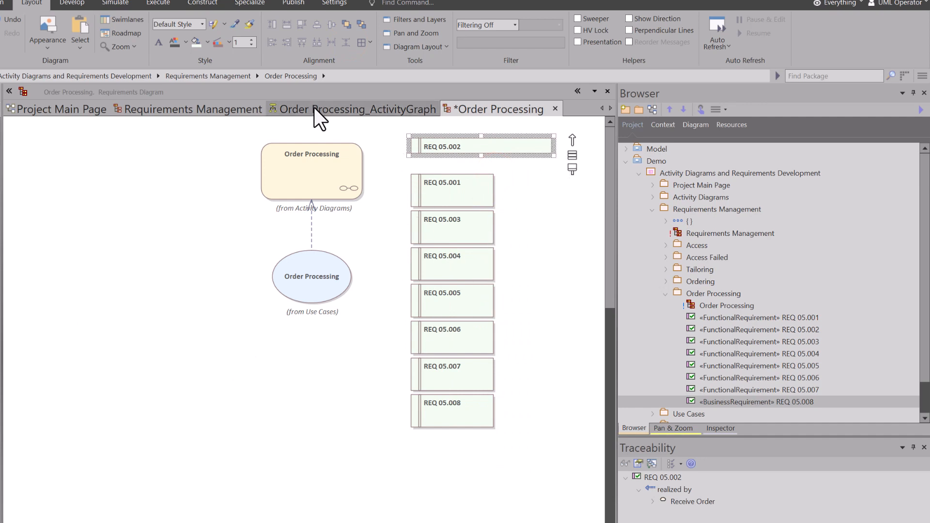
Step: Examine the Access Failed requirements diagram as a layout and naming reference, close it and return to the Order Processing diagram
{"action": "left_click", "coordinate": [232, 109]}
{"action": "double_click", "coordinate": [192, 209]}
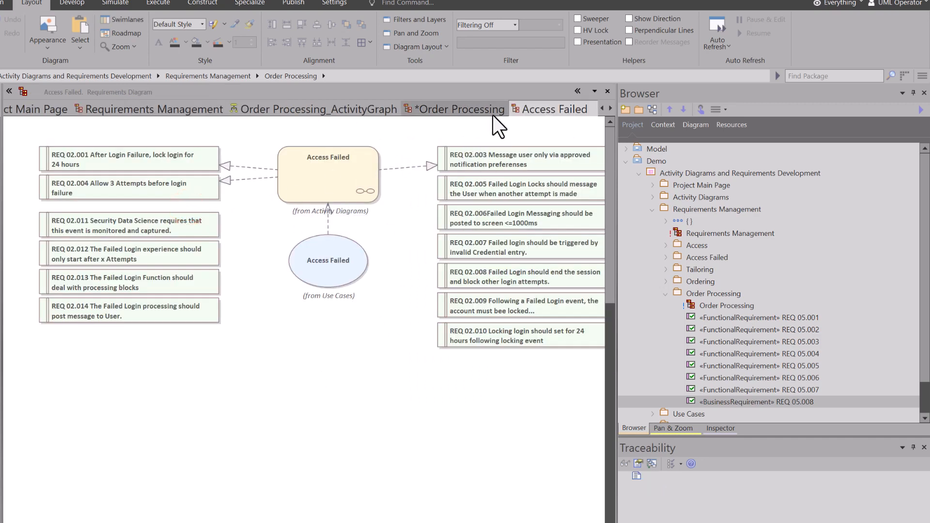
{"action": "left_click", "coordinate": [607, 92]}
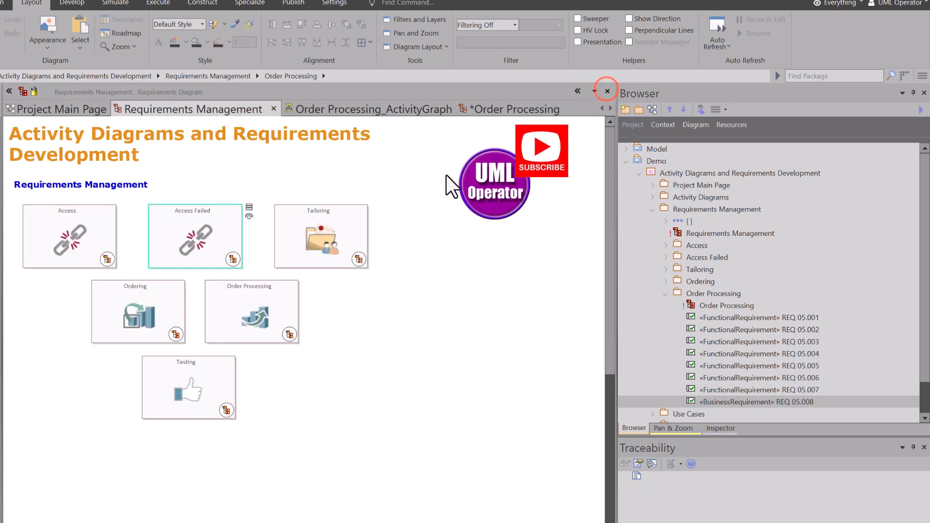
{"action": "left_click", "coordinate": [487, 109]}
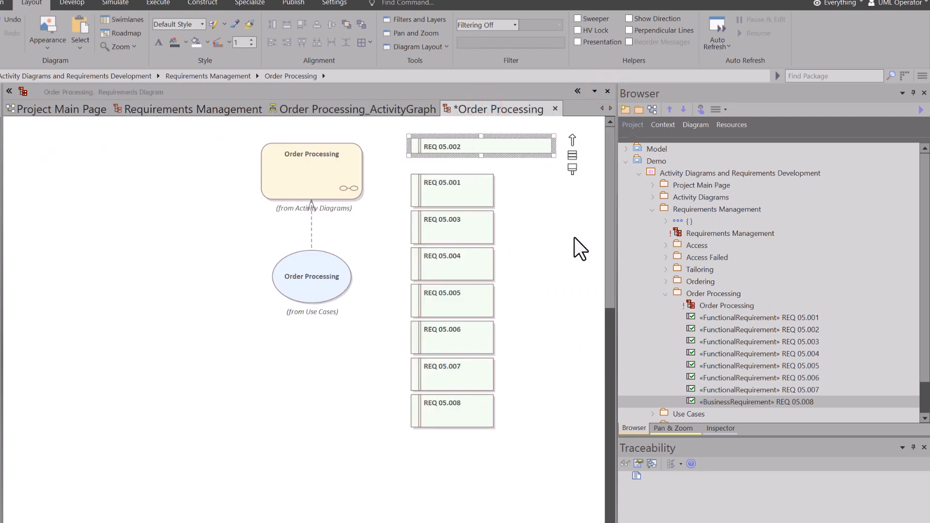
Step: Rename REQ 05.002 as "REQ 05.002 This name" in its properties
{"action": "left_click", "coordinate": [458, 144]}
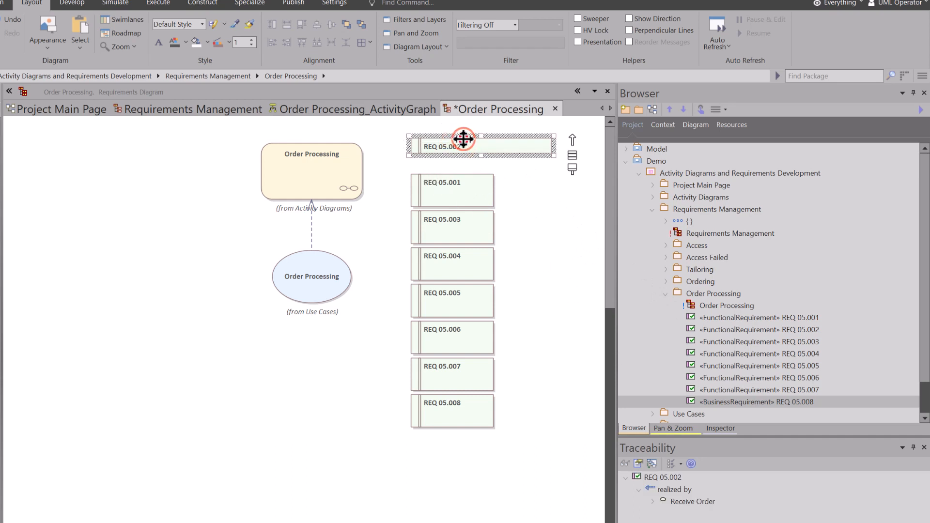
{"action": "double_click", "coordinate": [464, 140]}
{"action": "left_click", "coordinate": [490, 135]}
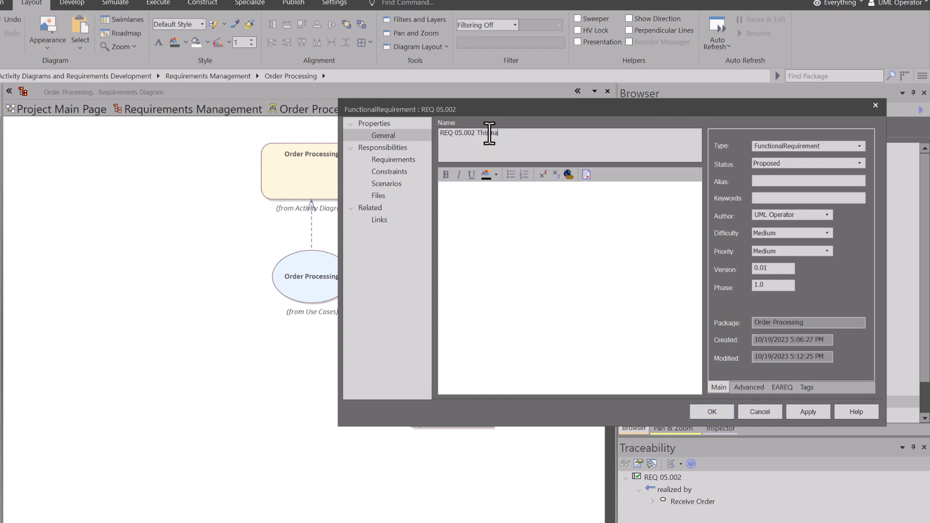
{"action": "left_click", "coordinate": [727, 410]}
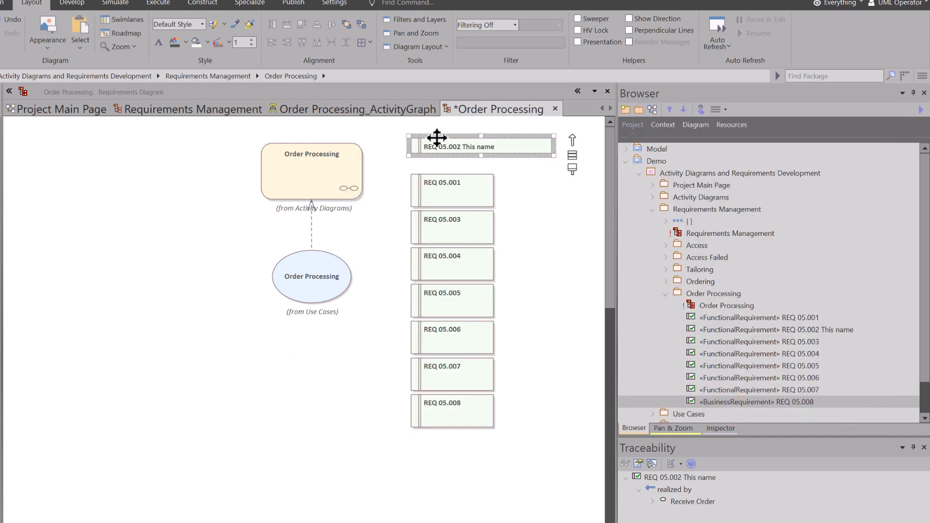
Step: Check the name of REQ 05.002 in the Order Processing_ActivityGraph diagram and return to the Order Processing requirements diagram
{"action": "left_click", "coordinate": [355, 109]}
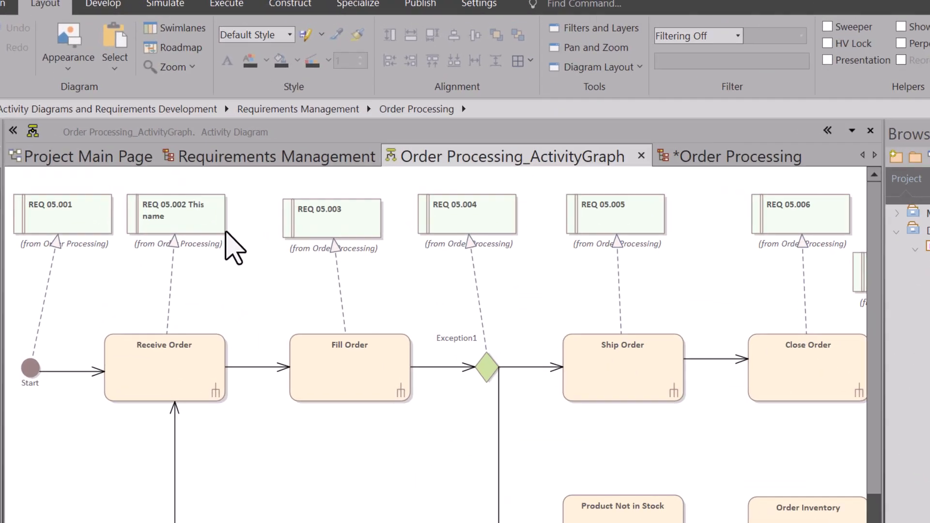
{"action": "left_click", "coordinate": [224, 231]}
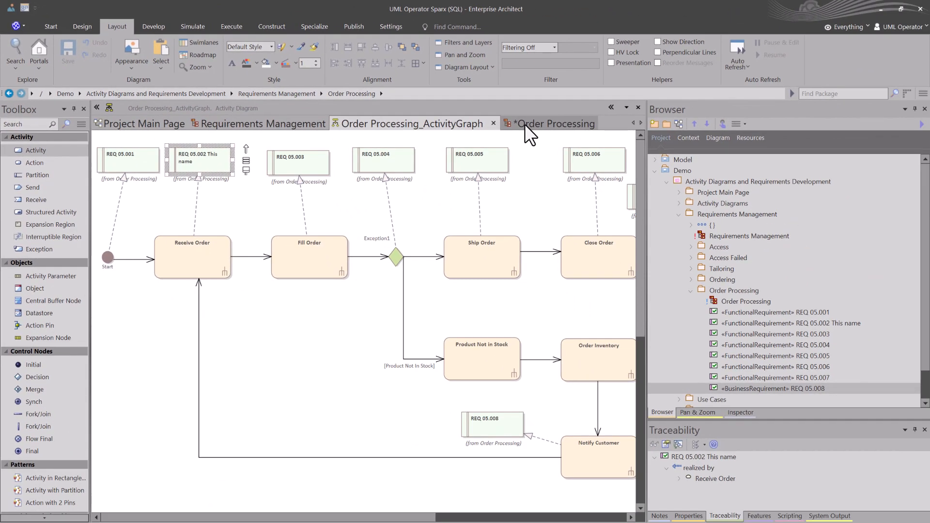
{"action": "left_click", "coordinate": [526, 123]}
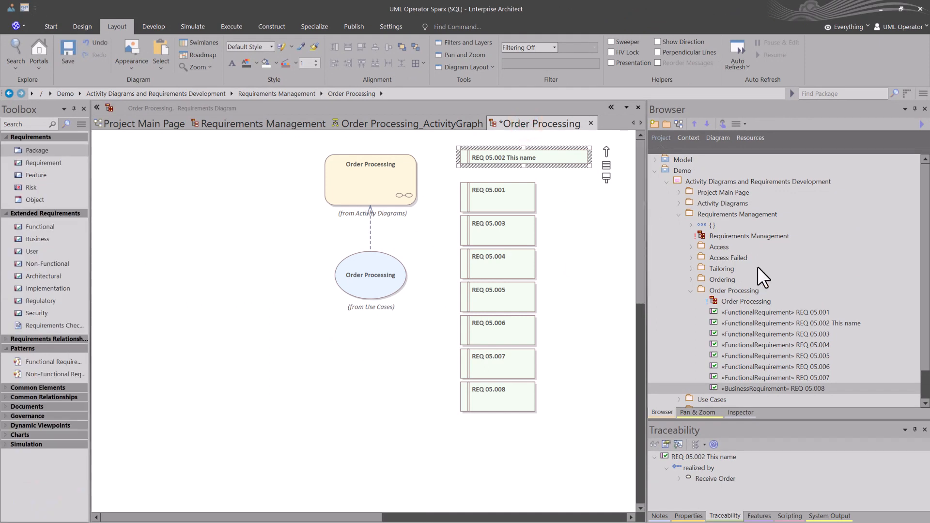
Step: Select REQ 05.001 through REQ 05.008 in the Browser and locate the Order Processing_ActivityGraph diagram in the project tree
{"action": "left_click", "coordinate": [747, 313]}
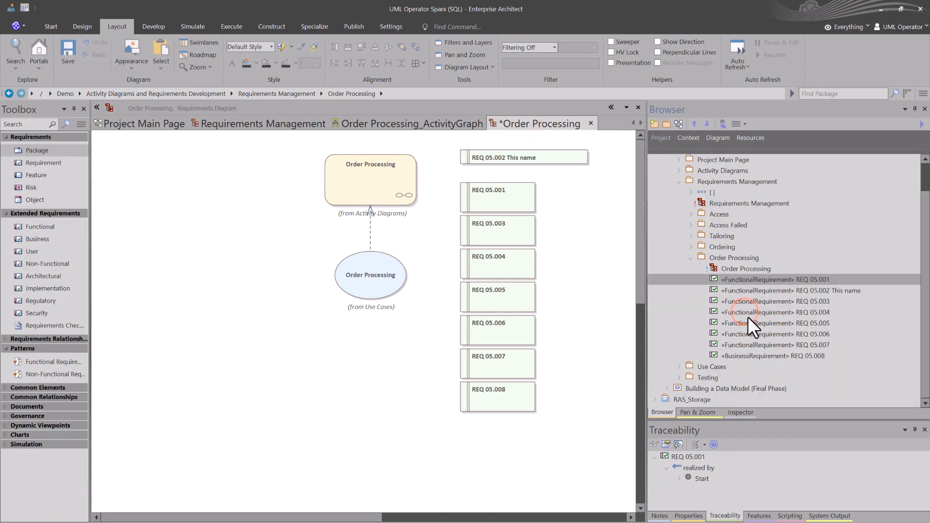
{"action": "left_click", "coordinate": [746, 351], "text": "shift"}
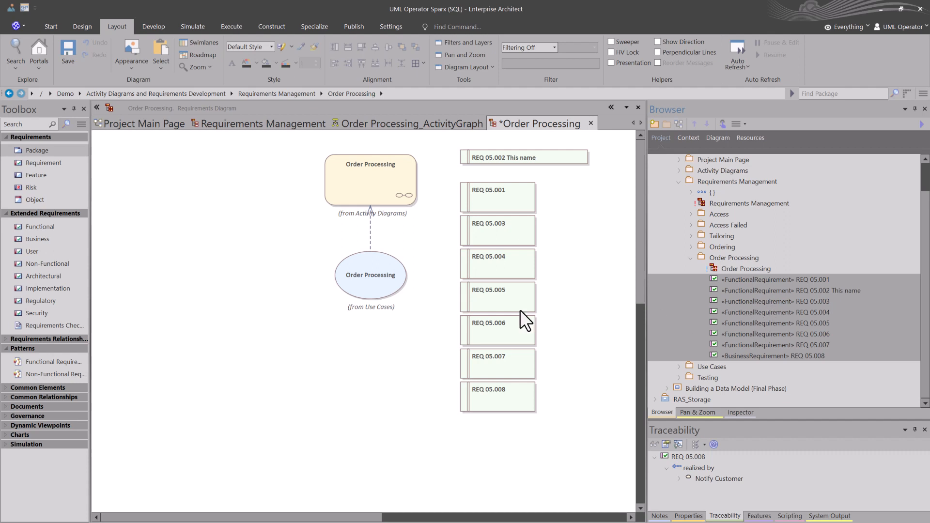
{"action": "left_click", "coordinate": [402, 125]}
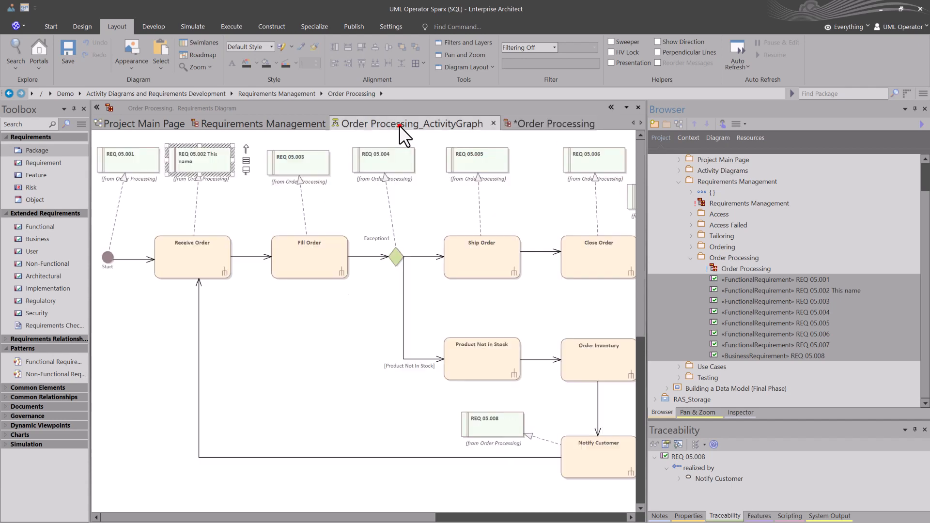
{"action": "right_click", "coordinate": [295, 318]}
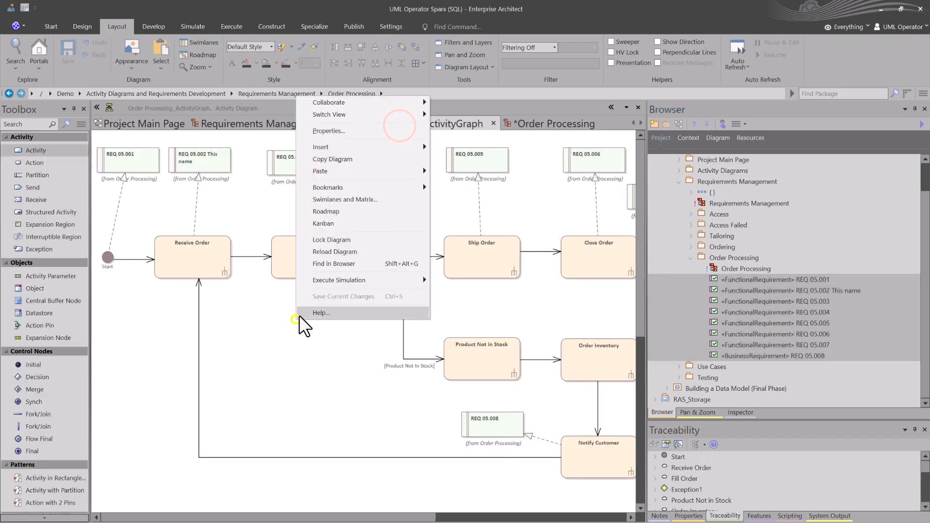
{"action": "left_click", "coordinate": [341, 260]}
{"action": "scroll", "coordinate": [752, 337], "scroll_direction": "down", "scroll_amount": 3}
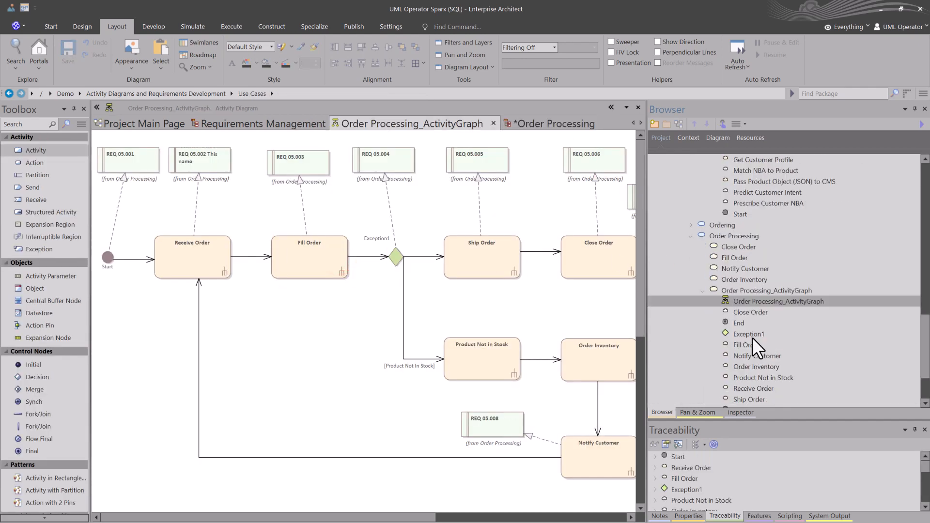
{"action": "scroll", "coordinate": [756, 349], "scroll_direction": "down", "scroll_amount": 1}
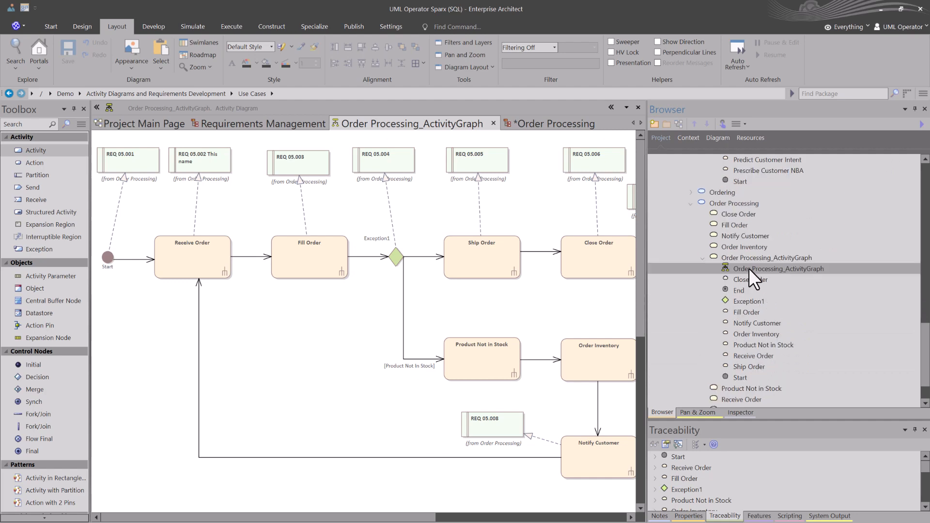
{"action": "scroll", "coordinate": [752, 266], "scroll_direction": "up", "scroll_amount": 7}
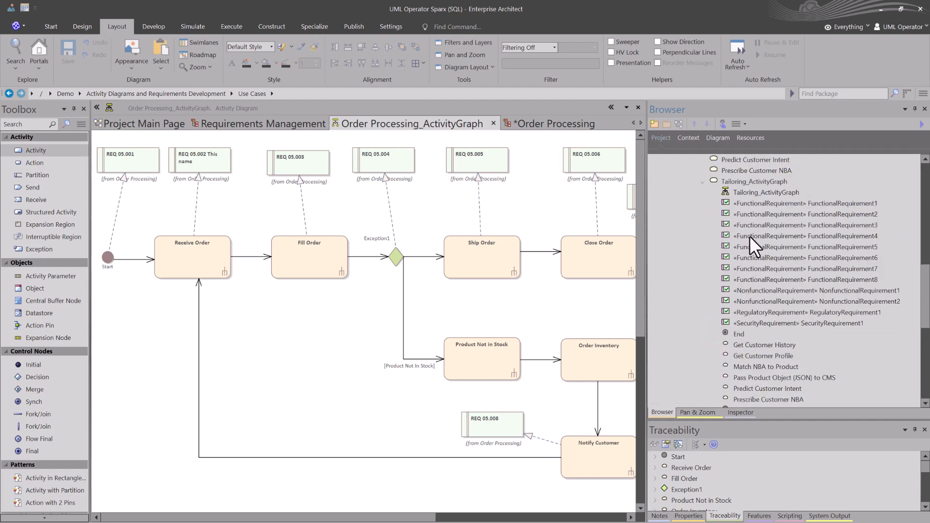
Step: Collapse Tailoring_ActivityGraph and move REQ 05.001 through REQ 05.008 from the Order Processing package under the Order Processing_ActivityGraph activity
{"action": "left_click", "coordinate": [702, 181]}
{"action": "scroll", "coordinate": [731, 202], "scroll_direction": "up", "scroll_amount": 7}
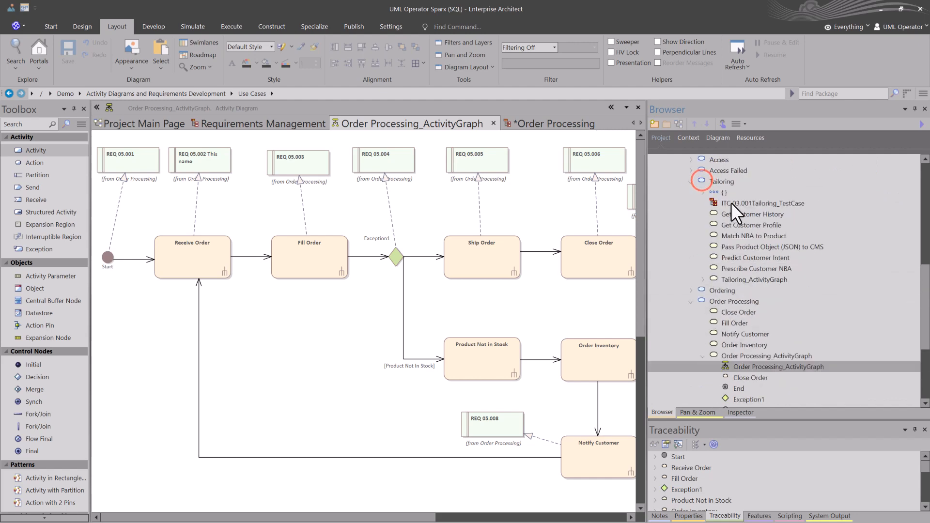
{"action": "scroll", "coordinate": [730, 203], "scroll_direction": "up", "scroll_amount": 1}
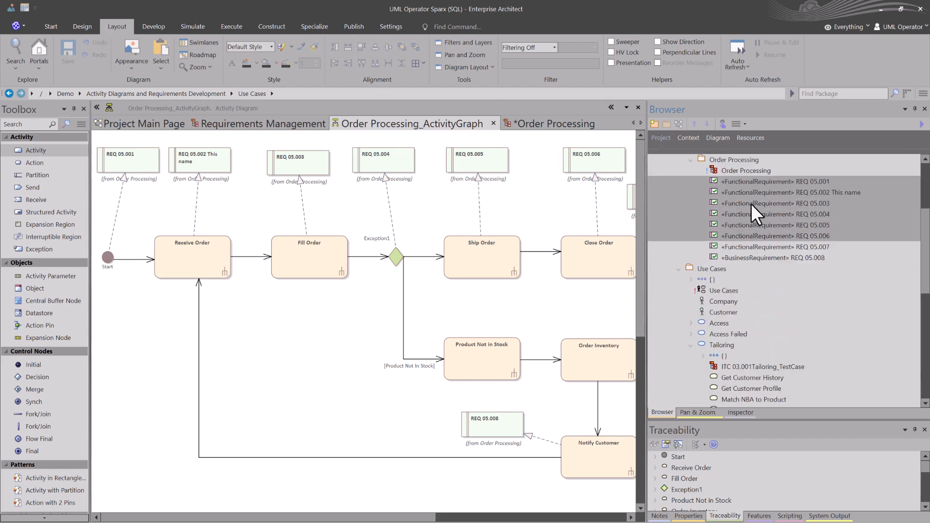
{"action": "left_click", "coordinate": [746, 182]}
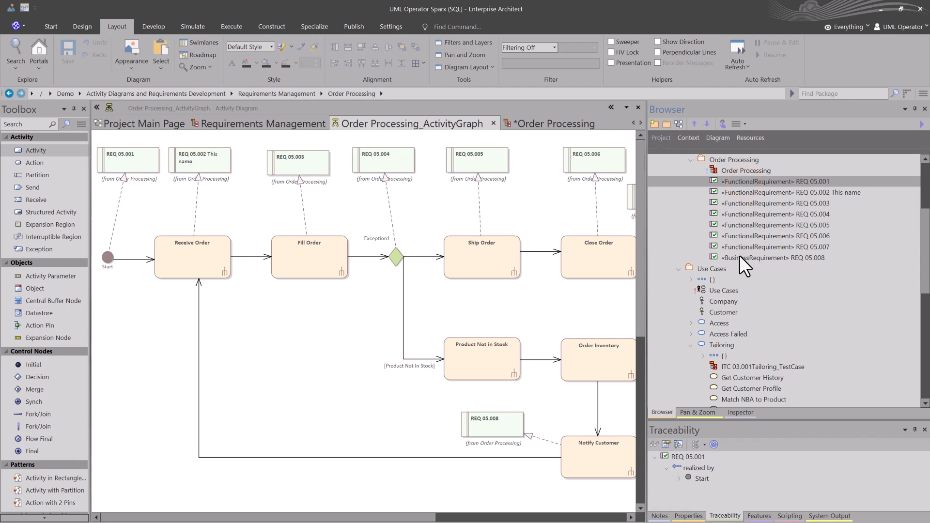
{"action": "left_click", "coordinate": [738, 257], "text": "shift"}
{"action": "left_click", "coordinate": [762, 219]}
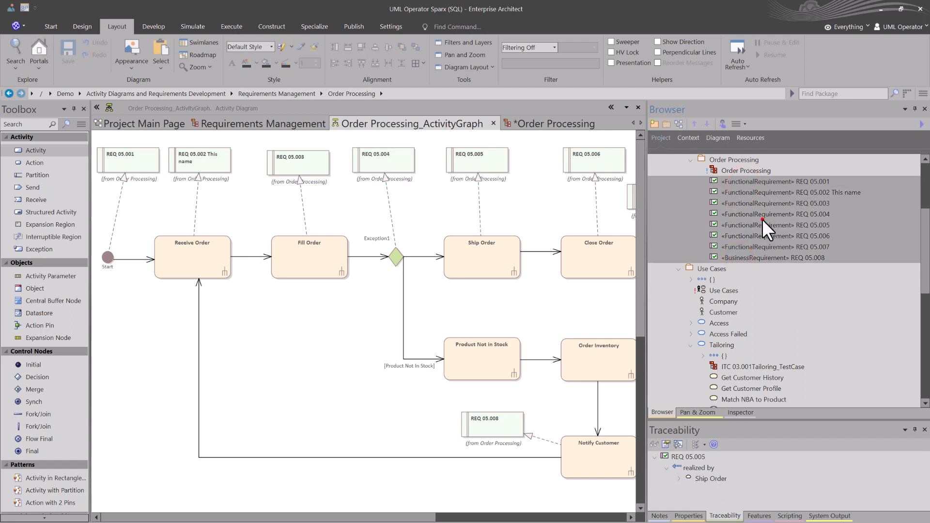
{"action": "mouse_move", "coordinate": [763, 219]}
{"action": "left_mouse_down"}
{"action": "mouse_move", "coordinate": [733, 413]}
{"action": "mouse_move", "coordinate": [757, 335]}
{"action": "mouse_move", "coordinate": [766, 214]}
{"action": "mouse_move", "coordinate": [754, 220]}
{"action": "left_mouse_up"}
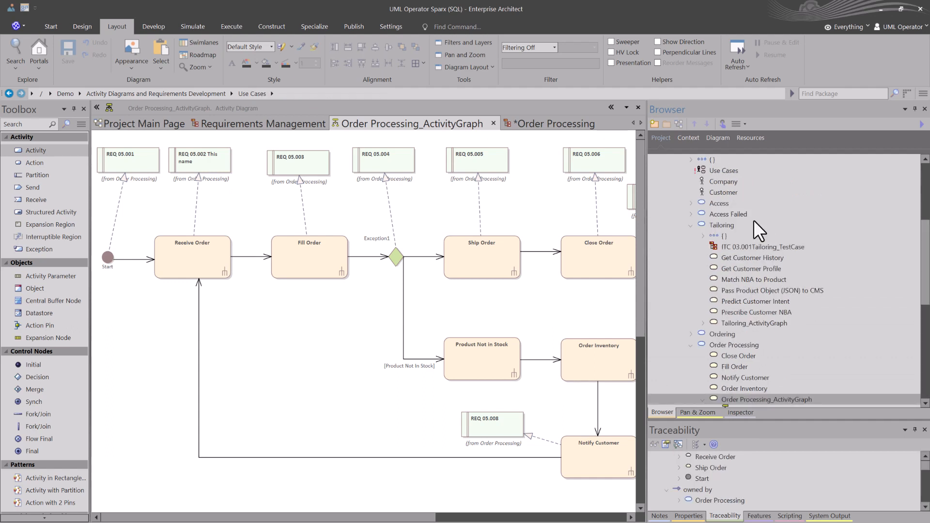
{"action": "scroll", "coordinate": [756, 310], "scroll_direction": "down", "scroll_amount": 5}
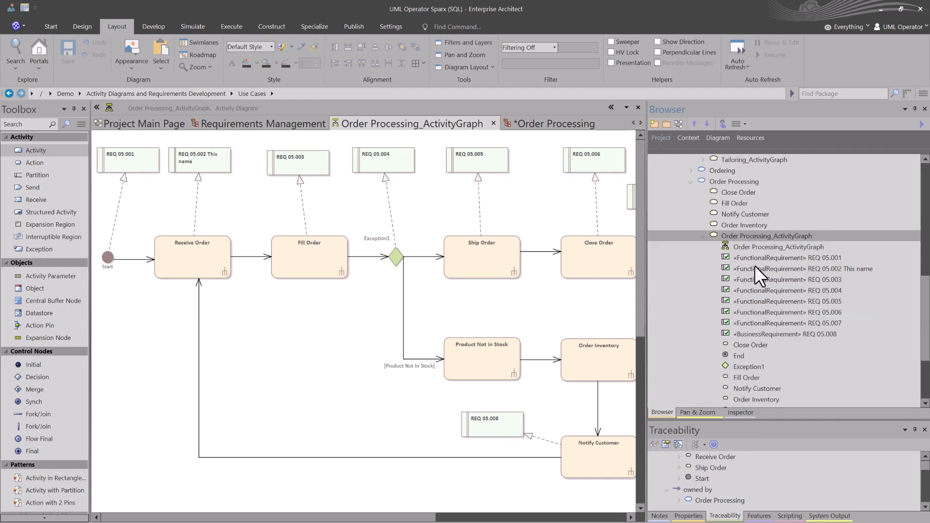
Step: Dismiss the activity diagram's properties and examine the package origin label under REQ 05.002 in the Order Processing requirements diagram
{"action": "double_click", "coordinate": [239, 214]}
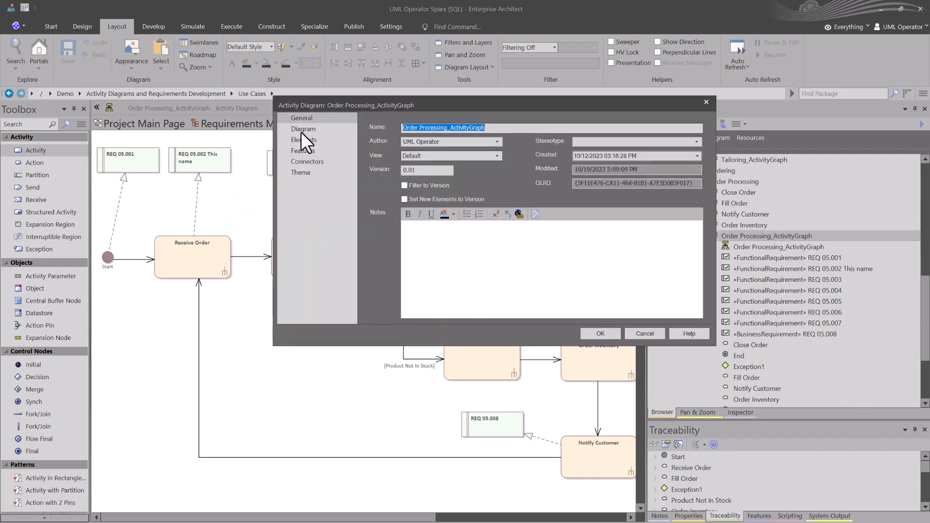
{"action": "left_click", "coordinate": [652, 333]}
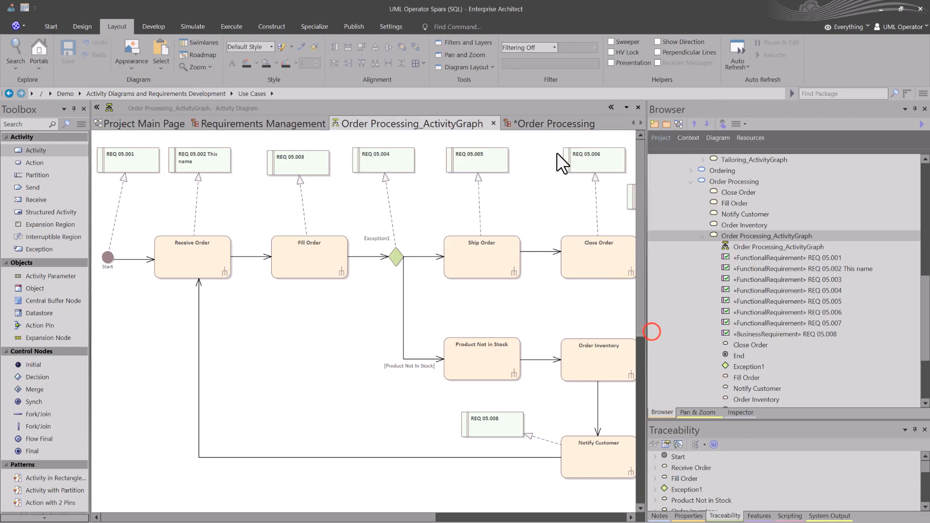
{"action": "left_click", "coordinate": [549, 127]}
{"action": "left_click", "coordinate": [582, 259]}
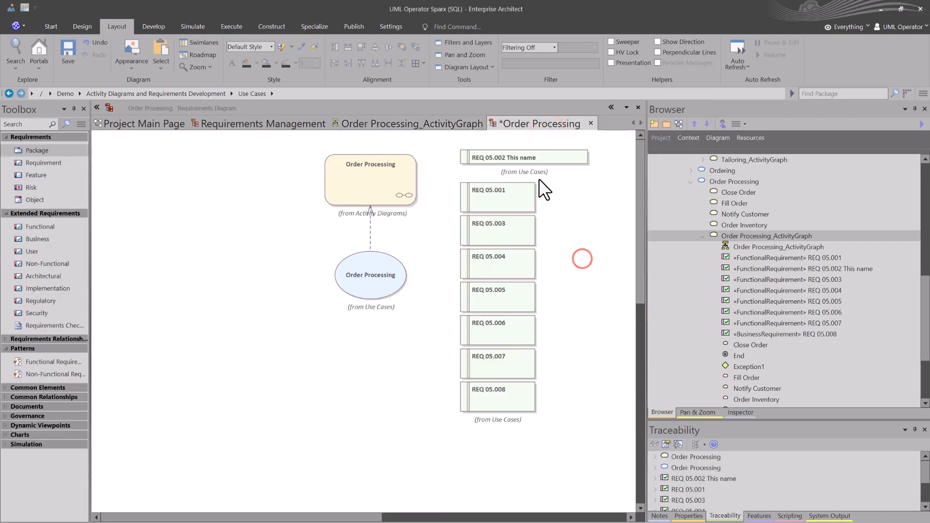
{"action": "left_click", "coordinate": [521, 162]}
{"action": "left_click", "coordinate": [512, 171]}
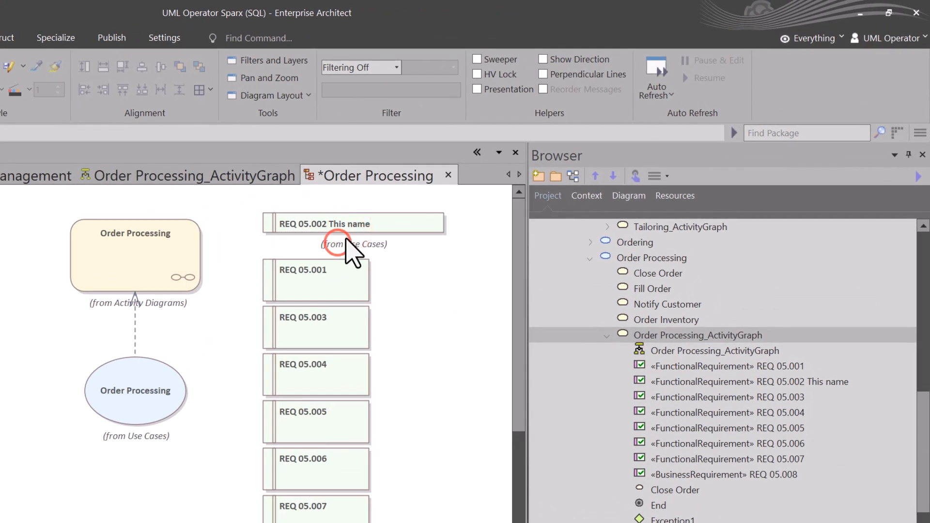
Step: Review the Diagram appearance options in the Order Processing_ActivityGraph diagram's properties and dismiss them without changes
{"action": "left_click", "coordinate": [337, 223]}
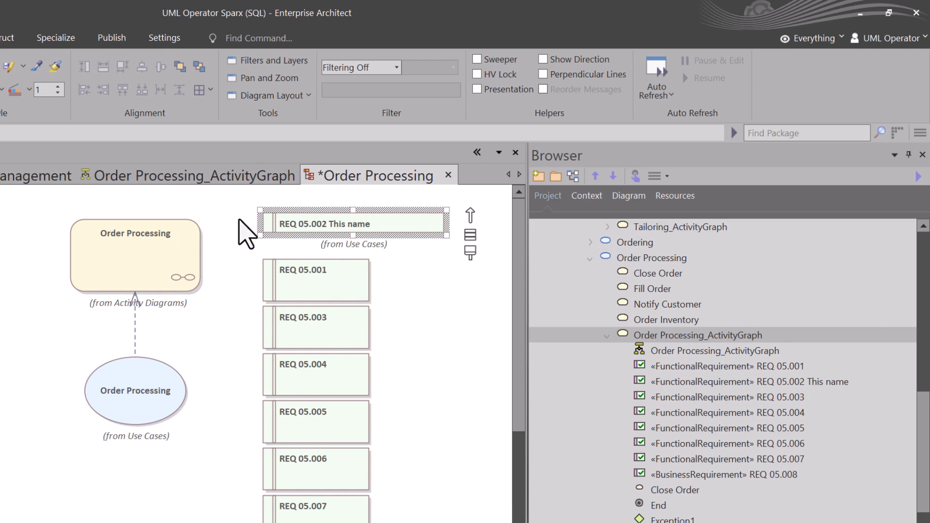
{"action": "left_click", "coordinate": [149, 175]}
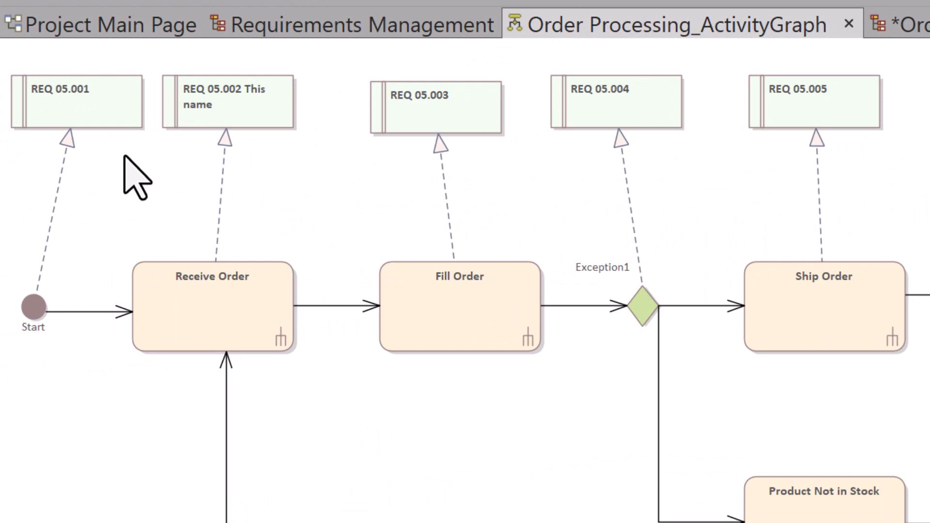
{"action": "left_click", "coordinate": [123, 159]}
{"action": "double_click", "coordinate": [146, 160]}
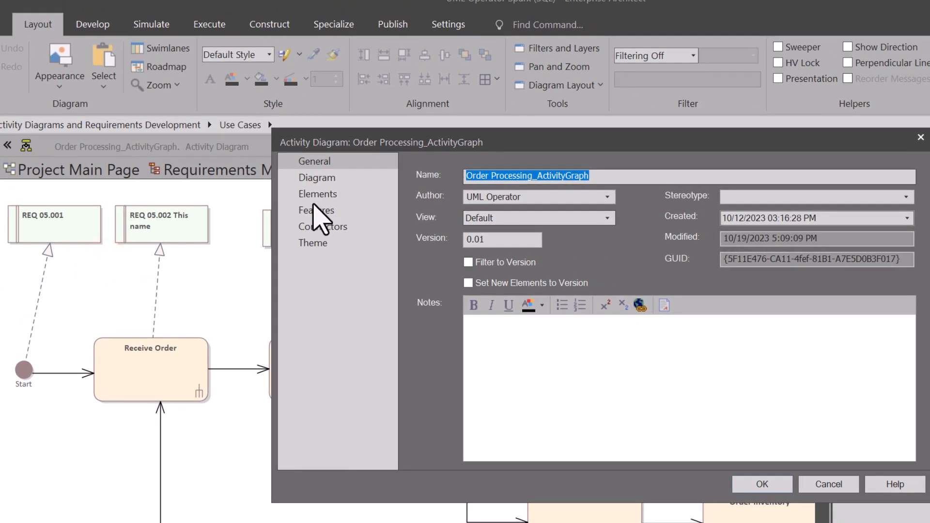
{"action": "left_click", "coordinate": [334, 159]}
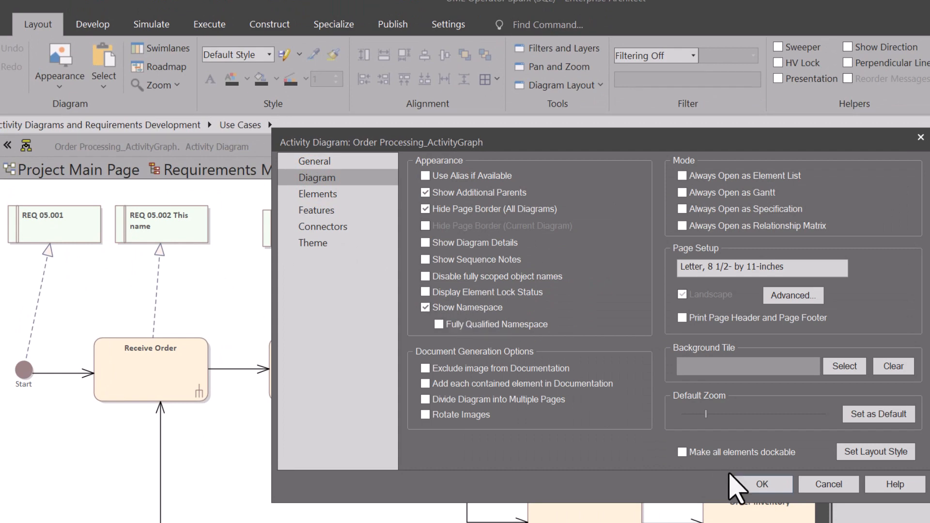
{"action": "left_click", "coordinate": [824, 481]}
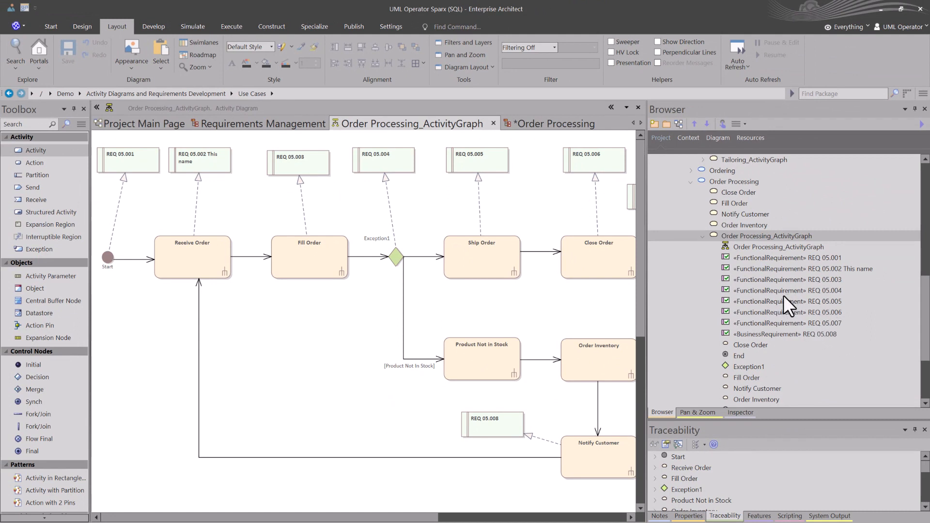
Step: Move REQ 05.002 from the Order Processing_ActivityGraph activity into the Order Processing package under Requirements Management
{"action": "scroll", "coordinate": [775, 255], "scroll_direction": "up", "scroll_amount": 10}
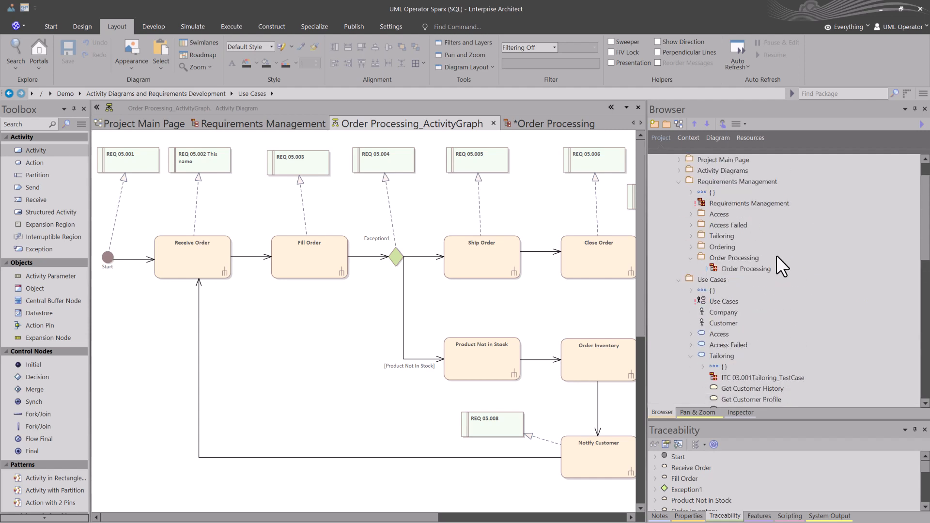
{"action": "scroll", "coordinate": [776, 256], "scroll_direction": "up", "scroll_amount": 1}
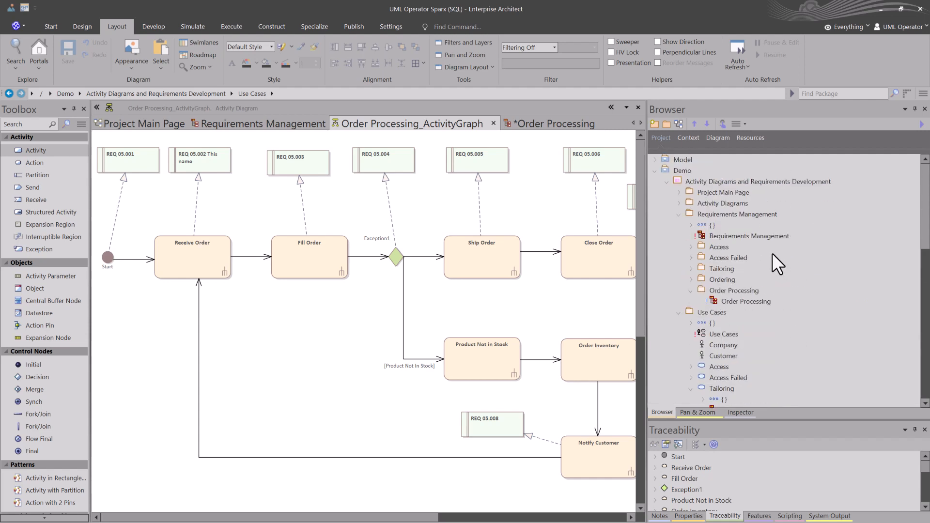
{"action": "scroll", "coordinate": [771, 255], "scroll_direction": "down", "scroll_amount": 4}
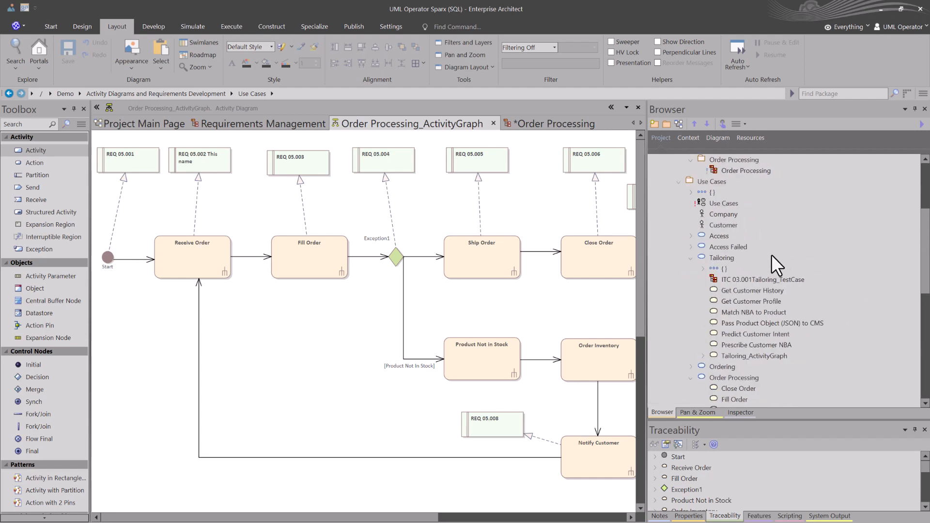
{"action": "left_click", "coordinate": [127, 165]}
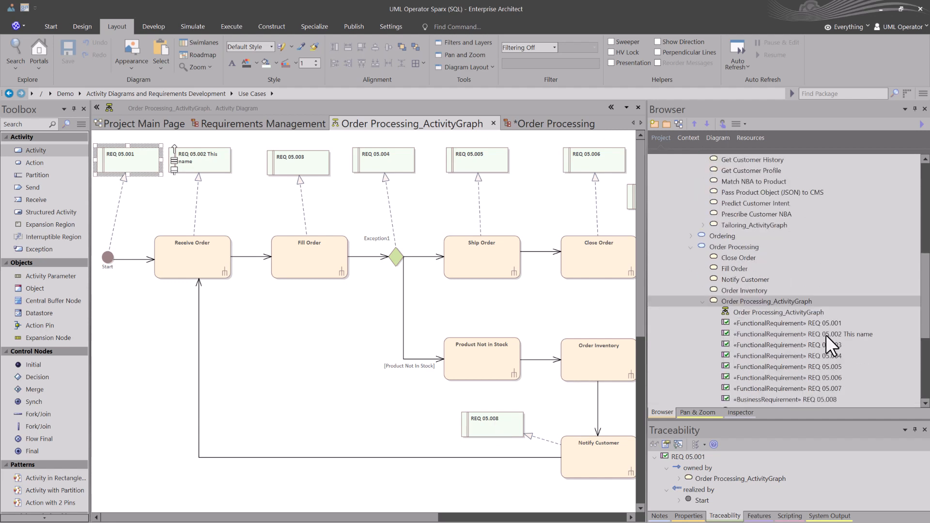
{"action": "left_click_drag", "start_coordinate": [825, 334], "coordinate": [738, 287]}
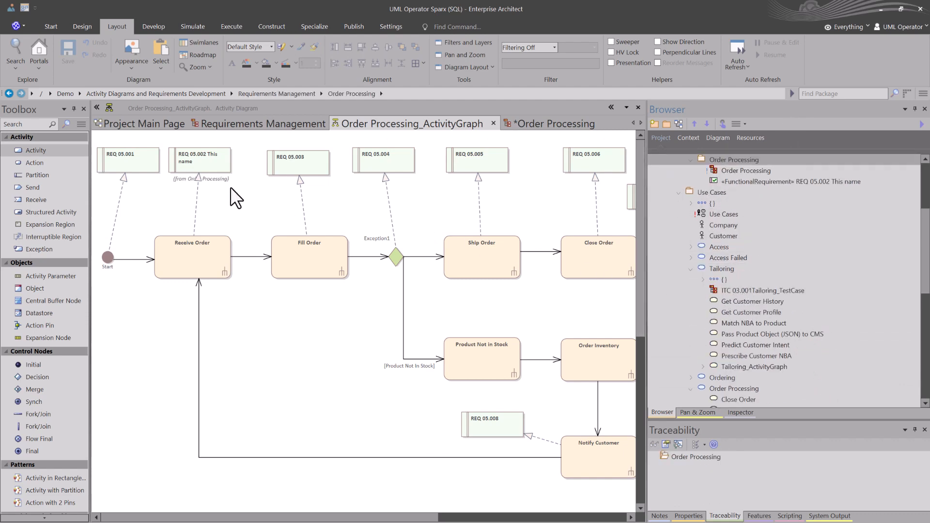
Step: Examine the package origin label under REQ 05.002 and its realization connector in the Order Processing_ActivityGraph diagram
{"action": "left_click", "coordinate": [212, 159]}
{"action": "left_click_drag", "start_coordinate": [197, 190], "coordinate": [180, 193]}
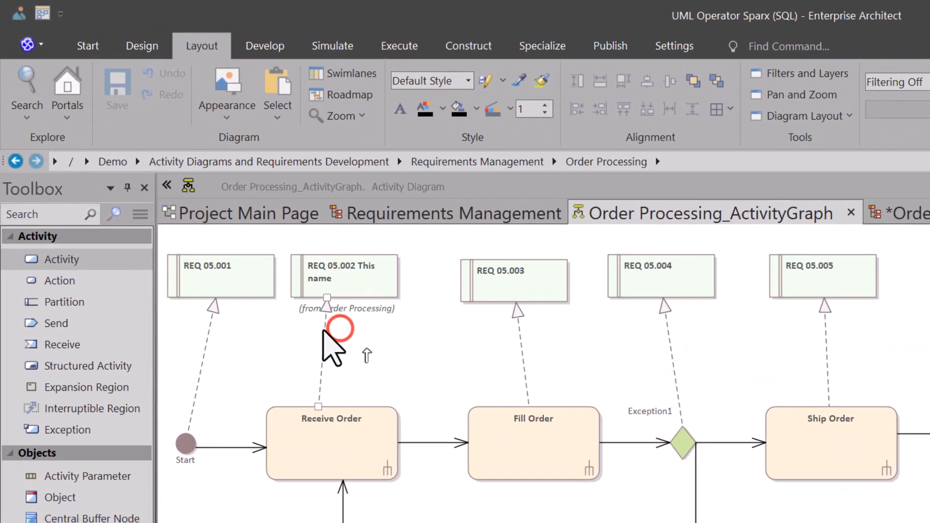
{"action": "left_click_drag", "start_coordinate": [312, 334], "coordinate": [338, 333]}
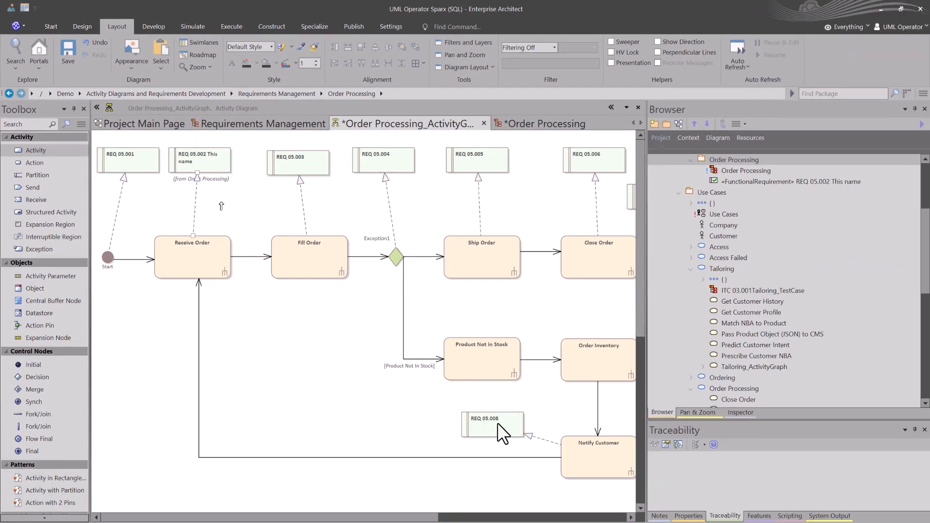
Step: Open the project's Auto Name Counters settings and choose Requirement as the element type
{"action": "left_click", "coordinate": [390, 29]}
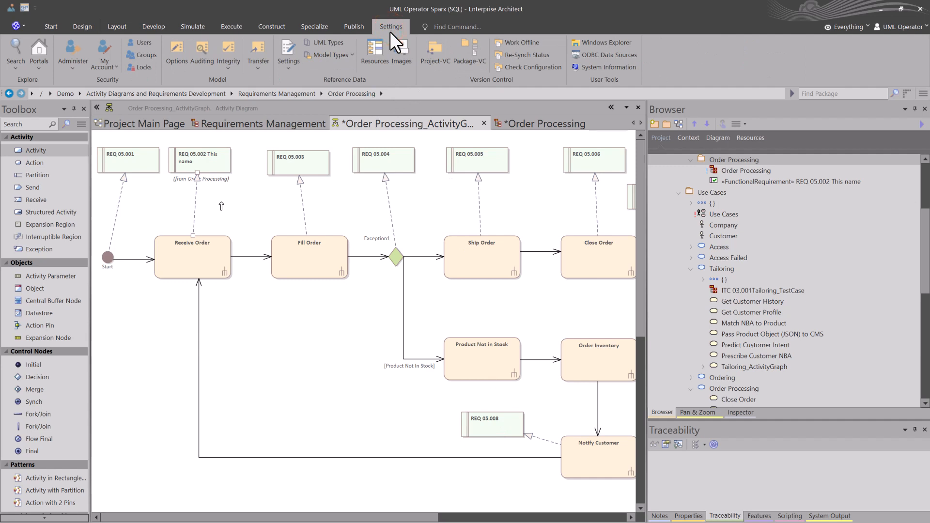
{"action": "left_click", "coordinate": [288, 66]}
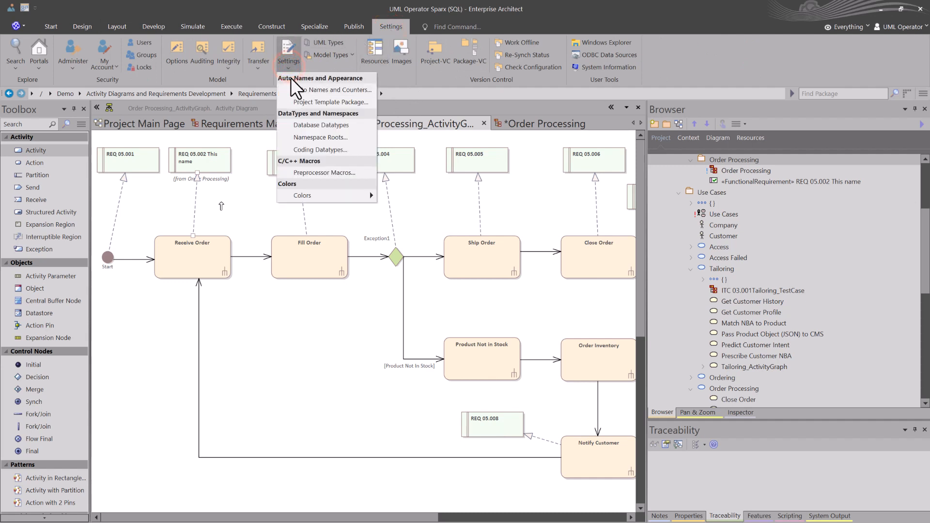
{"action": "left_click", "coordinate": [320, 89]}
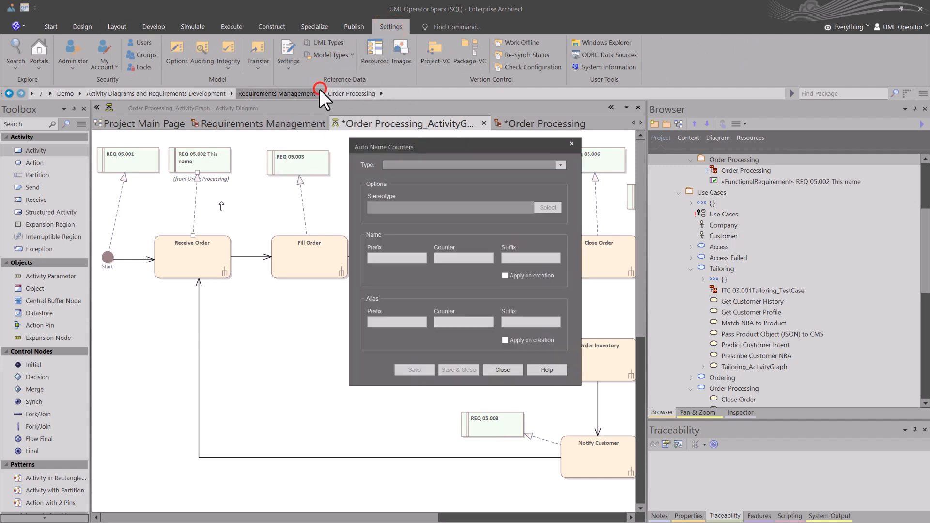
{"action": "left_click", "coordinate": [561, 165]}
{"action": "scroll", "coordinate": [562, 164], "scroll_direction": "down", "scroll_amount": 5}
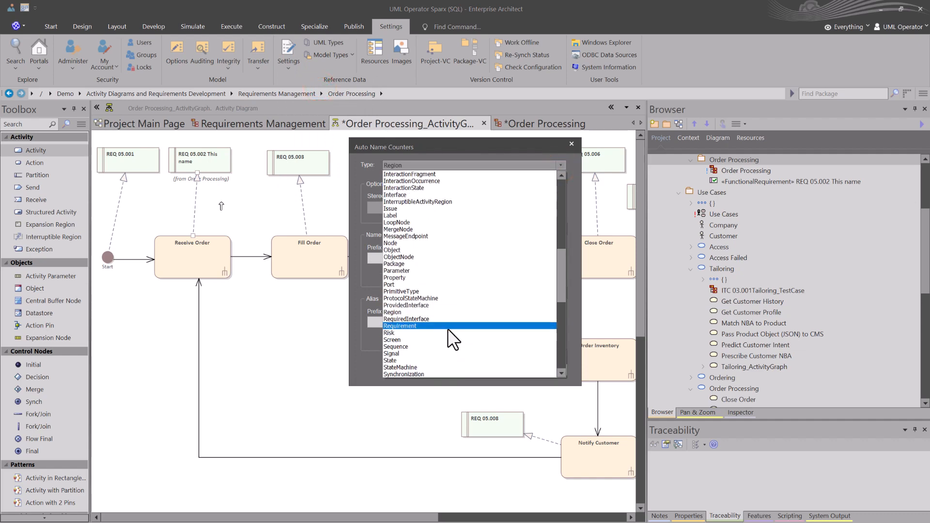
{"action": "left_click", "coordinate": [447, 326]}
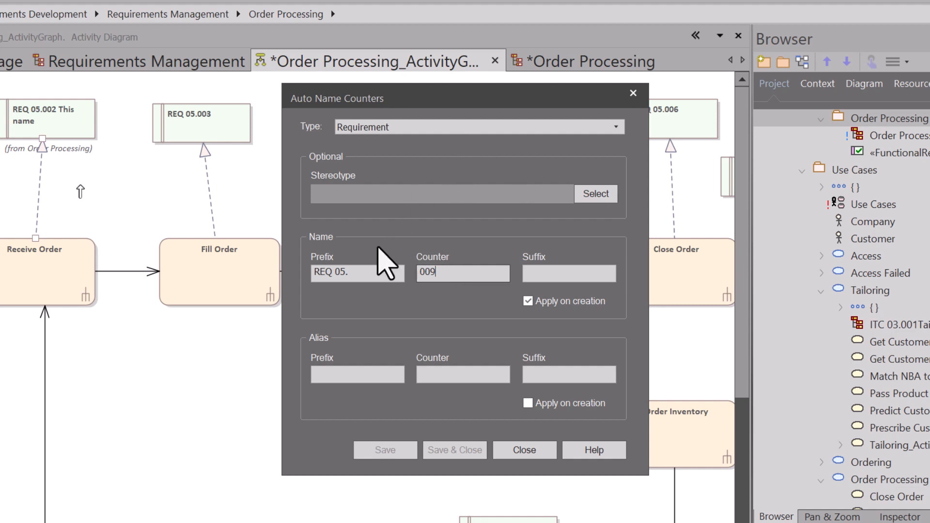
Step: Review the name prefix, counter and suffix for requirements and close the auto name counters without changes
{"action": "left_click", "coordinate": [341, 271]}
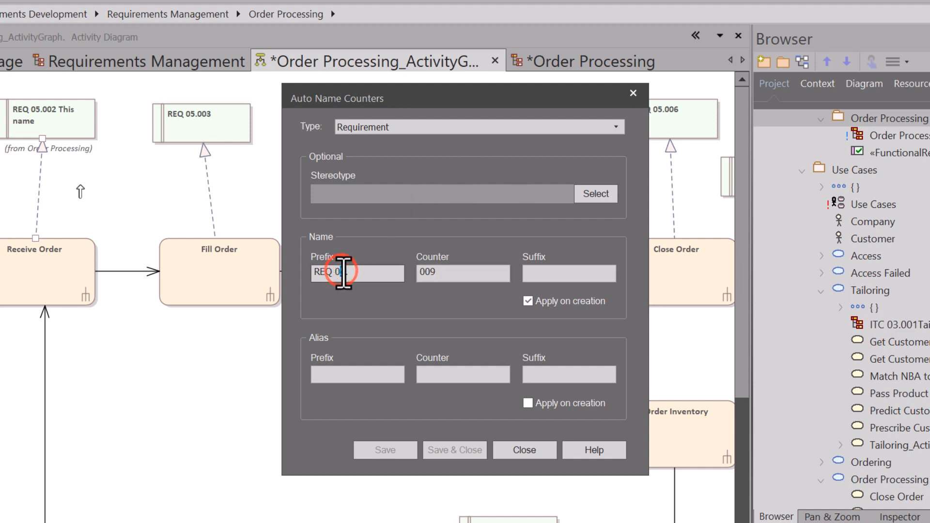
{"action": "left_click_drag", "start_coordinate": [343, 272], "coordinate": [347, 271]}
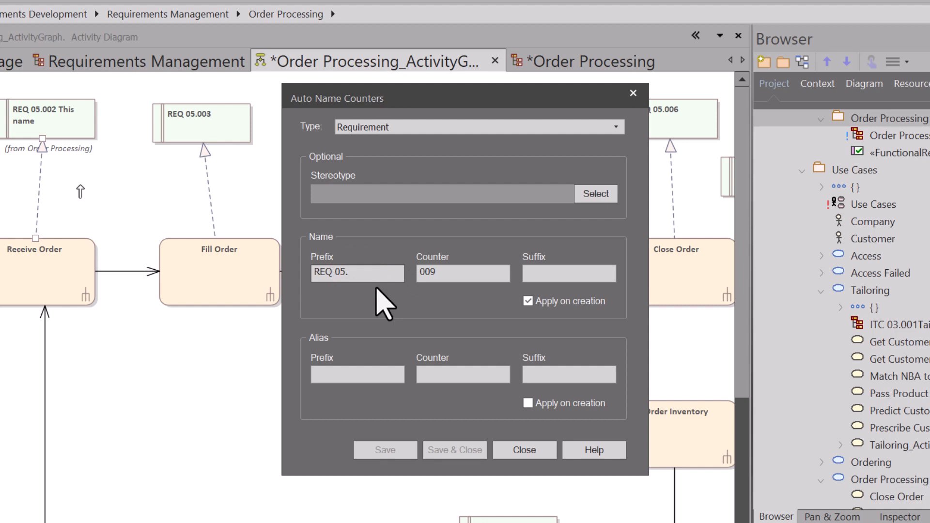
{"action": "left_click", "coordinate": [543, 271]}
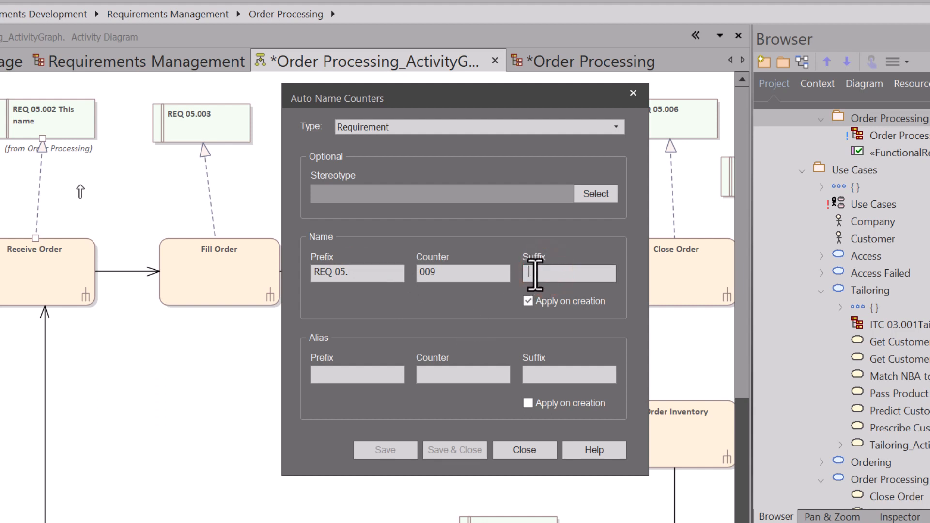
{"action": "left_click", "coordinate": [438, 274]}
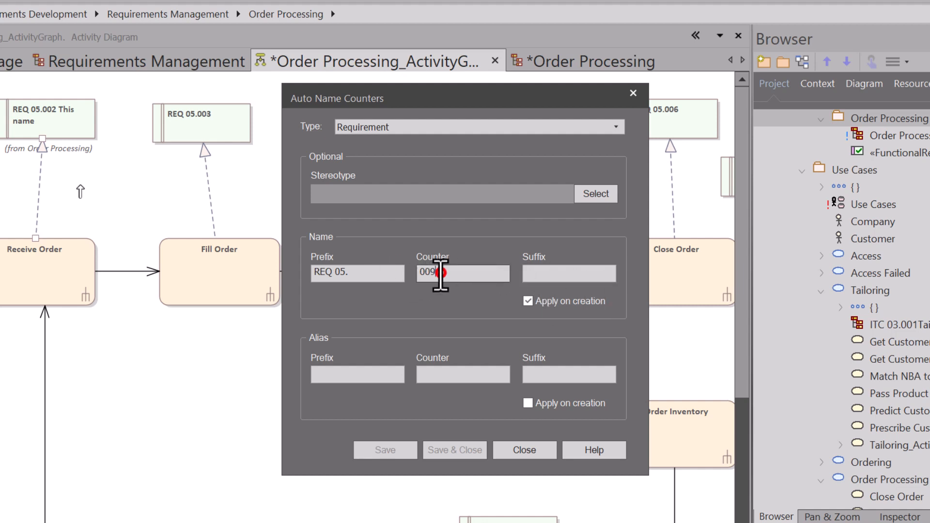
{"action": "left_click_drag", "start_coordinate": [438, 273], "coordinate": [418, 271]}
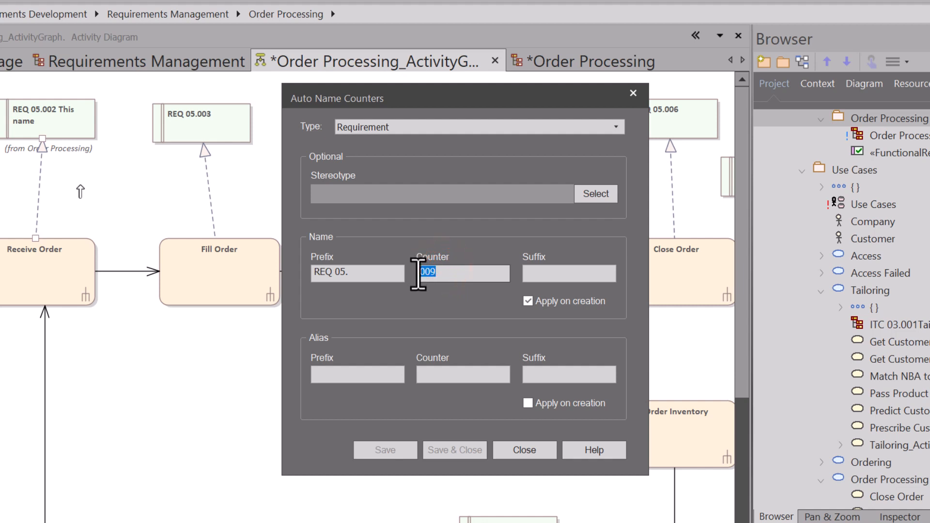
{"action": "left_click_drag", "start_coordinate": [357, 278], "coordinate": [301, 278]}
{"action": "left_click", "coordinate": [443, 268]}
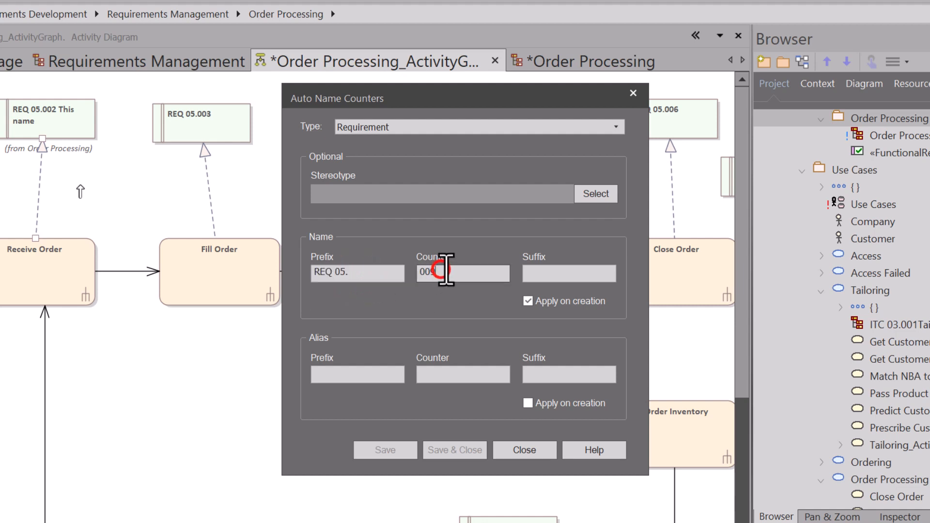
{"action": "left_click", "coordinate": [518, 446]}
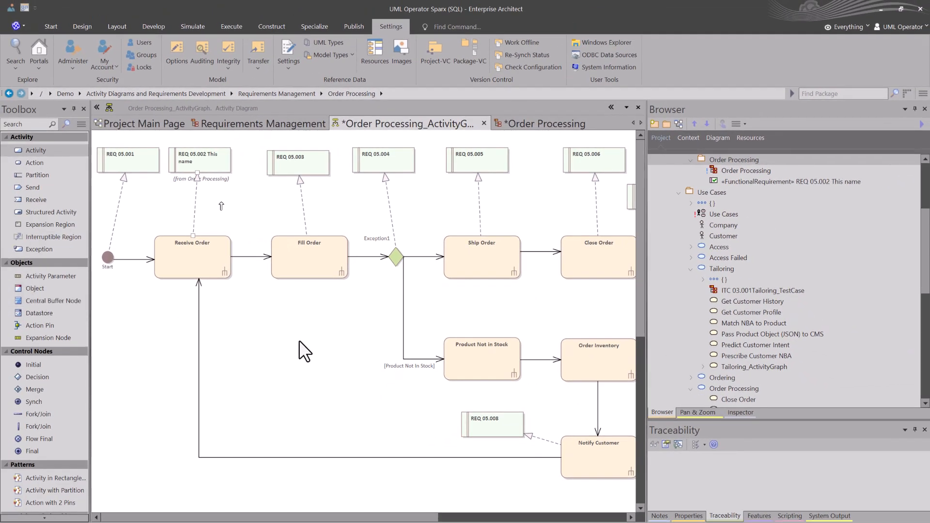
Step: Change the Order Processing_ActivityGraph diagram type to the Extended Requirements type and save the latest changes
{"action": "left_click", "coordinate": [299, 340]}
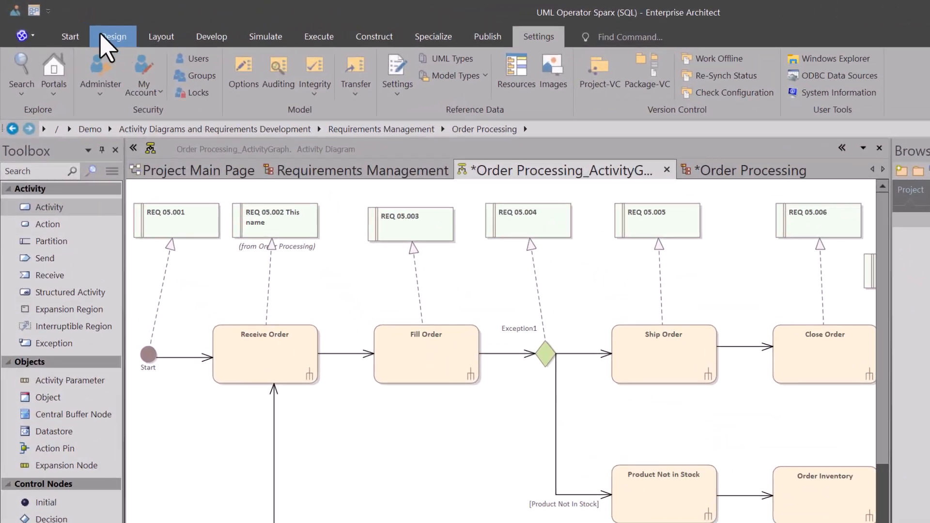
{"action": "left_click", "coordinate": [83, 26]}
{"action": "left_click", "coordinate": [594, 89]}
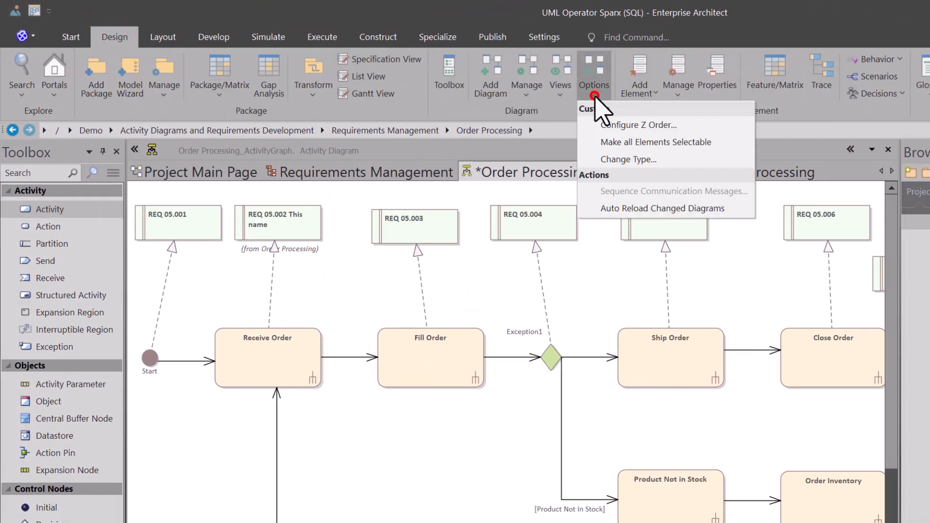
{"action": "left_click", "coordinate": [620, 158]}
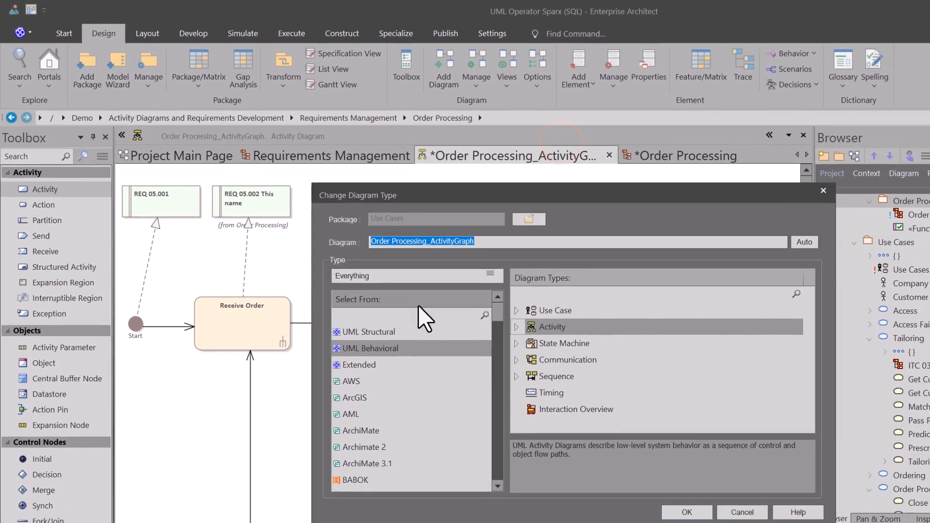
{"action": "left_click", "coordinate": [356, 364]}
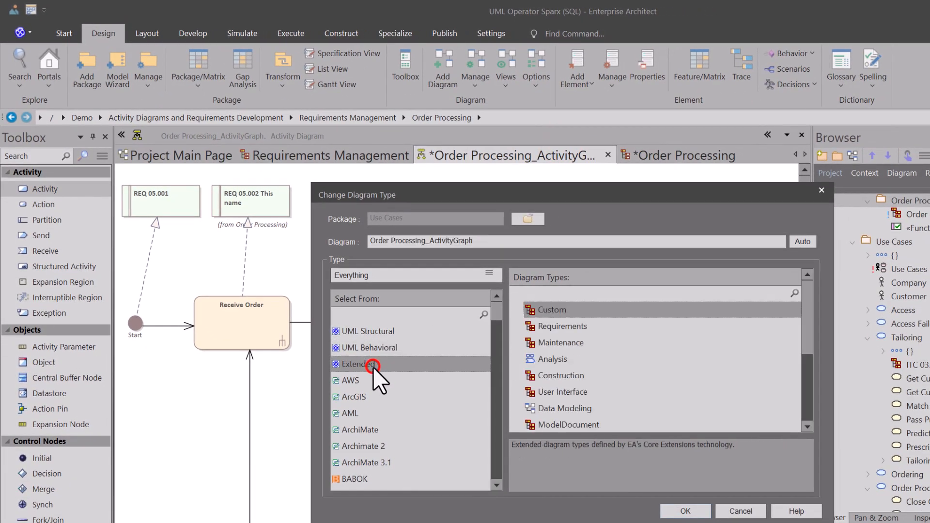
{"action": "left_click", "coordinate": [563, 325]}
{"action": "left_click", "coordinate": [682, 511]}
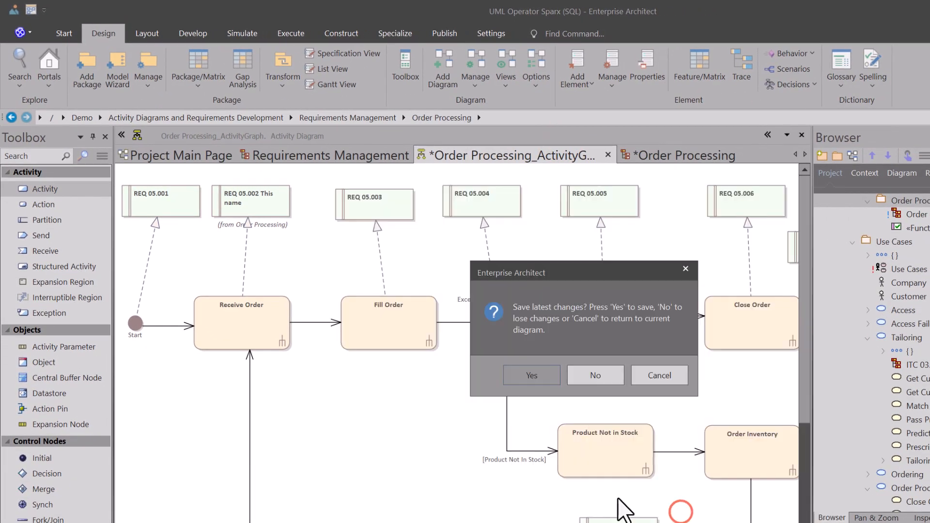
{"action": "left_click", "coordinate": [540, 369]}
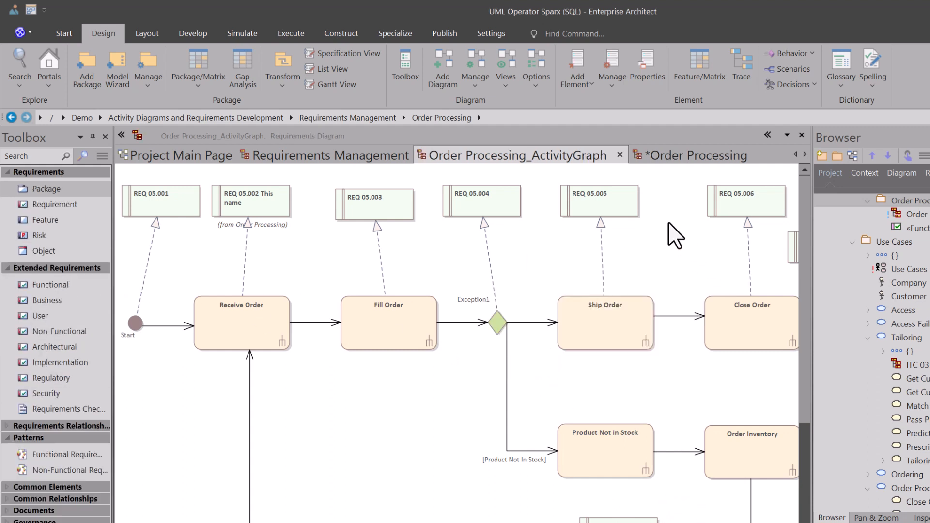
Step: Close the Order Processing_ActivityGraph diagram and reopen it from the project tree under the Order Processing use case
{"action": "left_click", "coordinate": [619, 155]}
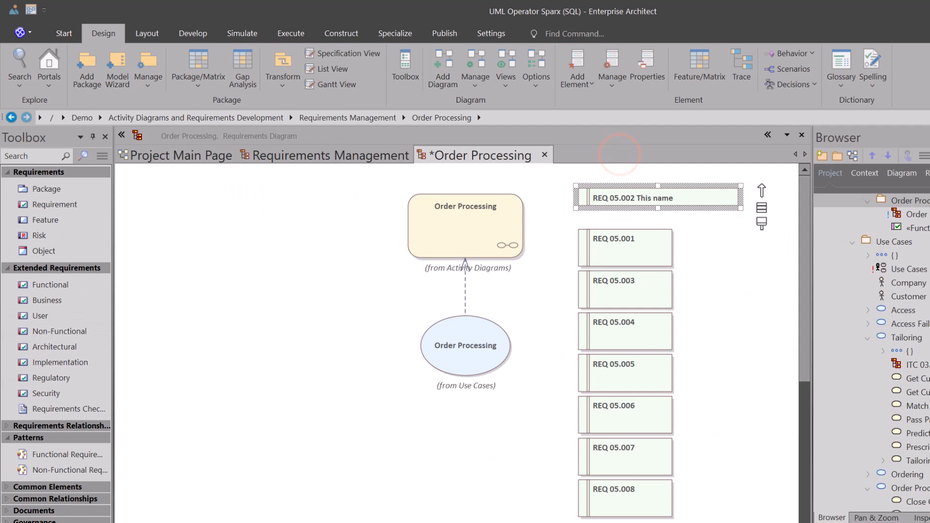
{"action": "scroll", "coordinate": [873, 354], "scroll_direction": "up", "scroll_amount": 1}
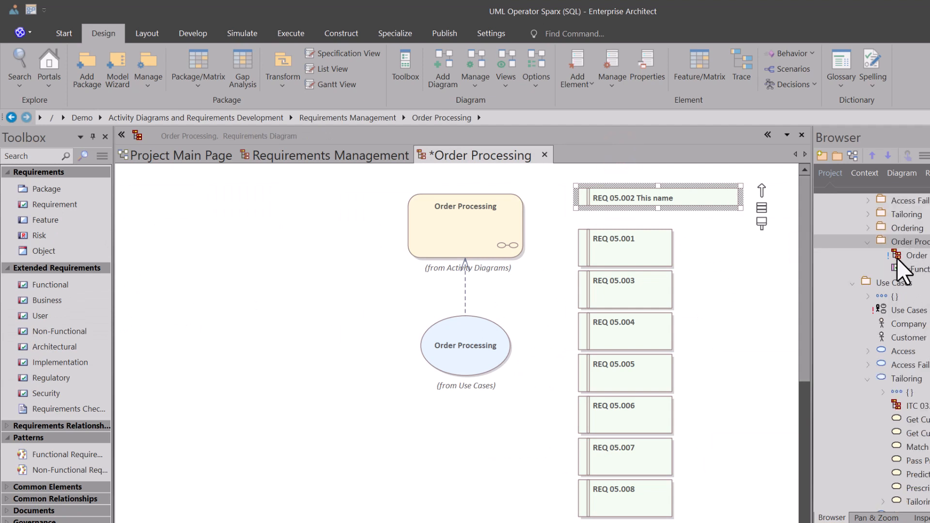
{"action": "left_click", "coordinate": [867, 245]}
{"action": "scroll", "coordinate": [882, 311], "scroll_direction": "down", "scroll_amount": 7}
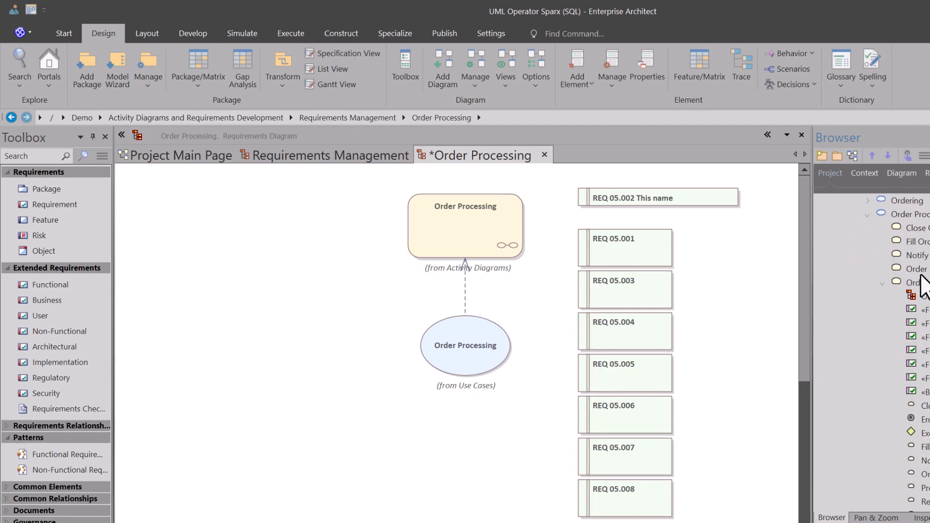
{"action": "double_click", "coordinate": [923, 296]}
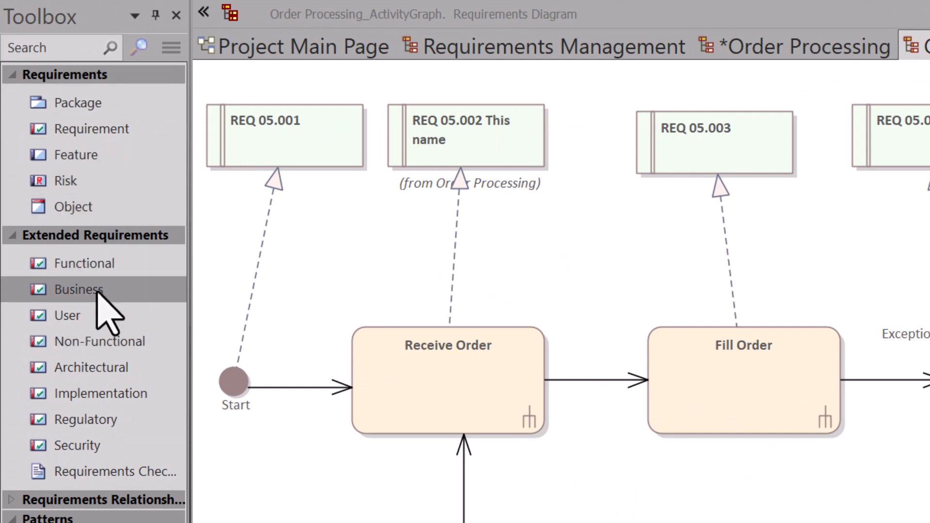
Step: Start a simulation of the Order Processing_ActivityGraph diagram while it is still a requirements diagram
{"action": "right_click", "coordinate": [595, 243]}
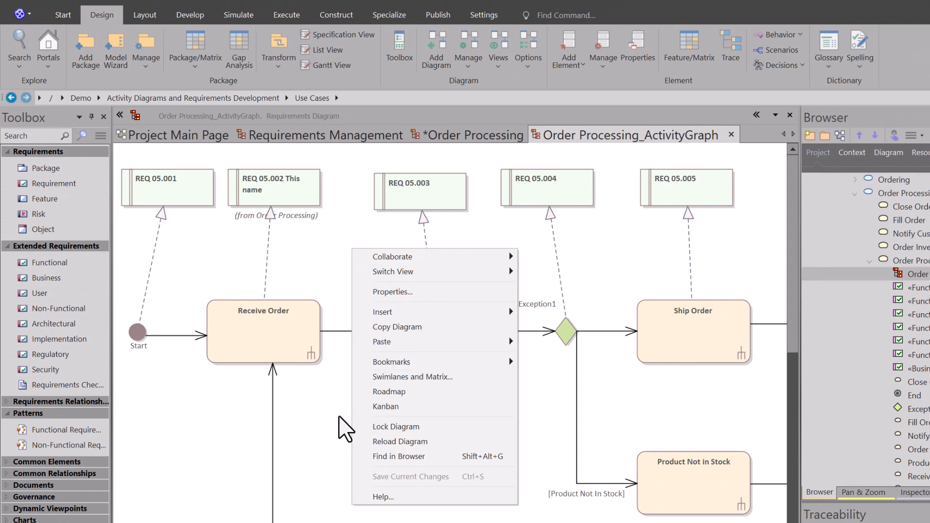
{"action": "right_click", "coordinate": [323, 409]}
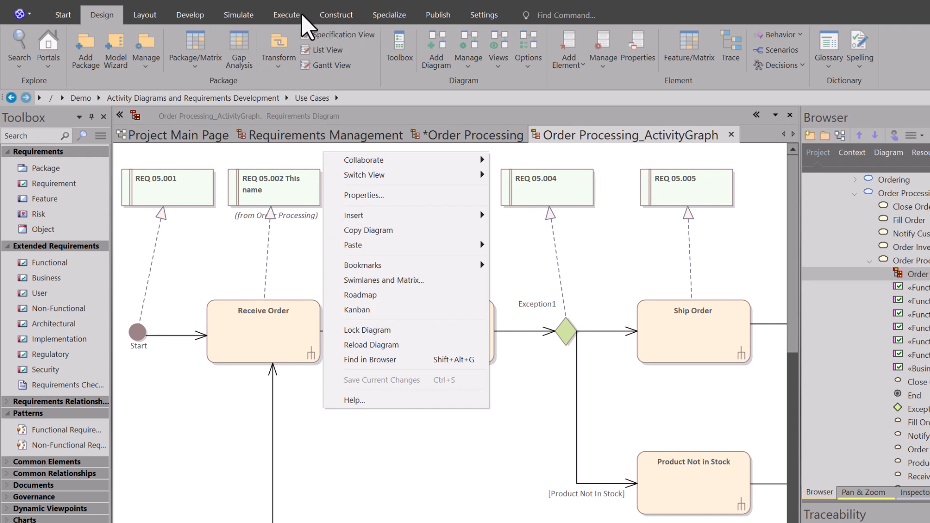
{"action": "left_click", "coordinate": [235, 12]}
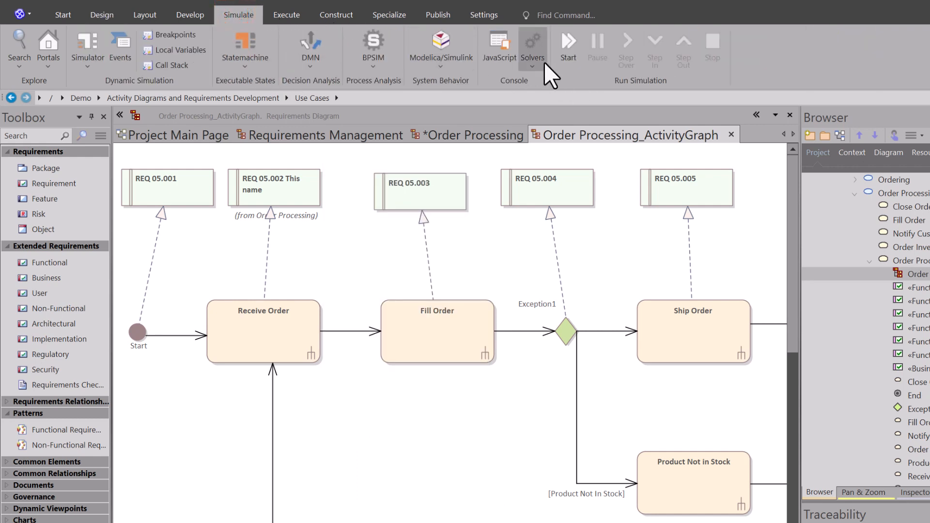
{"action": "left_click", "coordinate": [570, 50]}
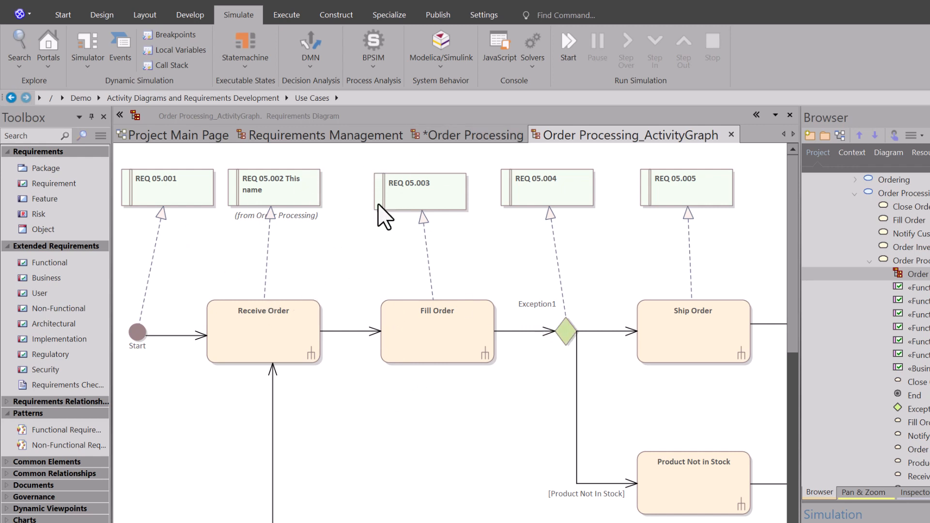
Step: Change the Order Processing_ActivityGraph diagram type to the UML Behavioral Activity type
{"action": "left_click", "coordinate": [92, 15]}
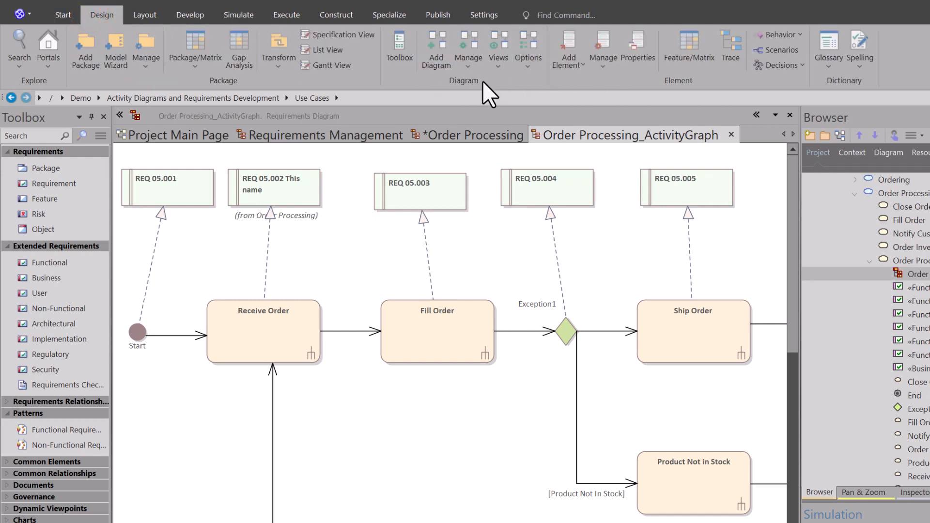
{"action": "left_click", "coordinate": [527, 65]}
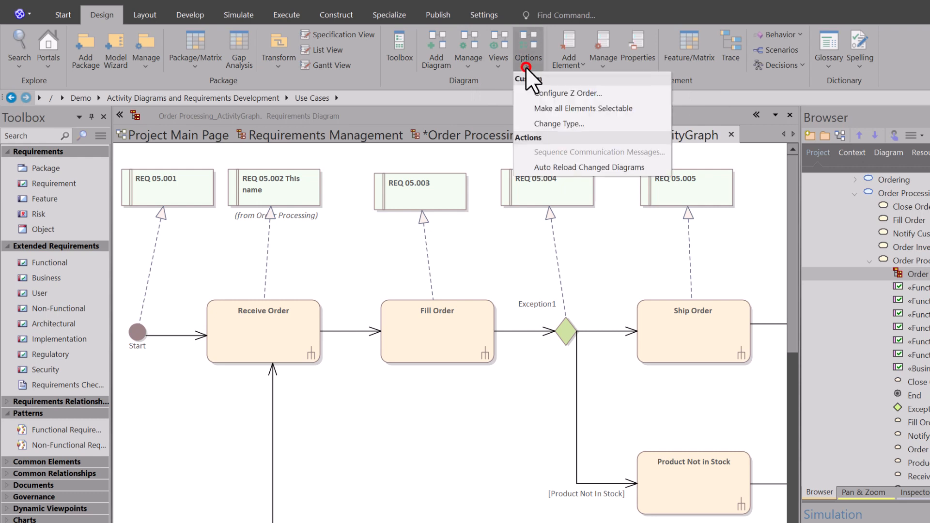
{"action": "left_click", "coordinate": [545, 122]}
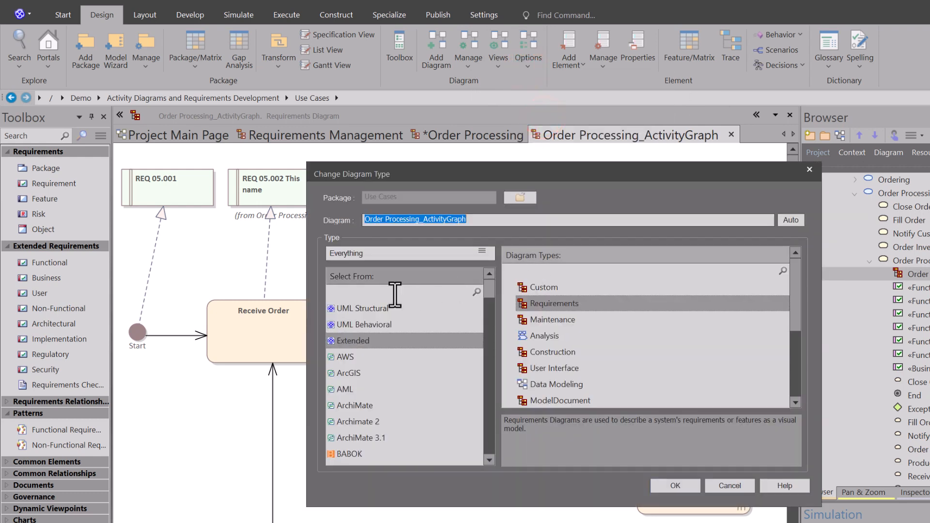
{"action": "left_click", "coordinate": [373, 324]}
{"action": "left_click", "coordinate": [537, 303]}
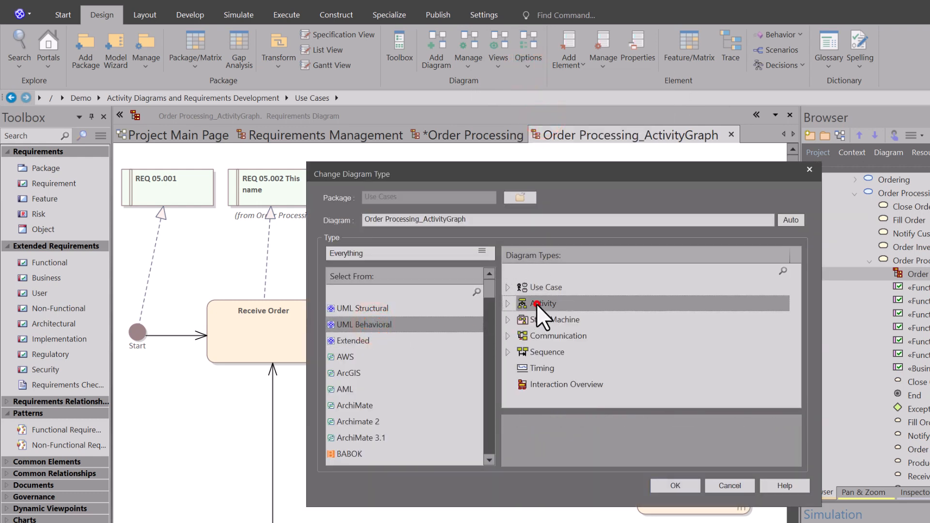
{"action": "left_click", "coordinate": [676, 486]}
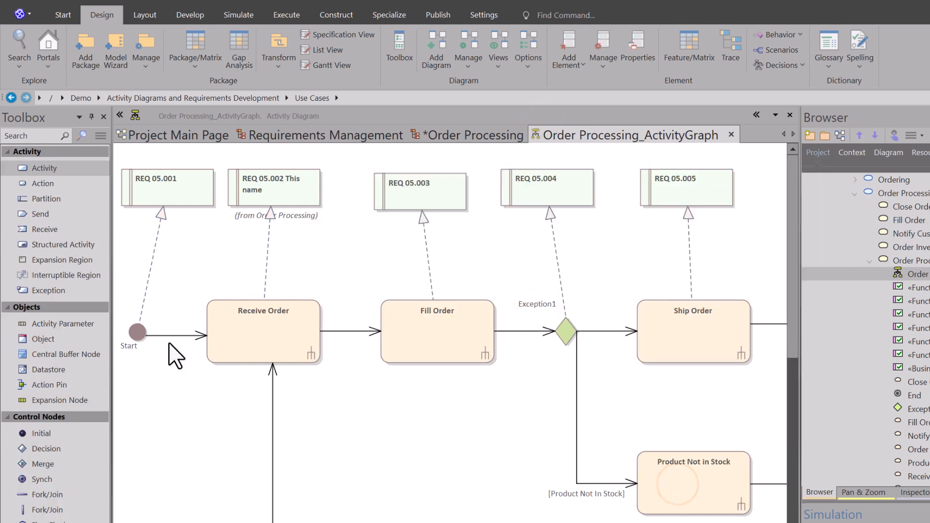
Step: Run a manual simulation of the activity diagram, cancel it at the Exception1 branch choice and enlarge the simulation log
{"action": "right_click", "coordinate": [357, 262]}
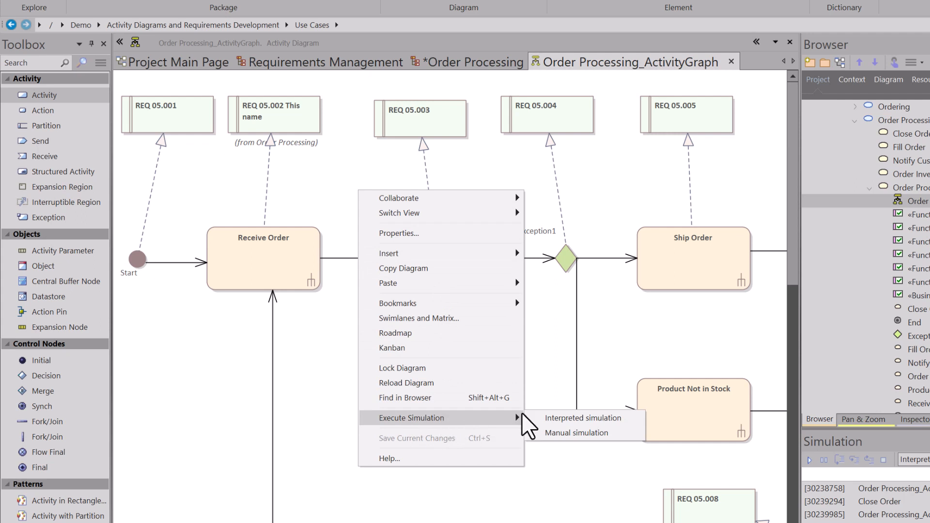
{"action": "left_click", "coordinate": [576, 433]}
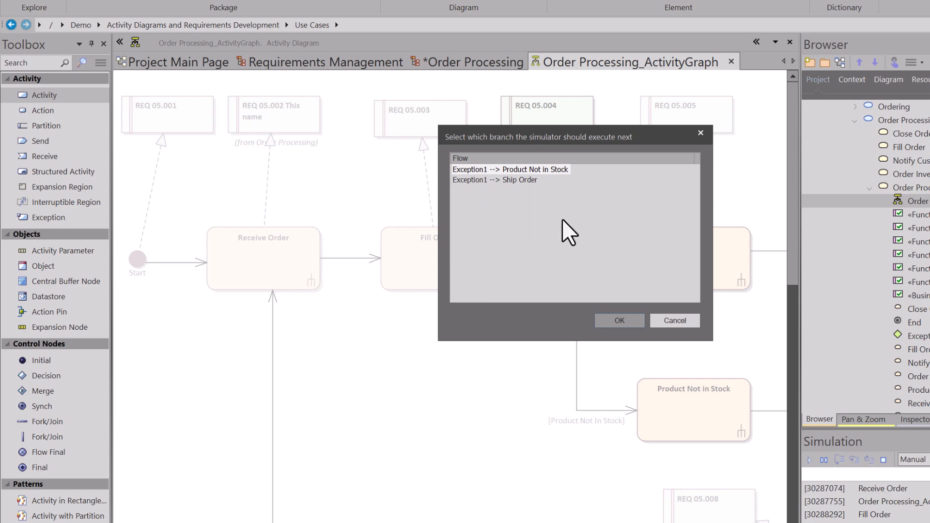
{"action": "left_click", "coordinate": [676, 320]}
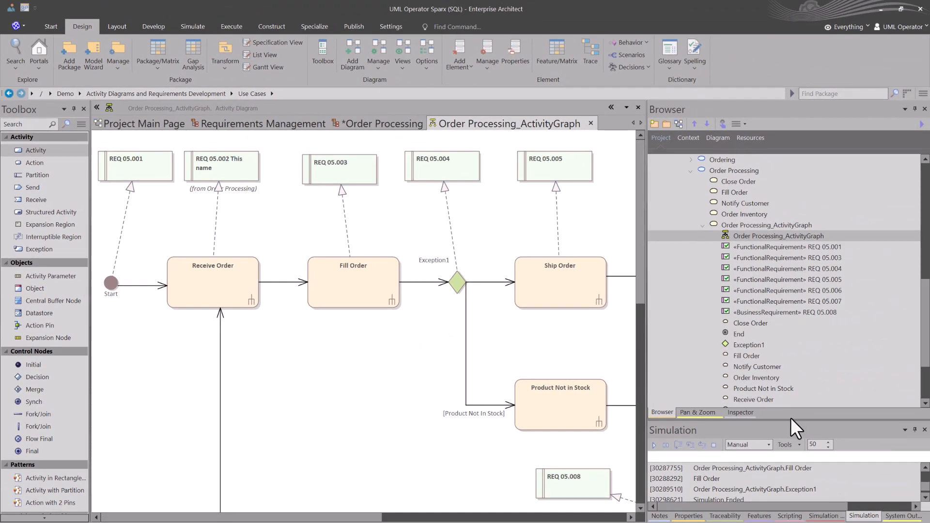
{"action": "left_click_drag", "start_coordinate": [792, 419], "coordinate": [778, 274]}
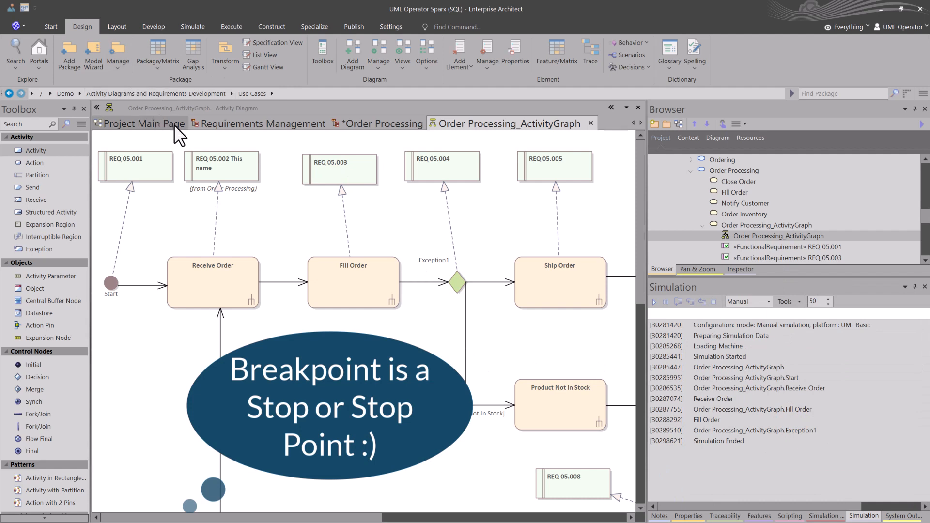
Step: Examine Receive Order, Fill Order, the Exception1 decision and Ship Order as possible simulation stopping points
{"action": "left_click", "coordinate": [197, 278]}
{"action": "left_click", "coordinate": [342, 287]}
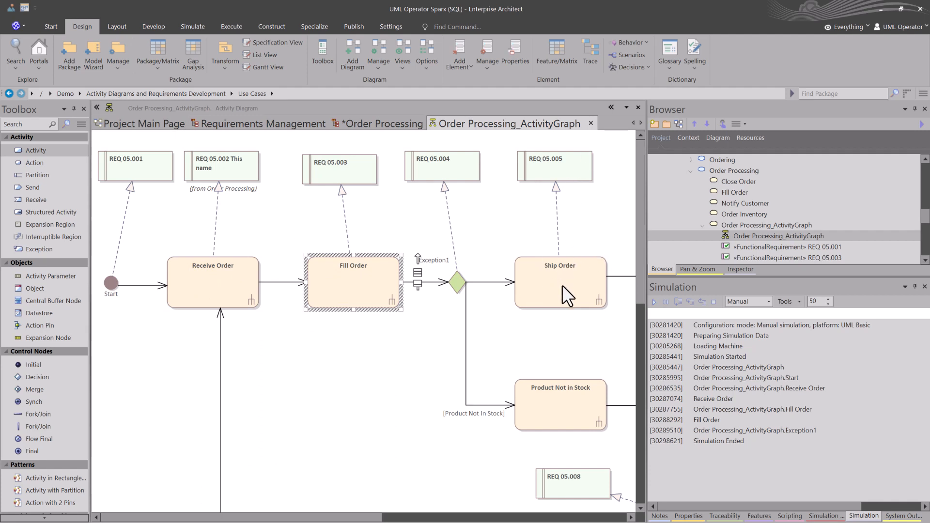
{"action": "left_click", "coordinate": [366, 274]}
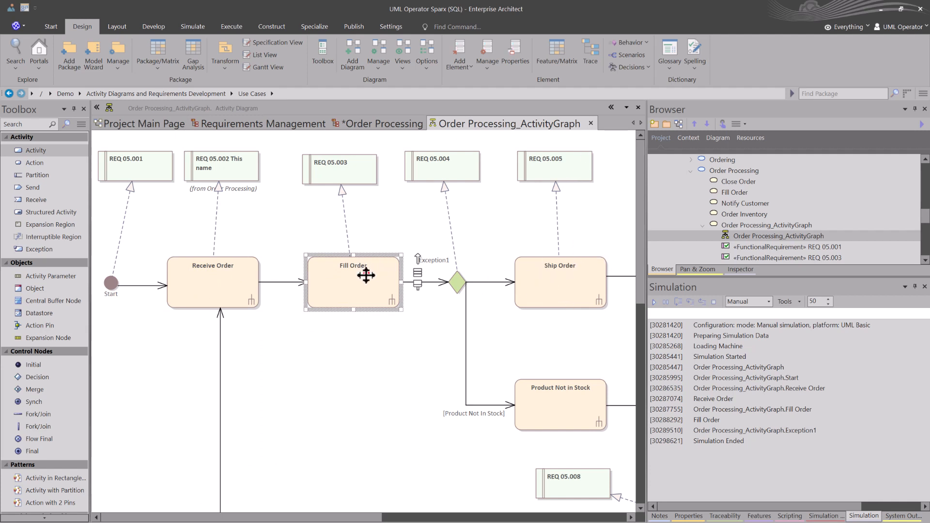
{"action": "left_click", "coordinate": [458, 281]}
{"action": "left_click", "coordinate": [536, 278]}
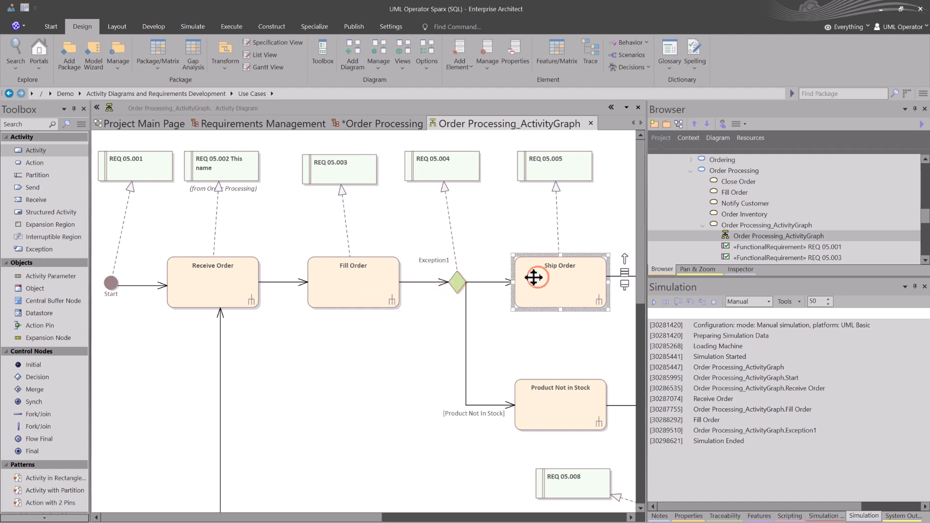
{"action": "left_click", "coordinate": [356, 280]}
{"action": "left_click", "coordinate": [459, 283]}
{"action": "left_click", "coordinate": [534, 283]}
Step: Open the simulation breakpoints and delete the existing Login Validated and Ship Order breakpoints
{"action": "left_click", "coordinate": [204, 24]}
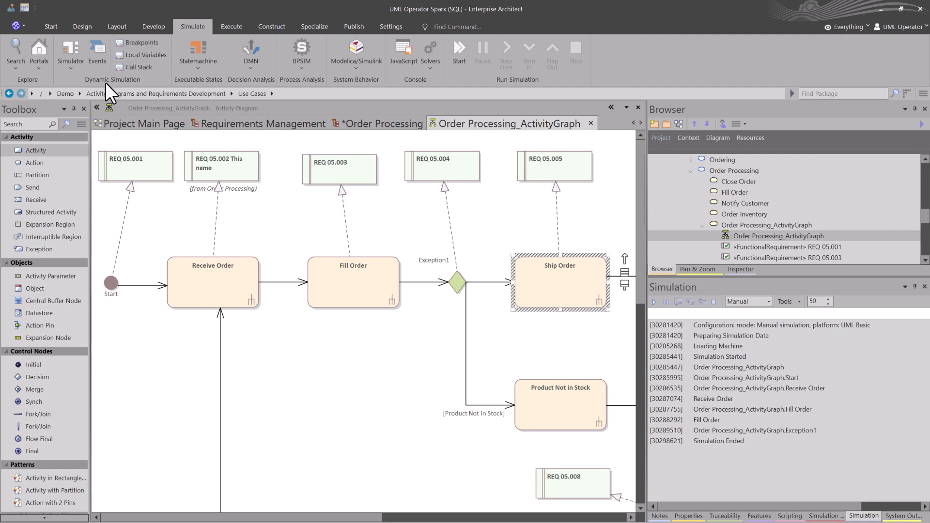
{"action": "left_click", "coordinate": [142, 42]}
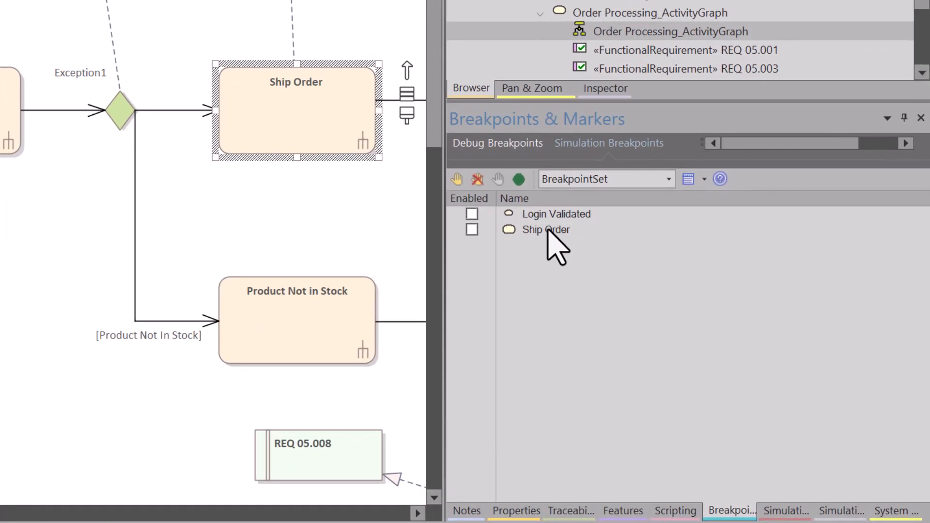
{"action": "left_click", "coordinate": [543, 214]}
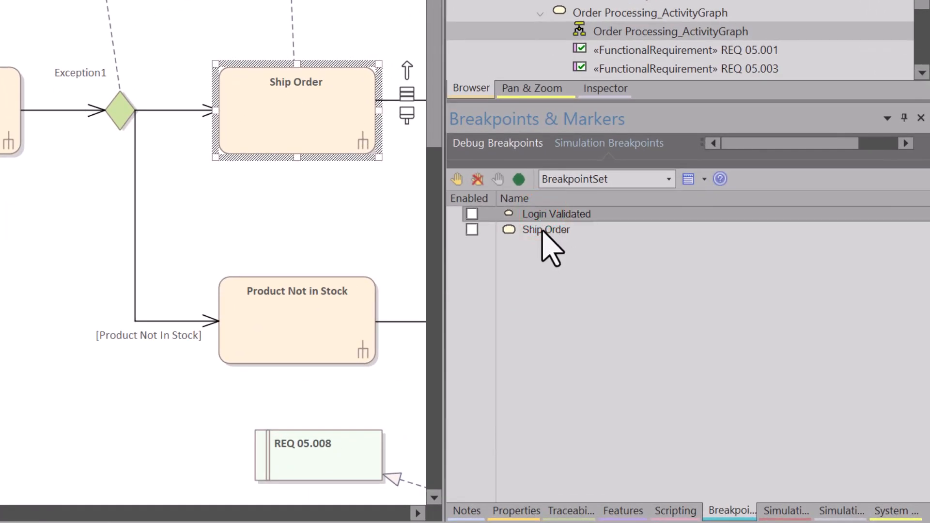
{"action": "left_click", "coordinate": [542, 230]}
{"action": "left_click", "coordinate": [546, 218]}
{"action": "left_click", "coordinate": [479, 177]}
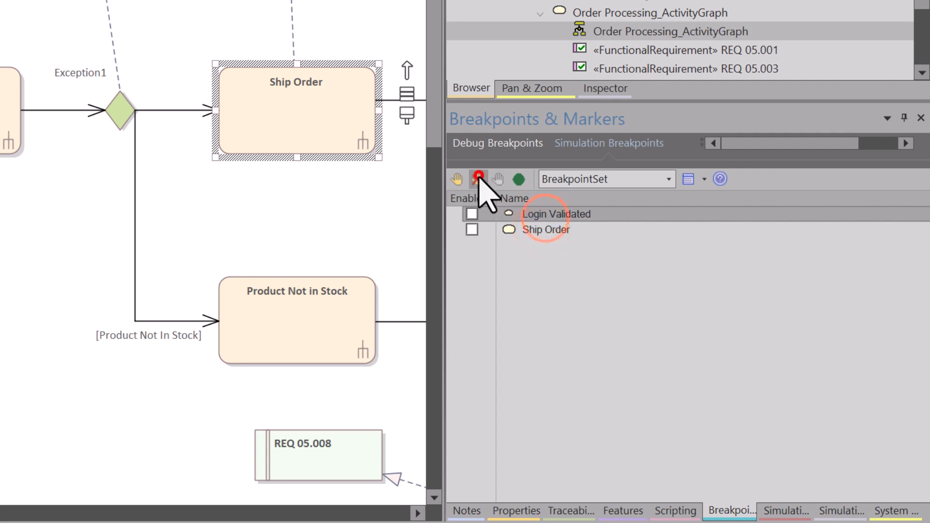
Step: Add simulation breakpoints for Fill Order, the Exception1 decision and Ship Order
{"action": "left_click", "coordinate": [122, 127]}
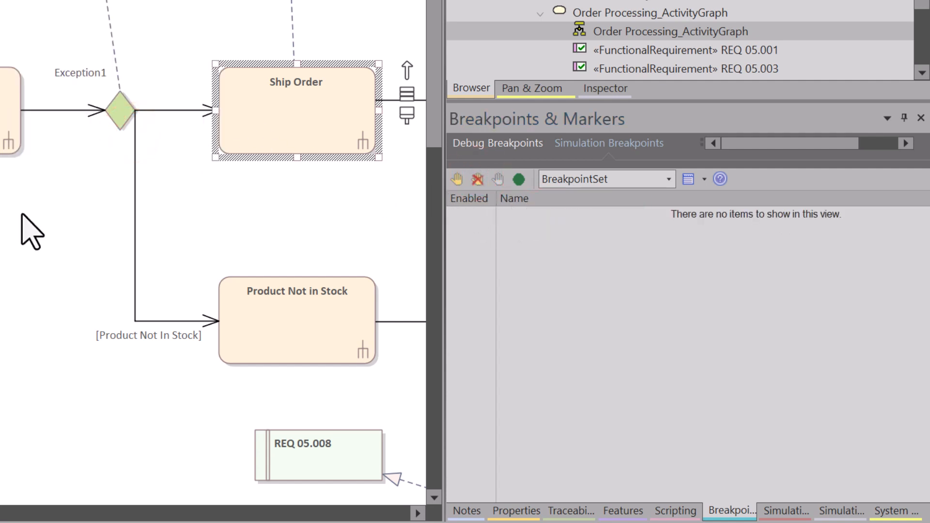
{"action": "left_click", "coordinate": [7, 138]}
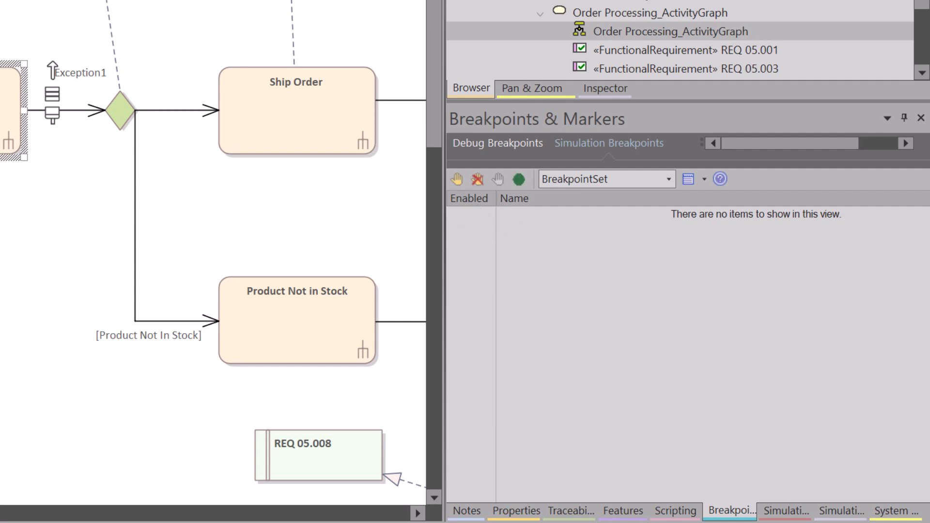
{"action": "left_click", "coordinate": [519, 180]}
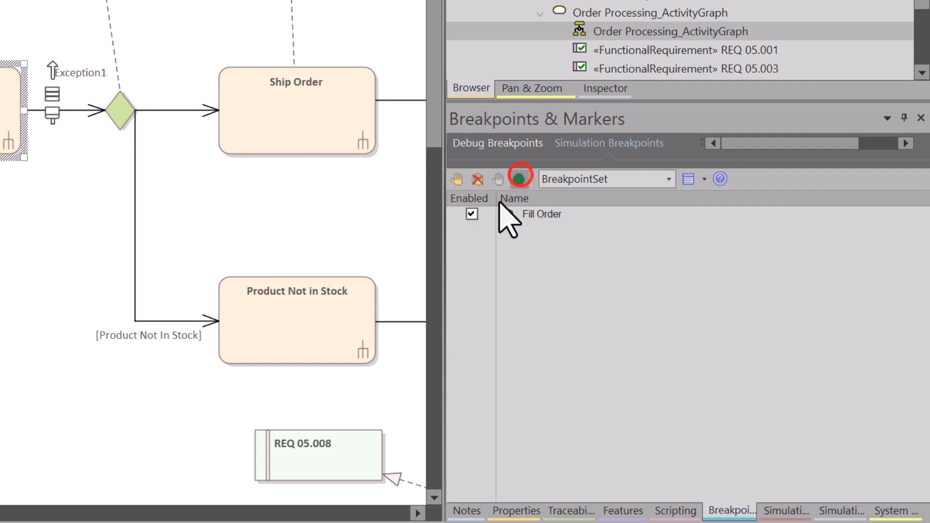
{"action": "left_click", "coordinate": [120, 111]}
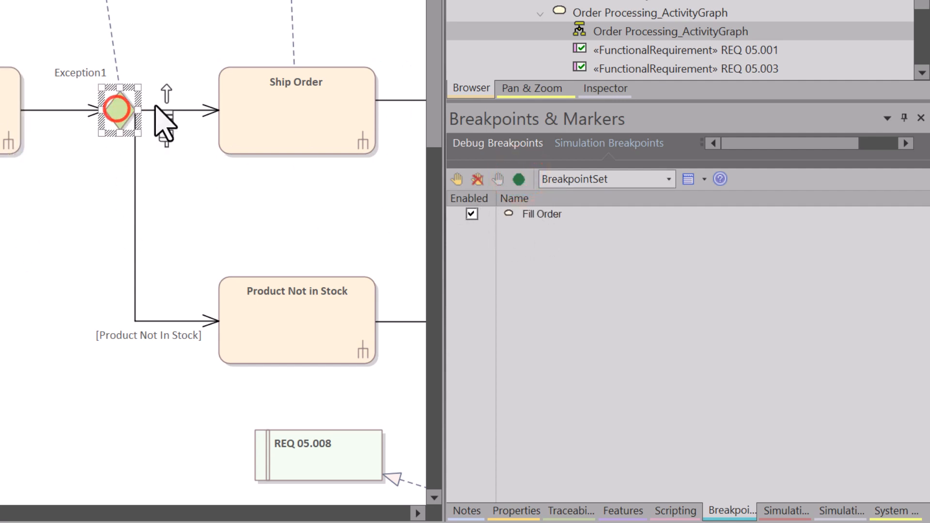
{"action": "left_click", "coordinate": [519, 179]}
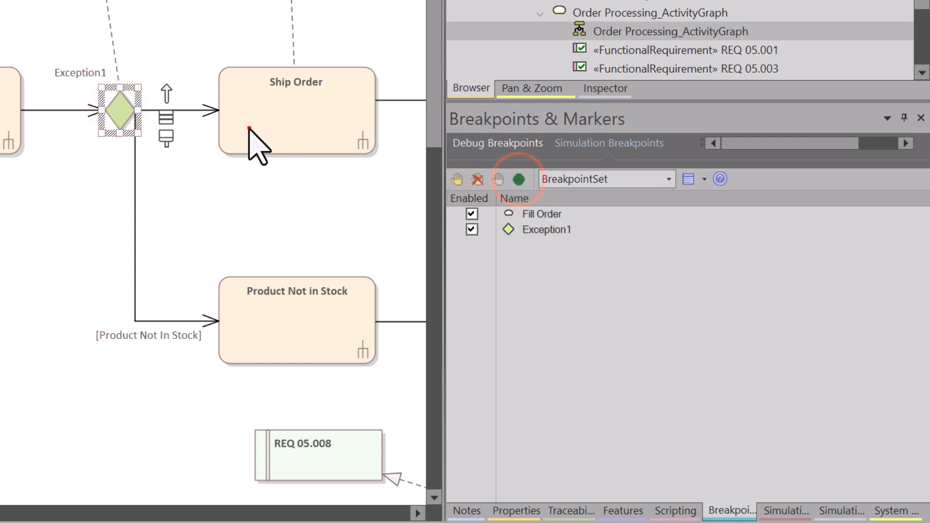
{"action": "left_click", "coordinate": [249, 128]}
{"action": "left_click", "coordinate": [519, 180]}
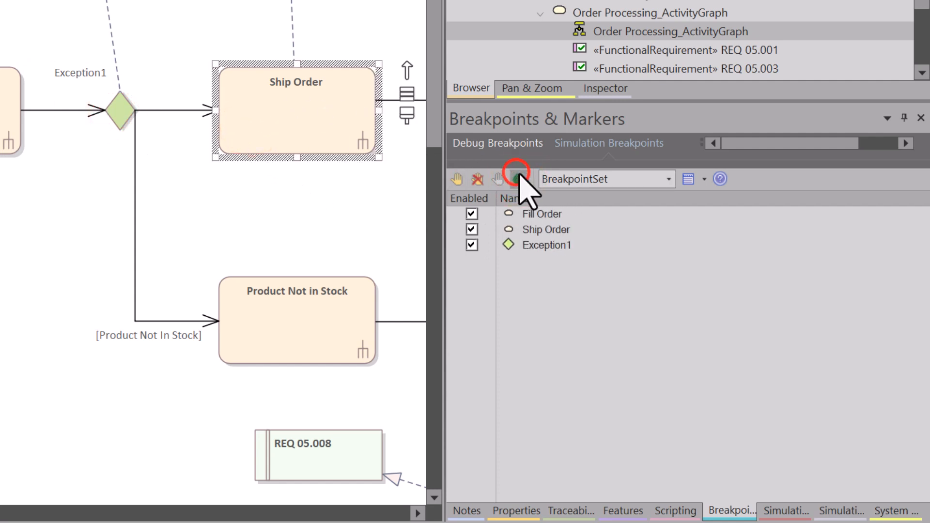
Step: Execute the activity diagram simulation up to the Fill Order breakpoint and stop it there
{"action": "right_click", "coordinate": [67, 201]}
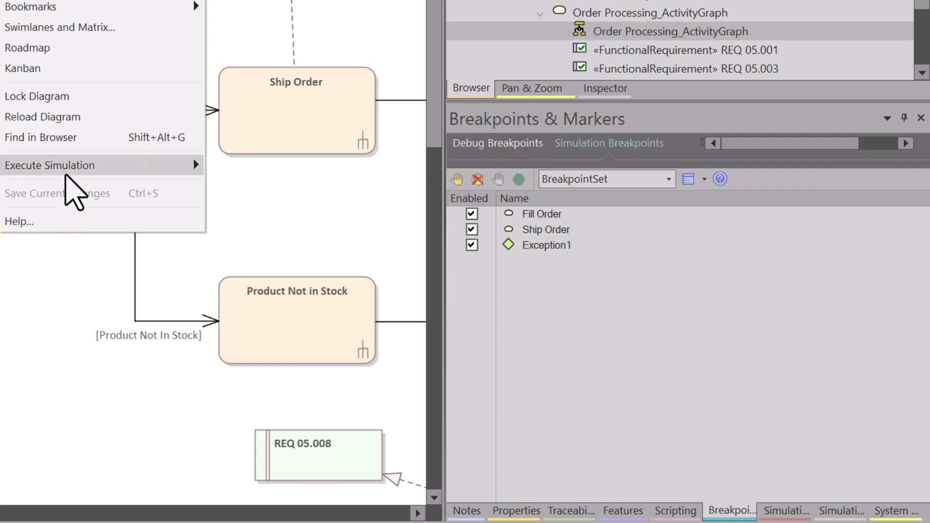
{"action": "left_click", "coordinate": [69, 171]}
{"action": "left_click", "coordinate": [398, 247]}
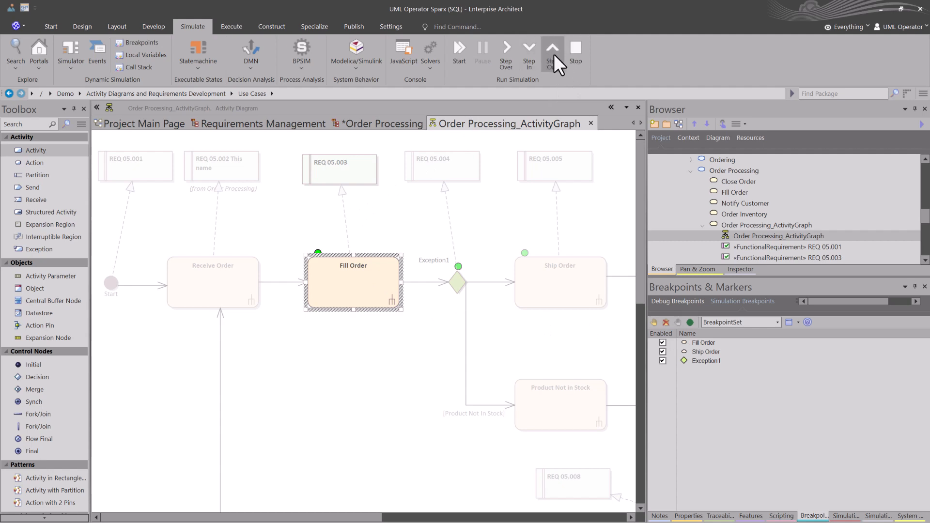
{"action": "left_click", "coordinate": [575, 51]}
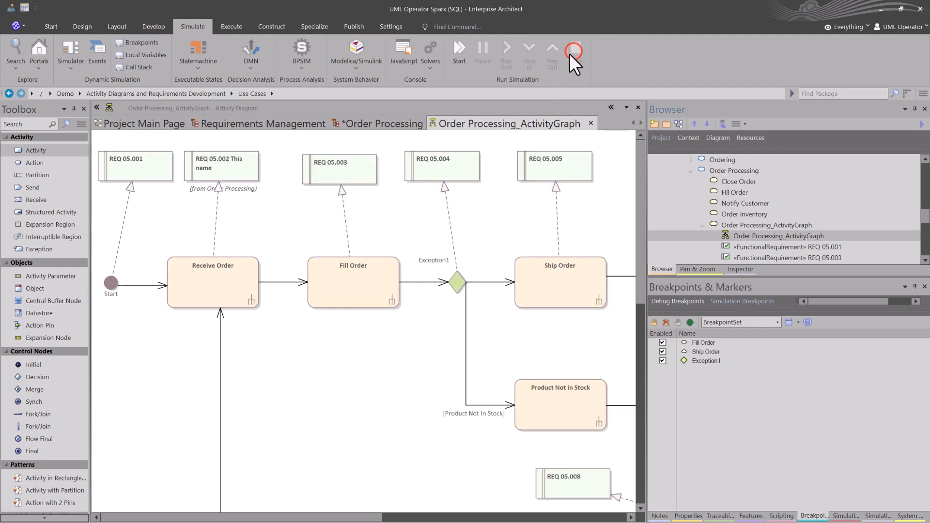
Step: Select the REQ 05.003 requirement realized by Fill Order and open it for review
{"action": "left_click", "coordinate": [373, 171]}
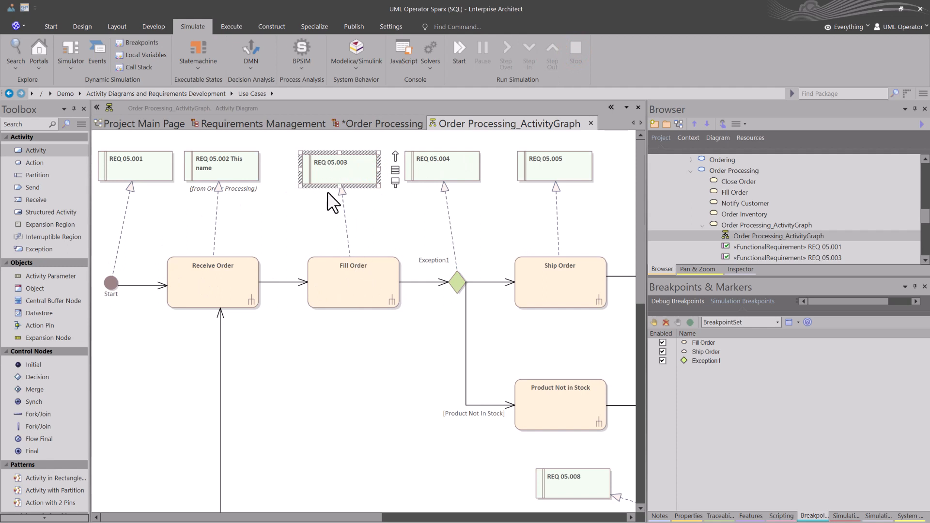
{"action": "left_click", "coordinate": [333, 173]}
{"action": "double_click", "coordinate": [334, 171]}
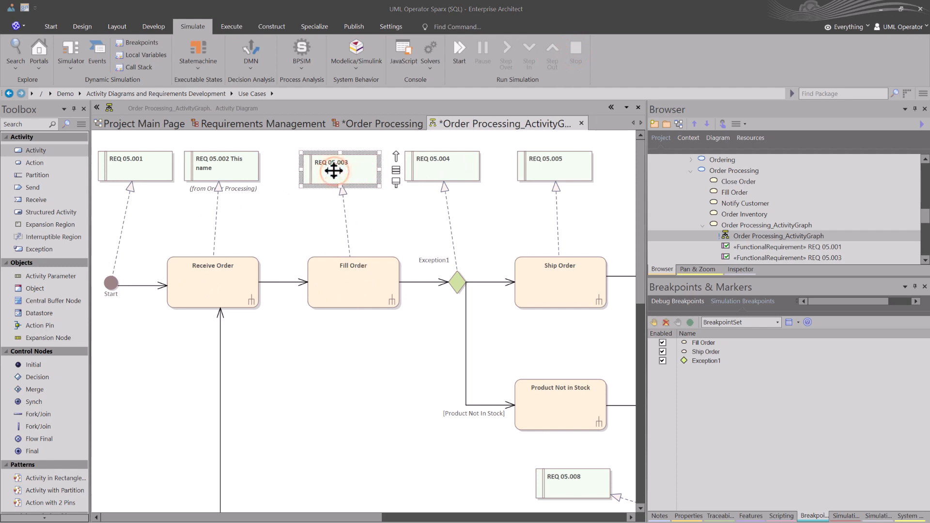
{"action": "left_click", "coordinate": [729, 400]}
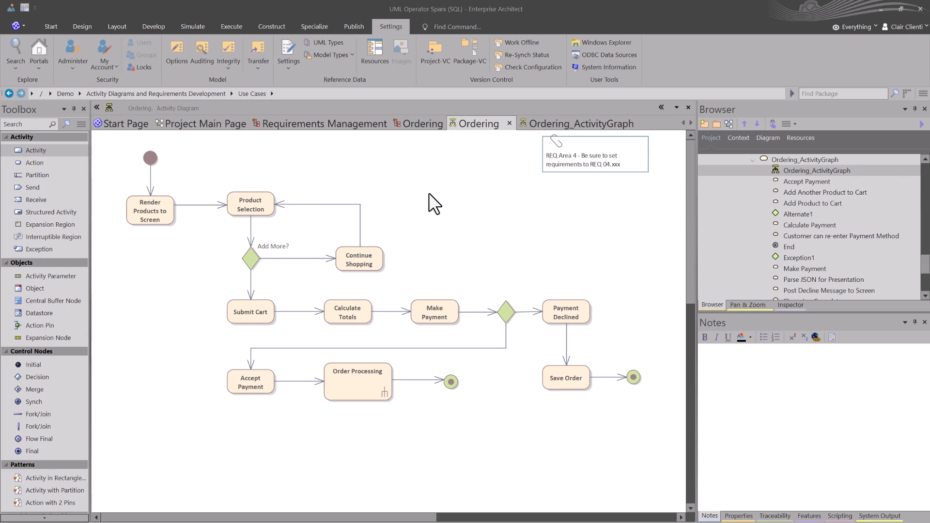
Step: Try to open the project's Auto Names and Counters settings from the Ordering activity diagram
{"action": "left_click", "coordinate": [430, 191]}
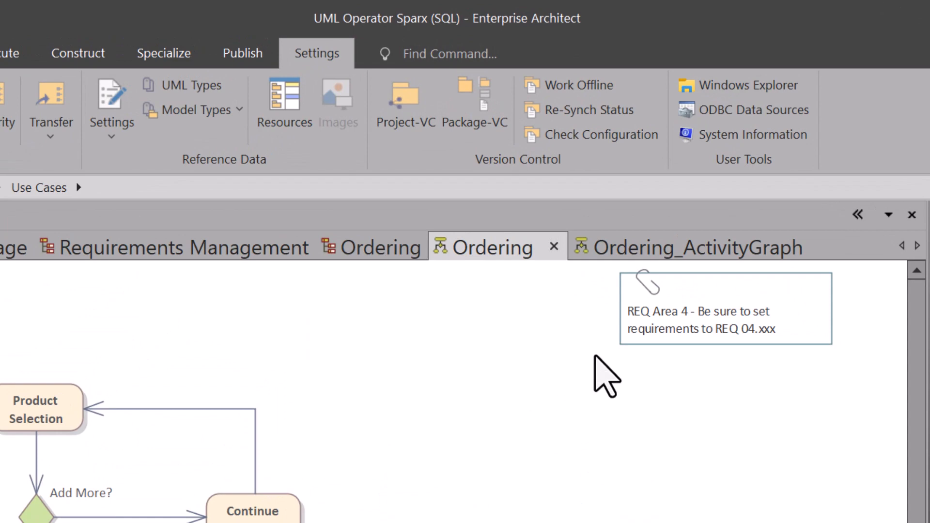
{"action": "left_click", "coordinate": [111, 123]}
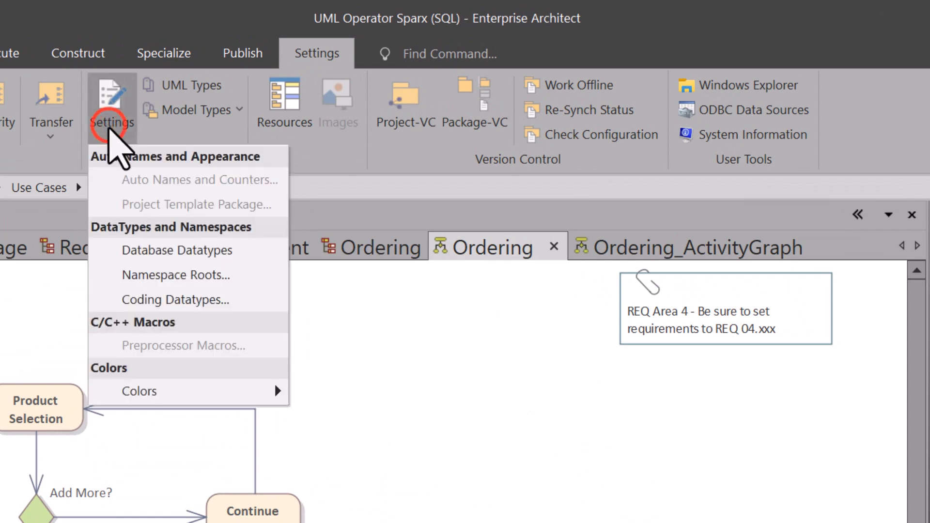
{"action": "left_click", "coordinate": [149, 181]}
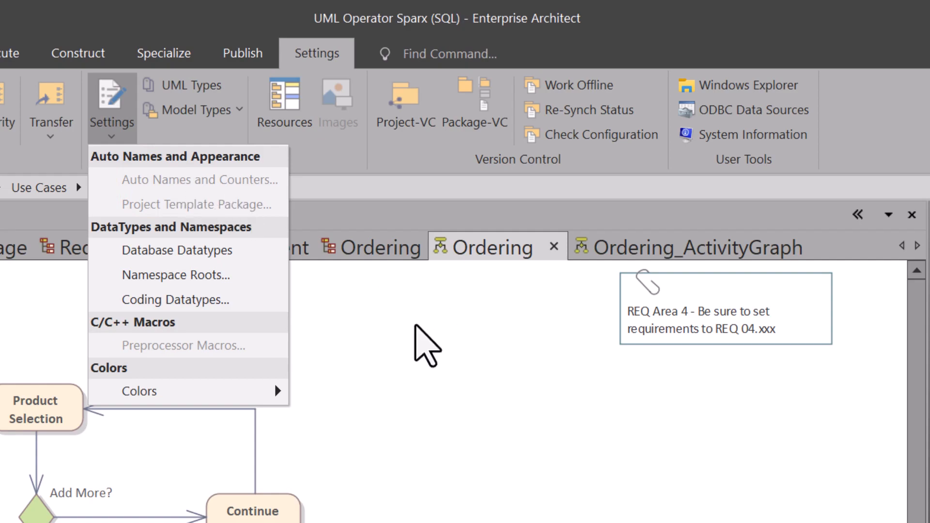
Step: Grant the client user in the Clients group the Manage Reference Data - Update permission and save the account
{"action": "left_click", "coordinate": [416, 326]}
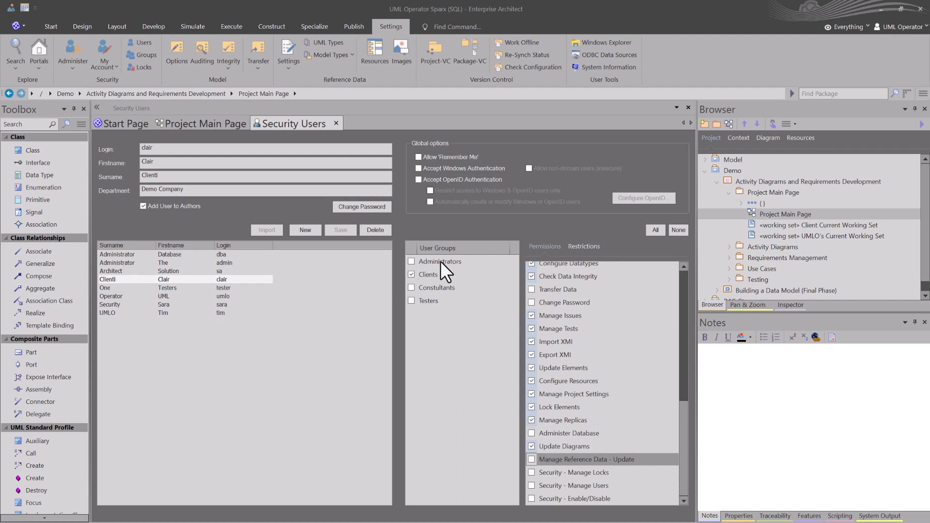
{"action": "left_click", "coordinate": [204, 279]}
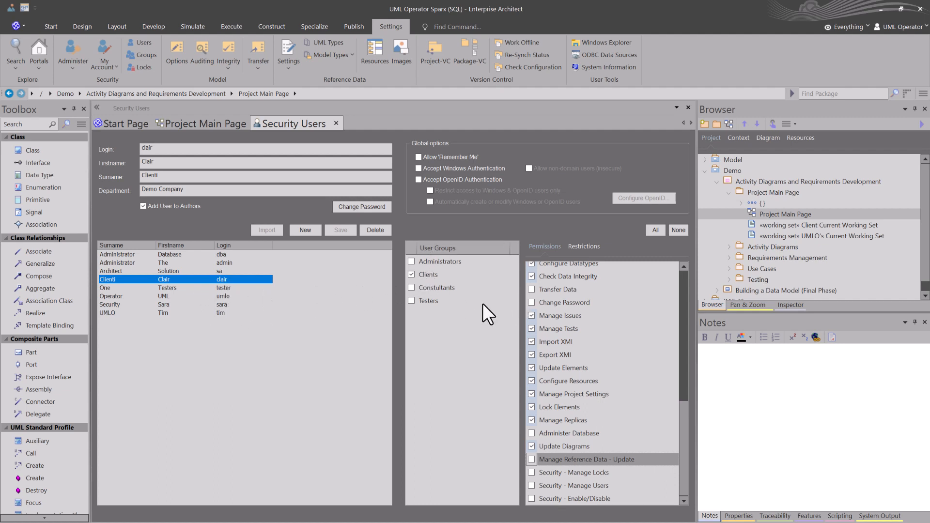
{"action": "left_click", "coordinate": [429, 272]}
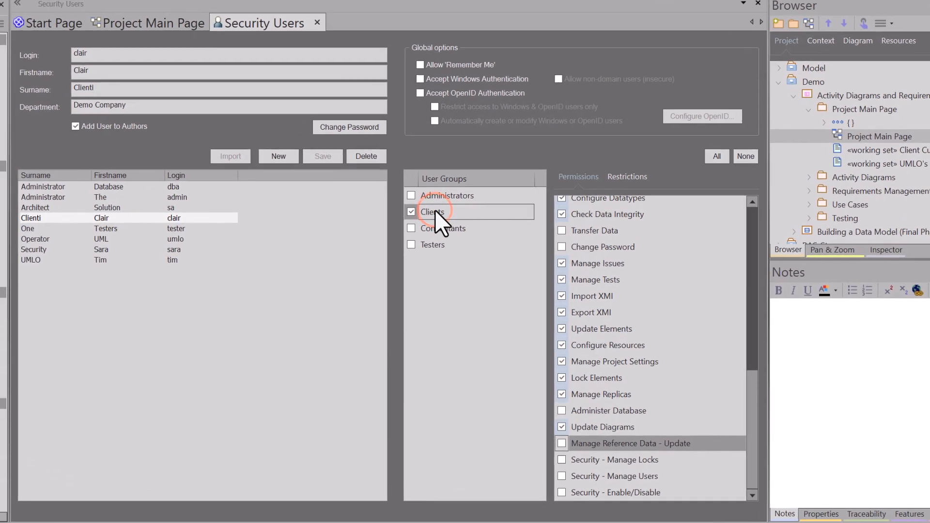
{"action": "scroll", "coordinate": [673, 233], "scroll_direction": "up", "scroll_amount": 8}
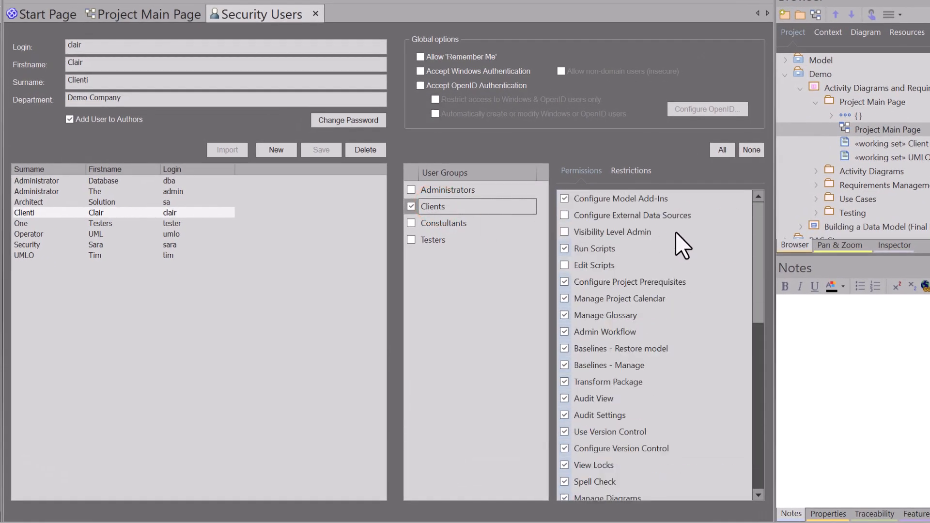
{"action": "scroll", "coordinate": [676, 231], "scroll_direction": "down", "scroll_amount": 8}
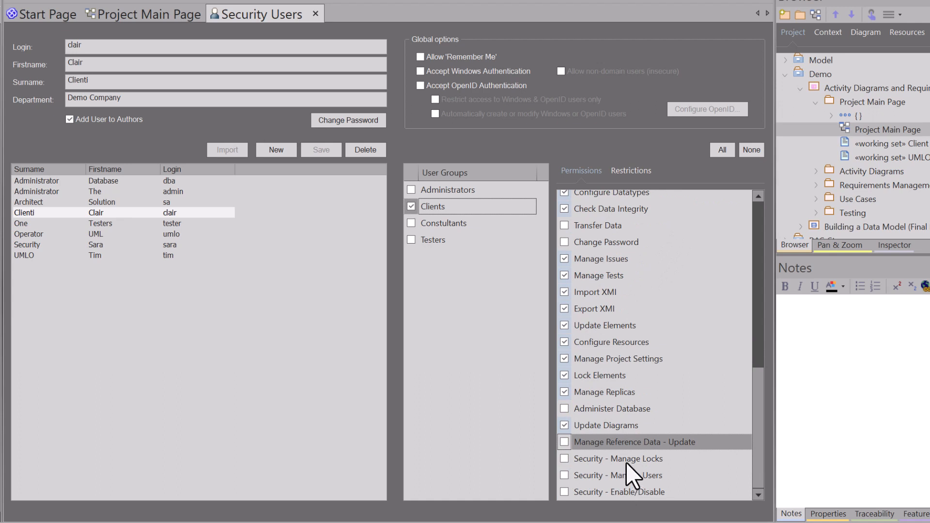
{"action": "scroll", "coordinate": [649, 378], "scroll_direction": "up", "scroll_amount": 8}
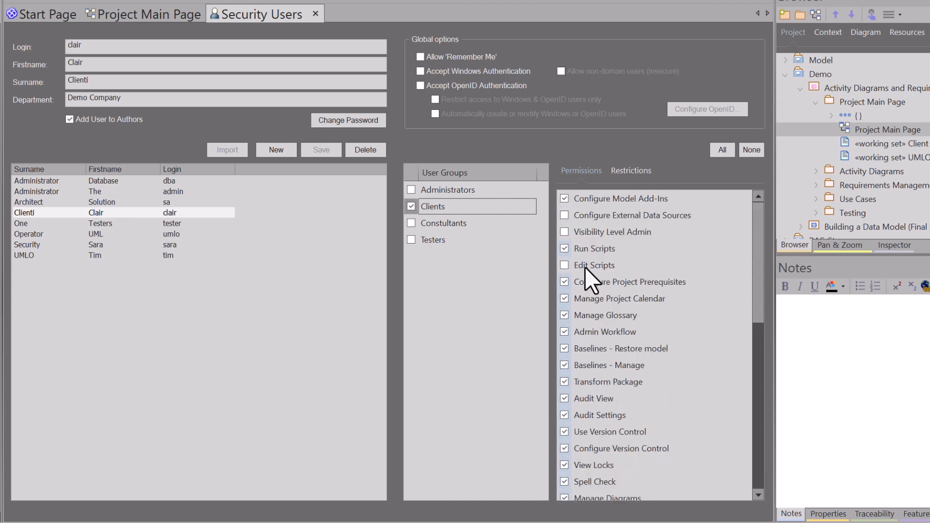
{"action": "scroll", "coordinate": [600, 290], "scroll_direction": "down", "scroll_amount": 3}
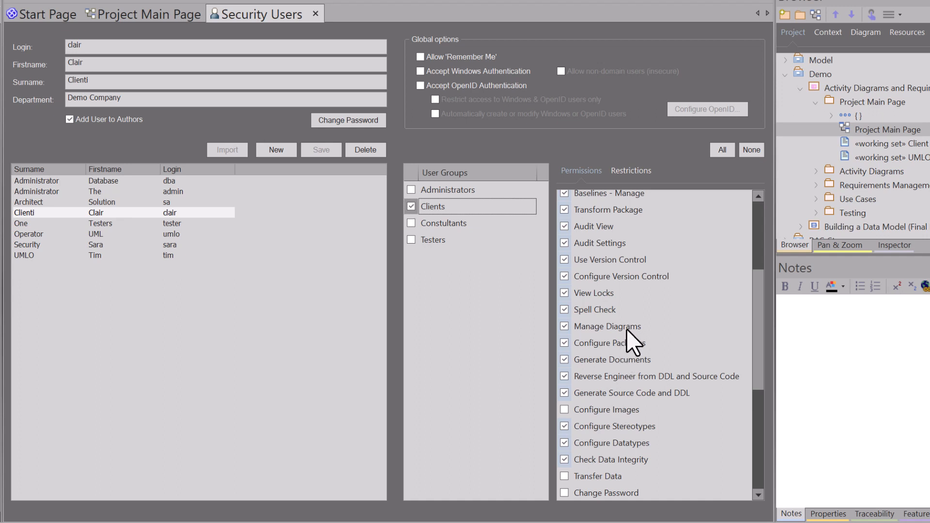
{"action": "scroll", "coordinate": [583, 263], "scroll_direction": "down", "scroll_amount": 3}
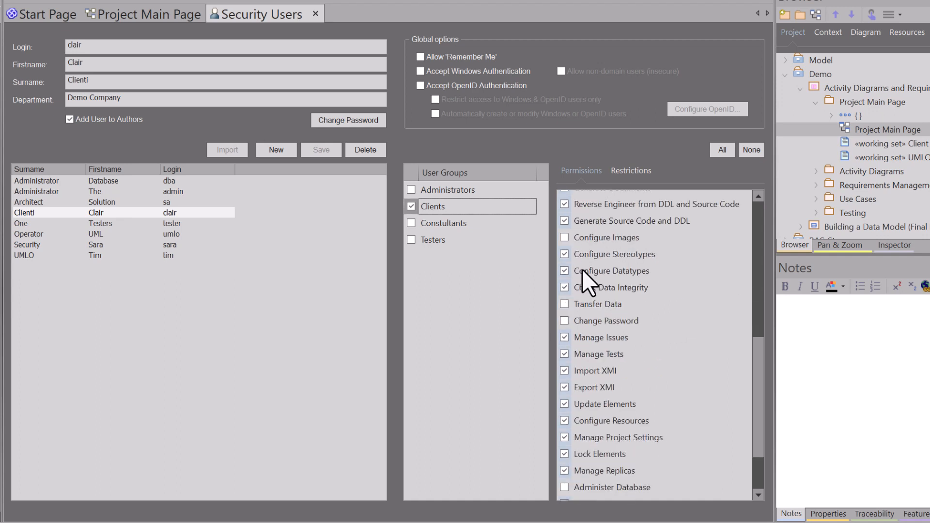
{"action": "scroll", "coordinate": [586, 283], "scroll_direction": "down", "scroll_amount": 2}
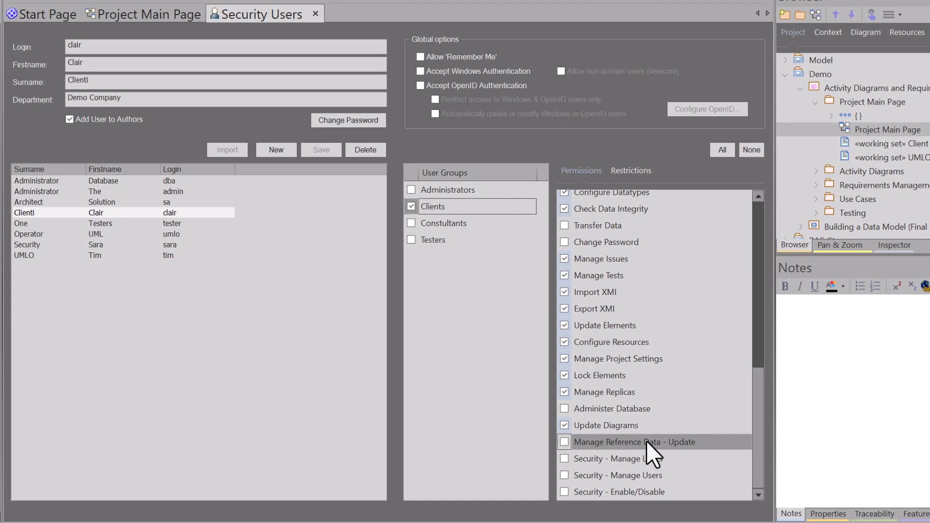
{"action": "left_click", "coordinate": [564, 442]}
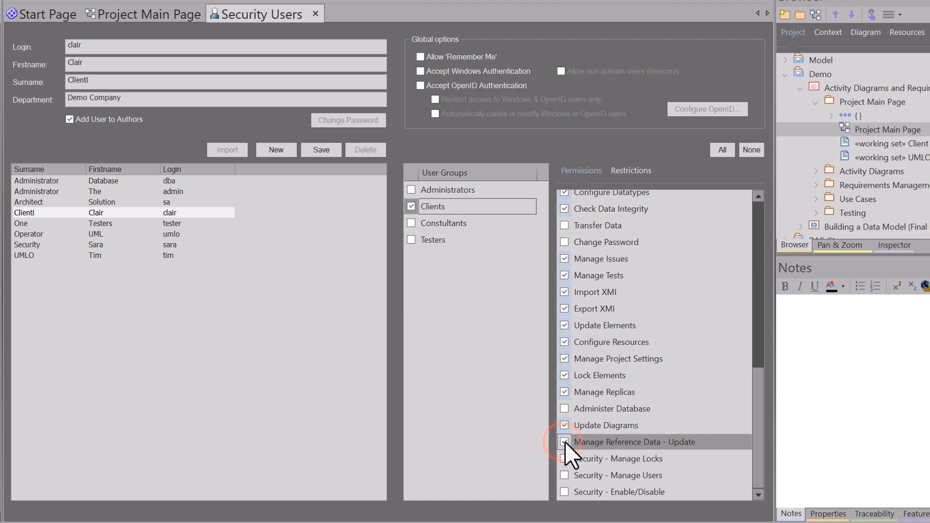
{"action": "left_click", "coordinate": [317, 147]}
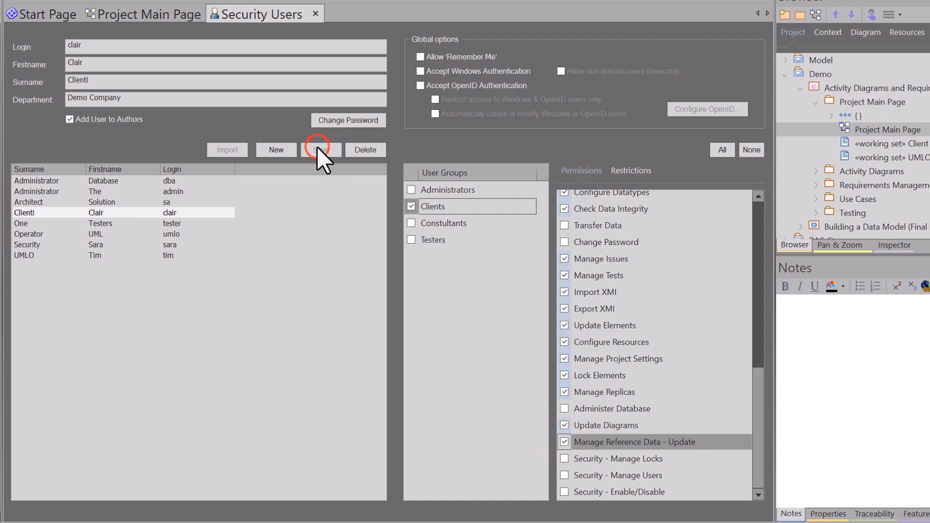
Step: Check the tester account's user group membership and permissions, including the Testers and Clients groups
{"action": "left_click", "coordinate": [169, 223]}
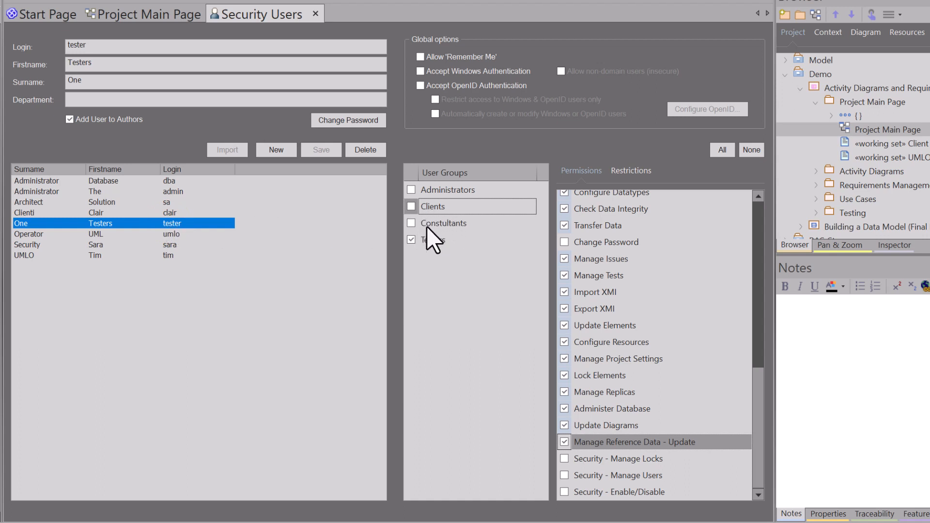
{"action": "left_click", "coordinate": [440, 239]}
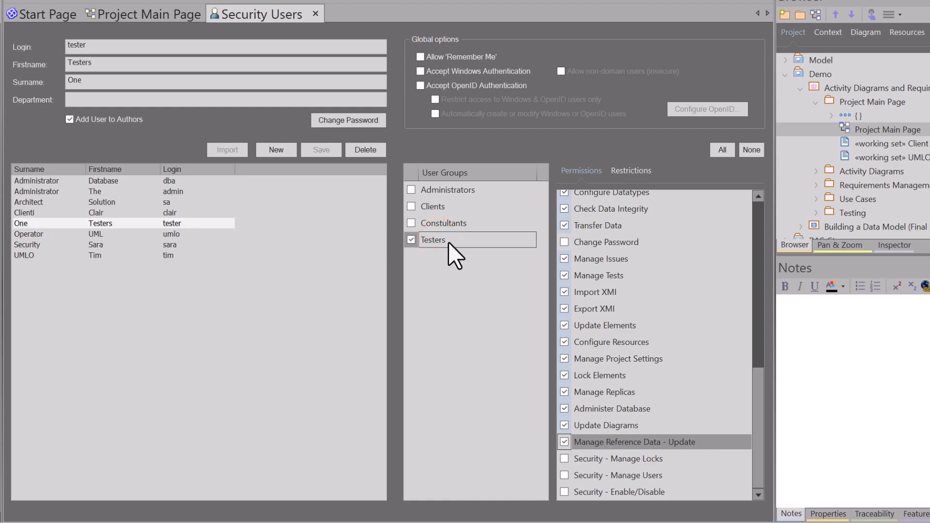
{"action": "left_click", "coordinate": [435, 206]}
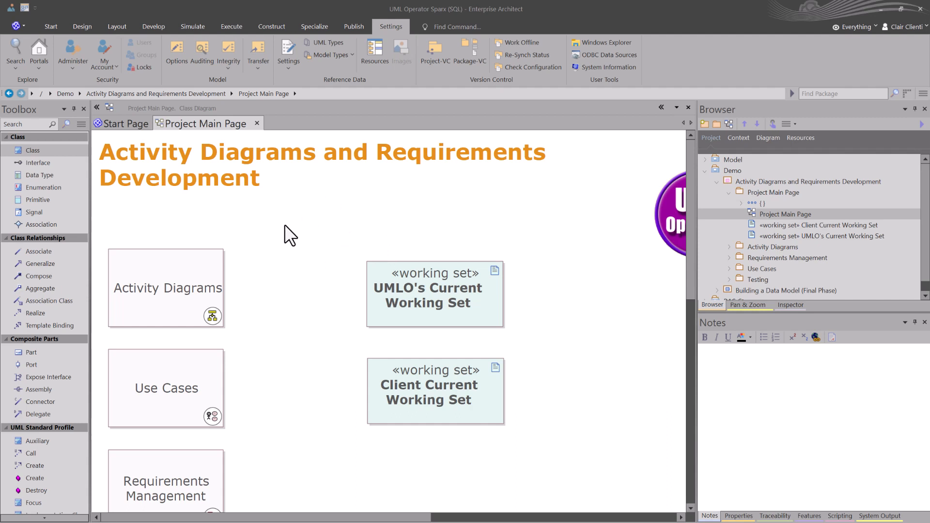
Step: Open the Auto Names and Counters settings from the Project Main Page under the client login
{"action": "left_click", "coordinate": [19, 27]}
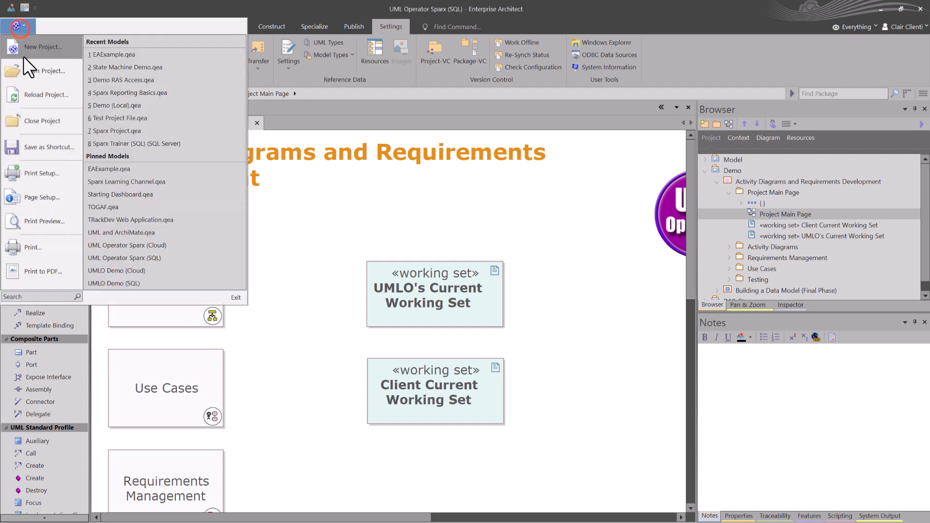
{"action": "left_click", "coordinate": [319, 234]}
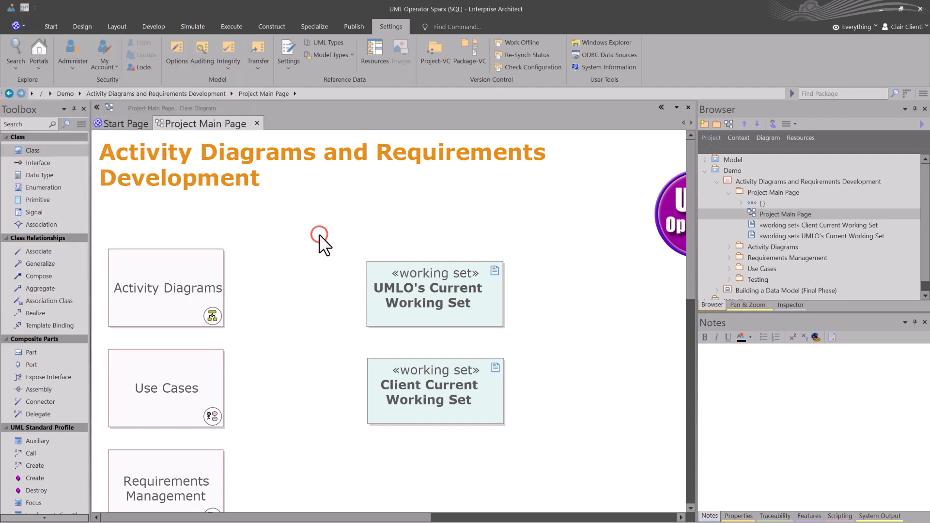
{"action": "left_click", "coordinate": [287, 66]}
{"action": "left_click", "coordinate": [316, 90]}
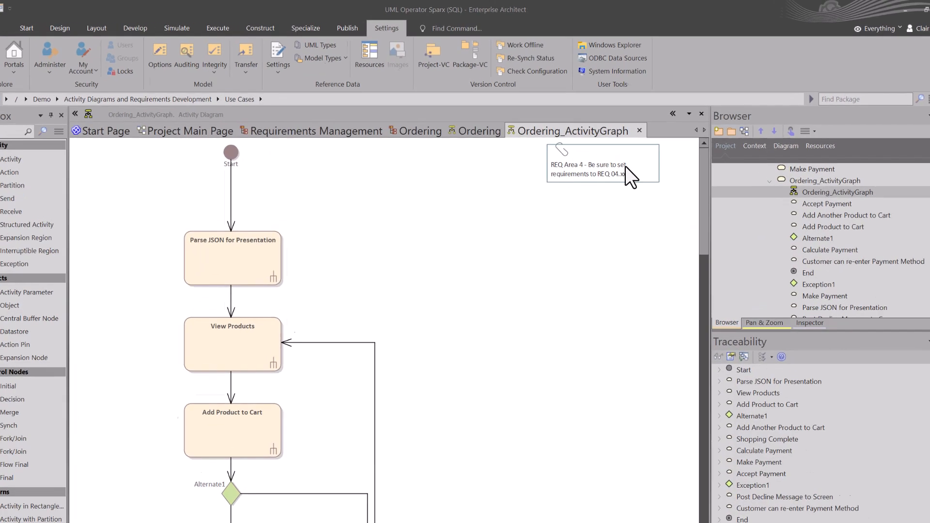
Step: Check the REQ Area note on the Ordering_ActivityGraph, Ordering activity and Ordering requirements diagrams for the numbering prefix to use
{"action": "left_click", "coordinate": [616, 156]}
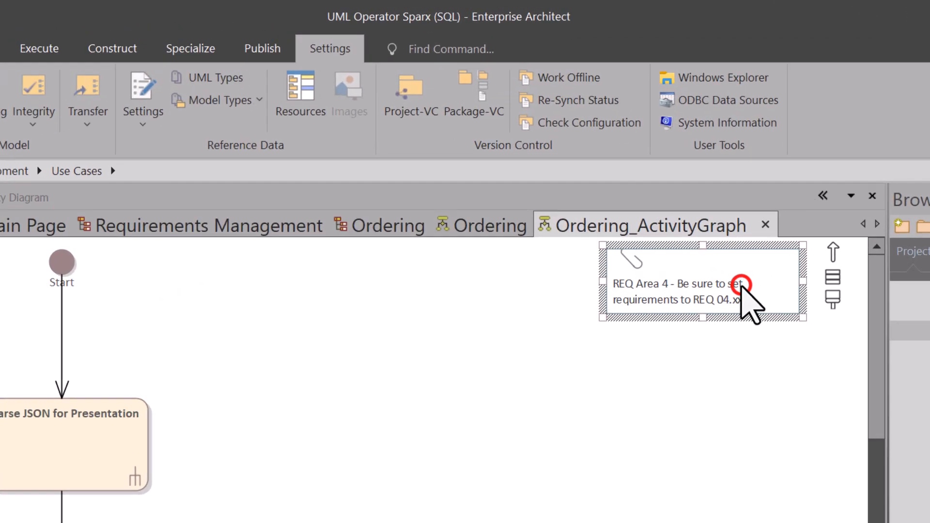
{"action": "left_click", "coordinate": [489, 226]}
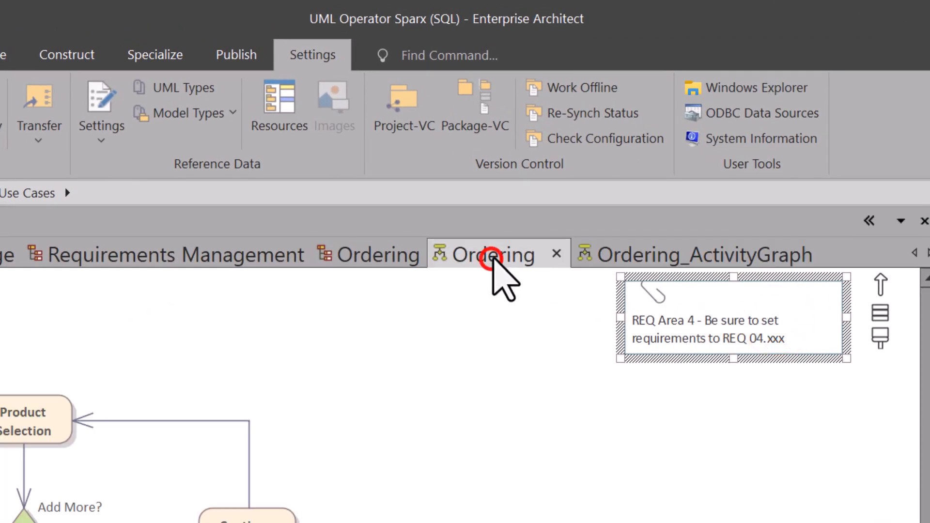
{"action": "left_click", "coordinate": [404, 255]}
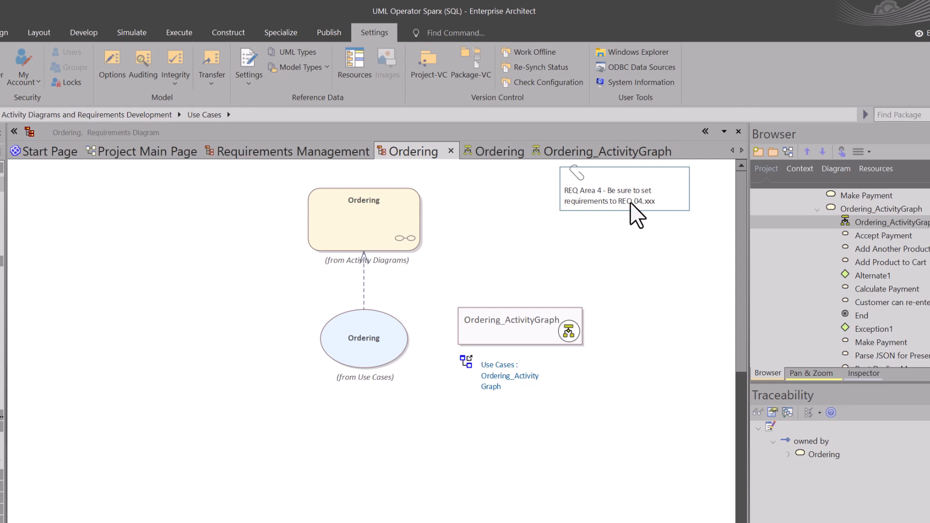
{"action": "left_click", "coordinate": [485, 150]}
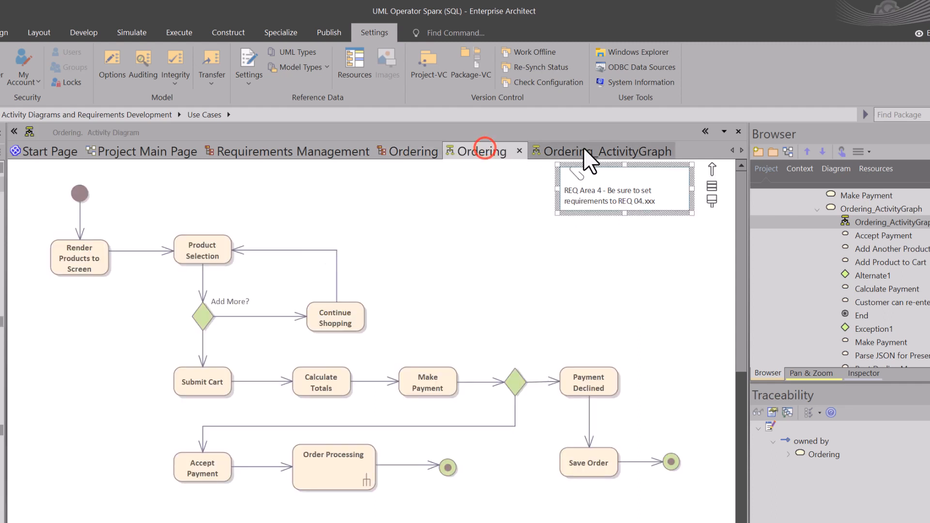
{"action": "left_click", "coordinate": [584, 148]}
{"action": "left_click", "coordinate": [490, 151]}
{"action": "left_click", "coordinate": [433, 151]}
{"action": "left_click", "coordinate": [318, 149]}
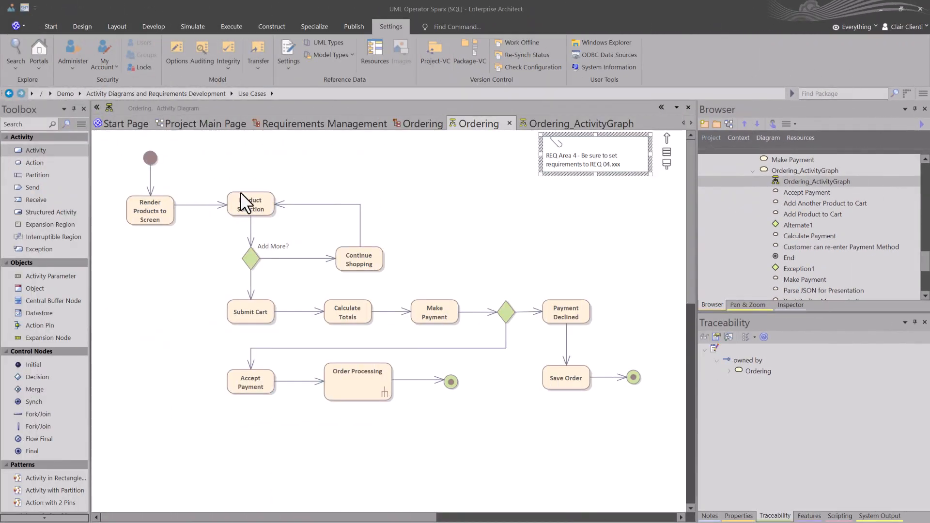
Step: Open Auto Names and Counters from the Ordering activity diagram and set the Requirement type's name prefix to "REQ 04."
{"action": "left_click", "coordinate": [341, 164]}
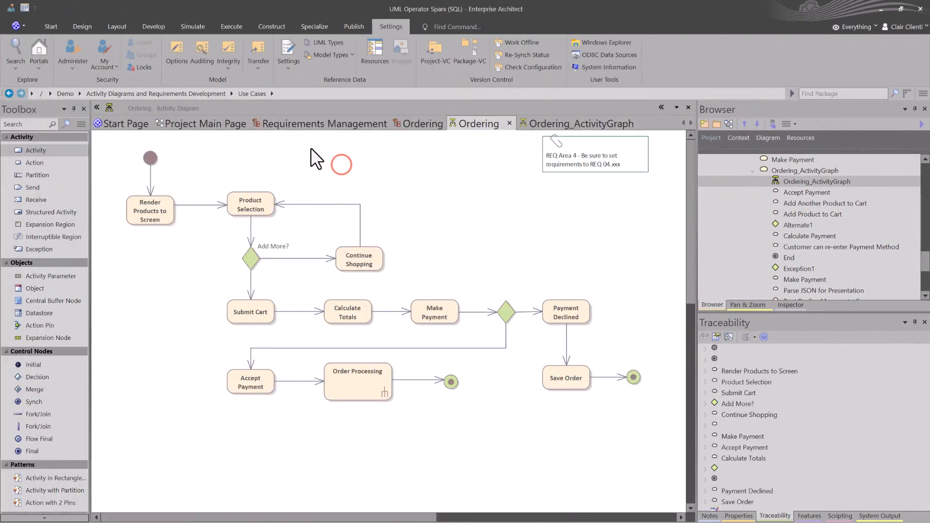
{"action": "left_click", "coordinate": [289, 66]}
{"action": "left_click", "coordinate": [301, 90]}
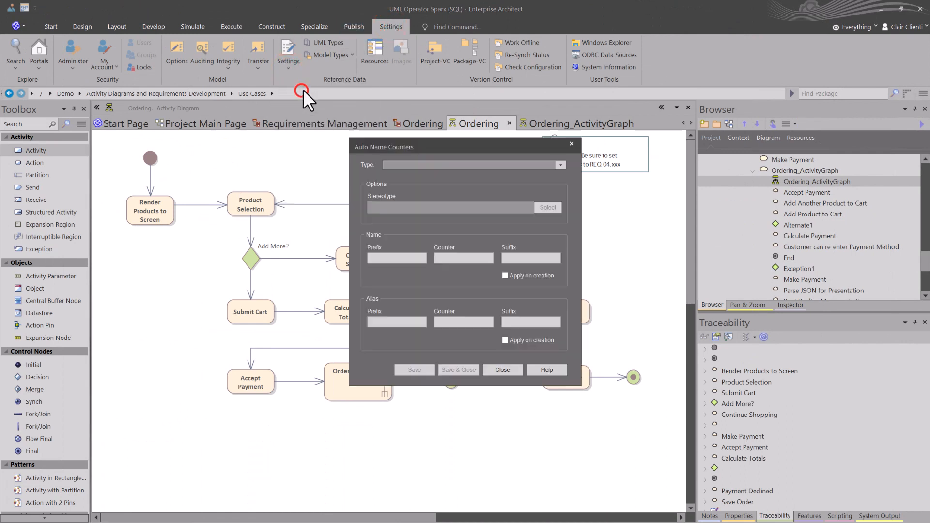
{"action": "left_click", "coordinate": [413, 162]}
{"action": "scroll", "coordinate": [399, 266], "scroll_direction": "down", "scroll_amount": 10}
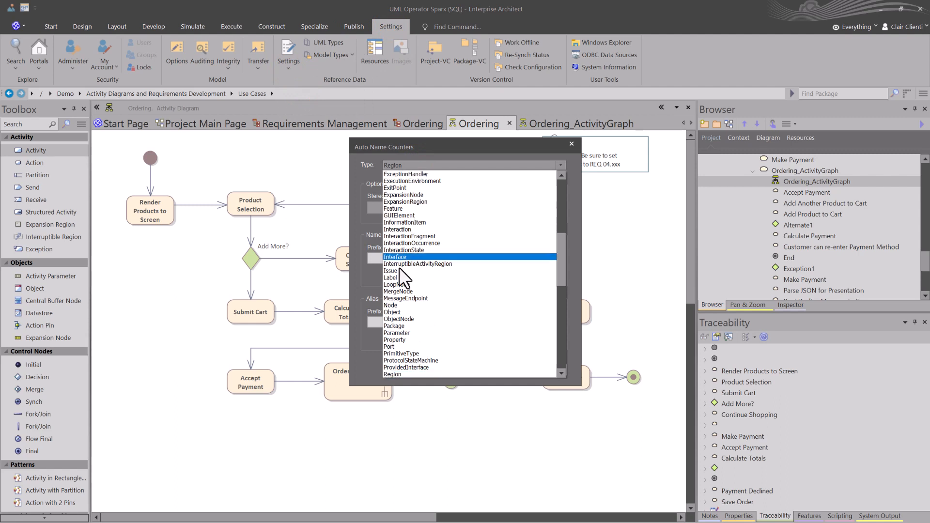
{"action": "left_click", "coordinate": [421, 284]}
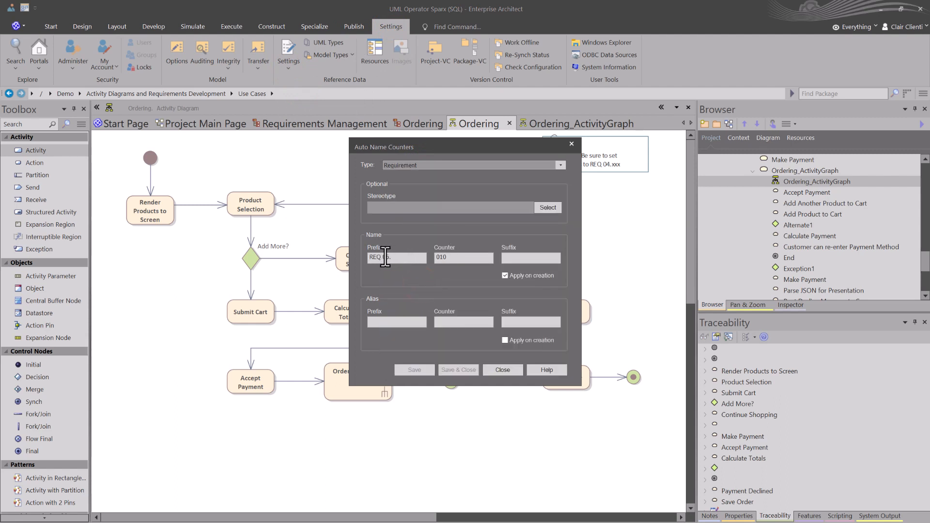
{"action": "left_click", "coordinate": [384, 256]}
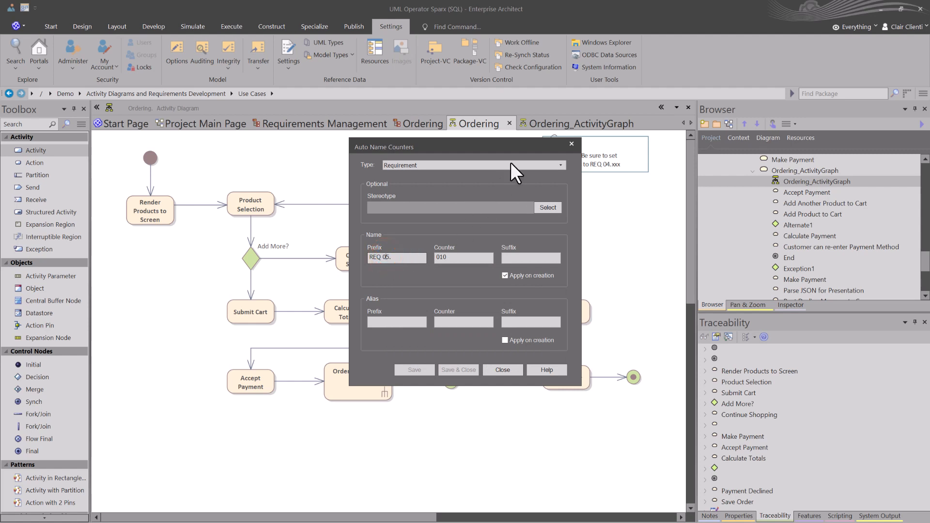
{"action": "key", "text": "Delete"}
{"action": "type", "text": "4"}
Step: Set the Requirement type's name counter to 001, then save and close the auto naming settings
{"action": "left_click", "coordinate": [440, 257]}
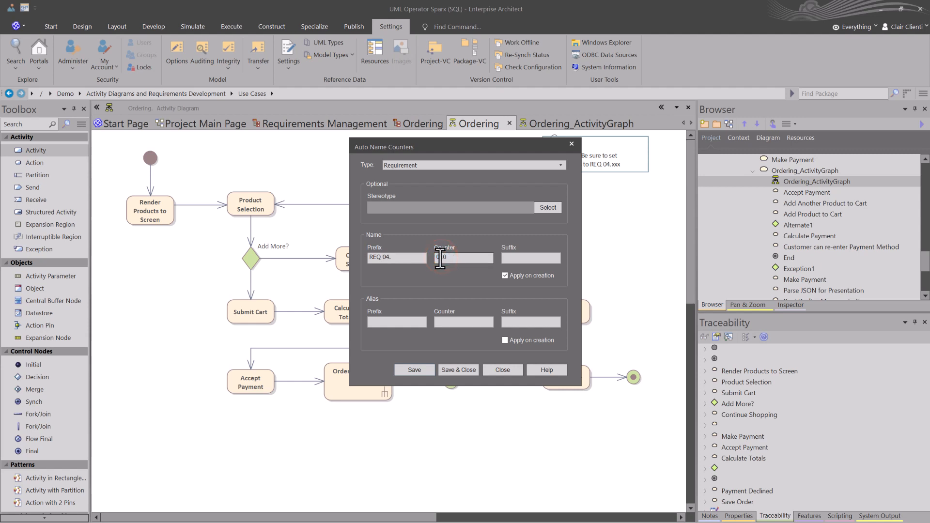
{"action": "left_click_drag", "start_coordinate": [440, 257], "coordinate": [457, 257]}
{"action": "type", "text": "00"}
{"action": "key", "text": "BackSpace"}
{"action": "type", "text": "1"}
{"action": "left_click", "coordinate": [445, 370]}
{"action": "left_click", "coordinate": [446, 235]}
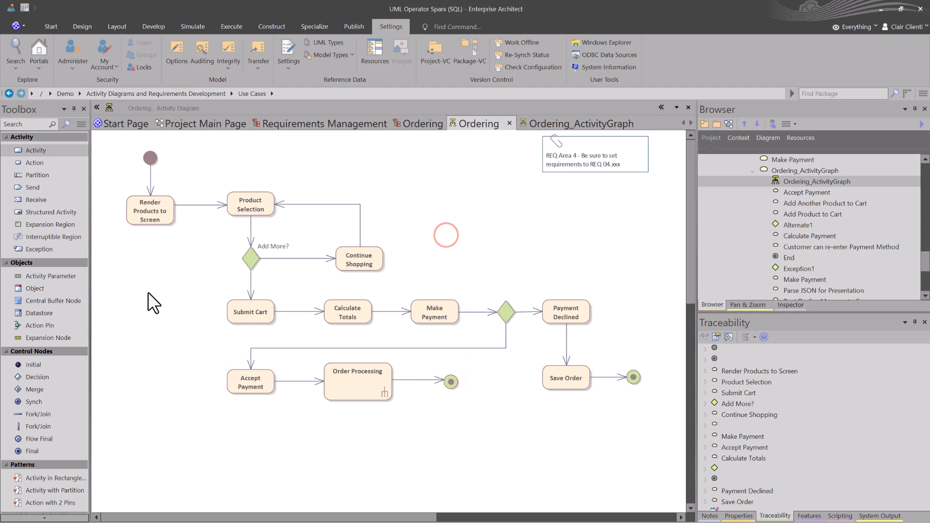
Step: Switch the toolbox to Requirements and add two requirements, one above Product Selection and one below Render Products to Screen
{"action": "left_click", "coordinate": [81, 125]}
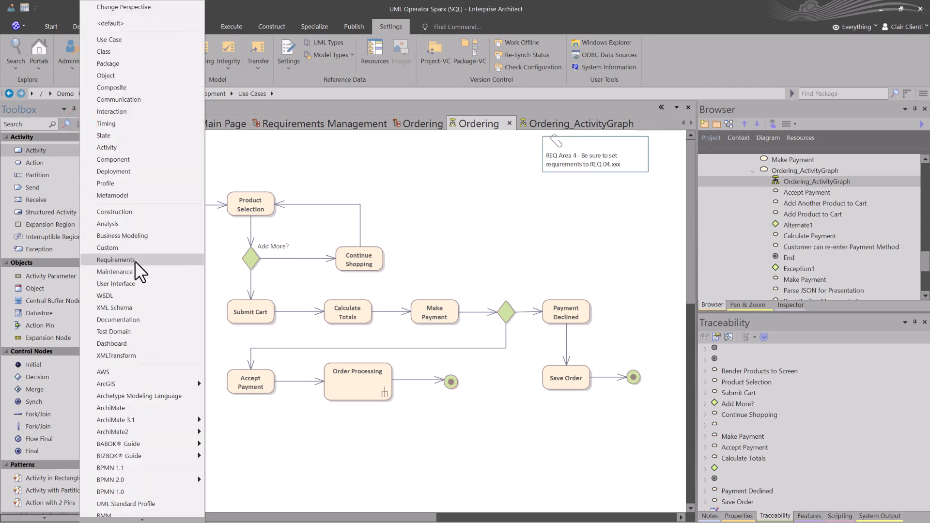
{"action": "left_click", "coordinate": [134, 261]}
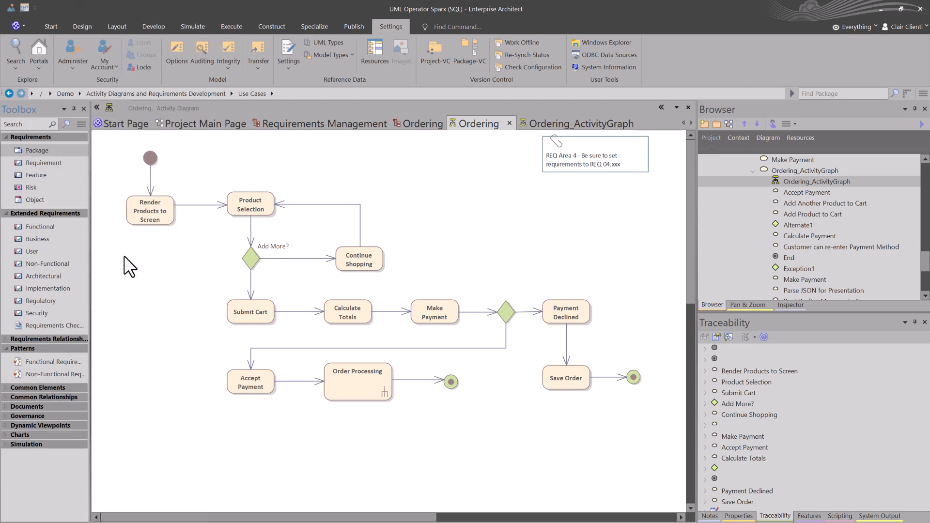
{"action": "left_click_drag", "start_coordinate": [53, 239], "coordinate": [212, 167]}
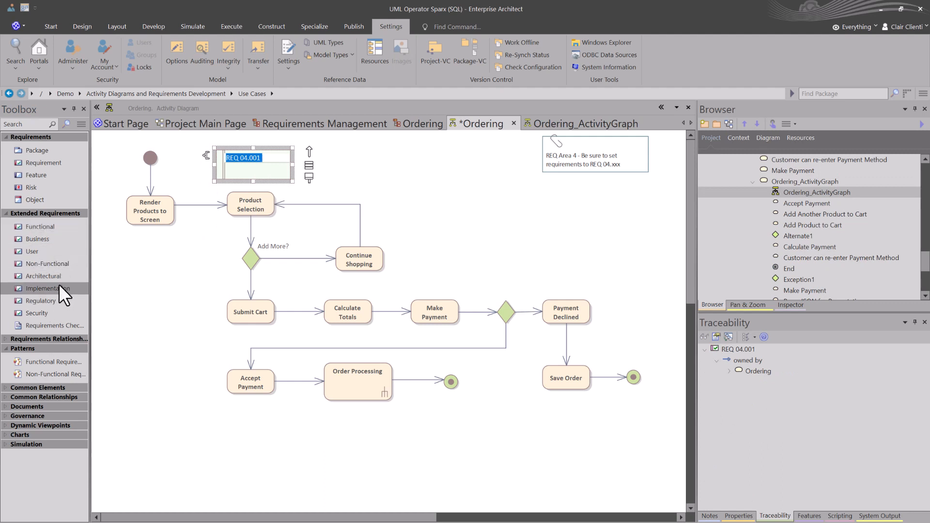
{"action": "left_click_drag", "start_coordinate": [38, 253], "coordinate": [121, 253]}
{"action": "left_click", "coordinate": [124, 313]}
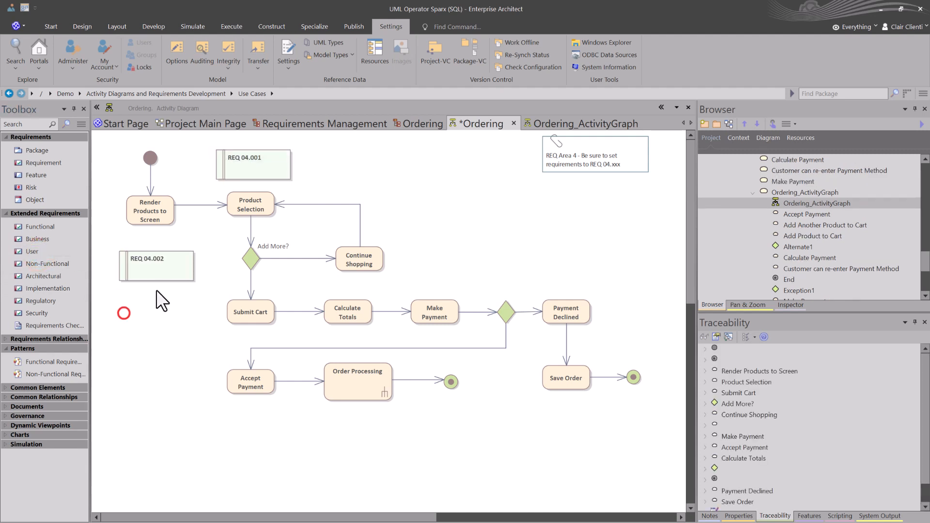
Step: Select the two new requirements in turn to inspect their traceability on the Ordering activity diagram
{"action": "left_click", "coordinate": [252, 165]}
{"action": "left_click", "coordinate": [161, 274]}
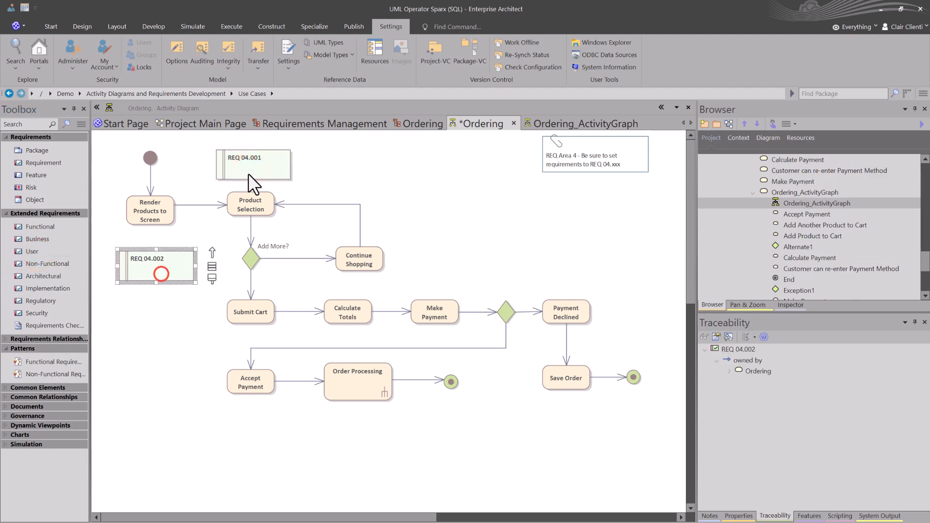
{"action": "left_click", "coordinate": [249, 171]}
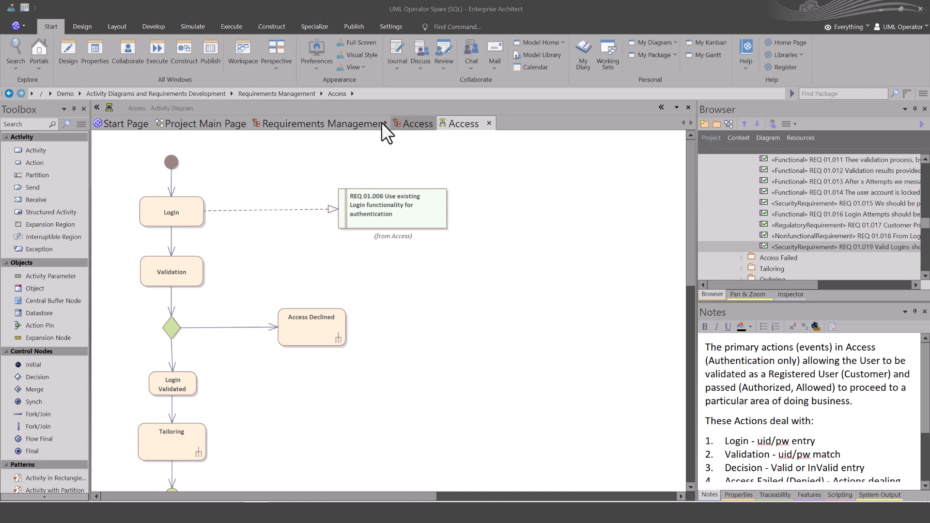
Step: Check the existing requirements on the Access requirements diagram and open the model search
{"action": "left_click", "coordinate": [410, 124]}
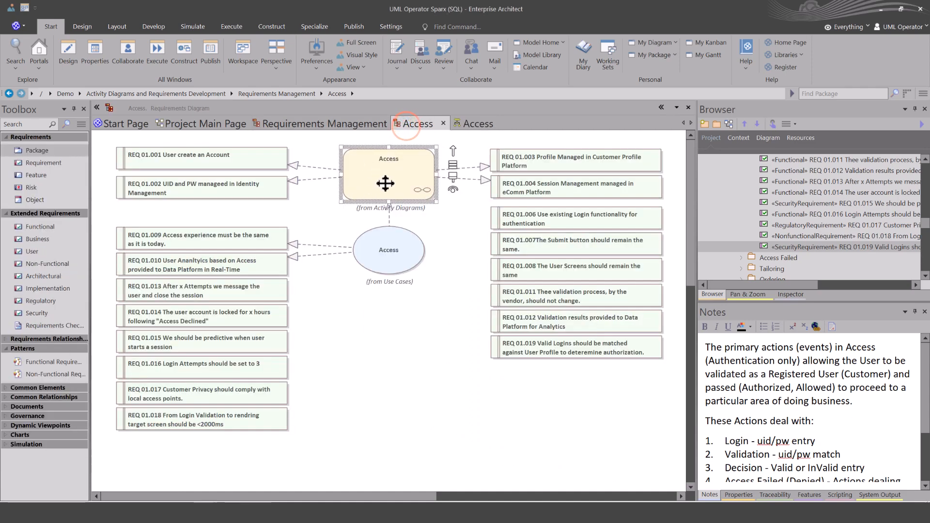
{"action": "left_click", "coordinate": [479, 124]}
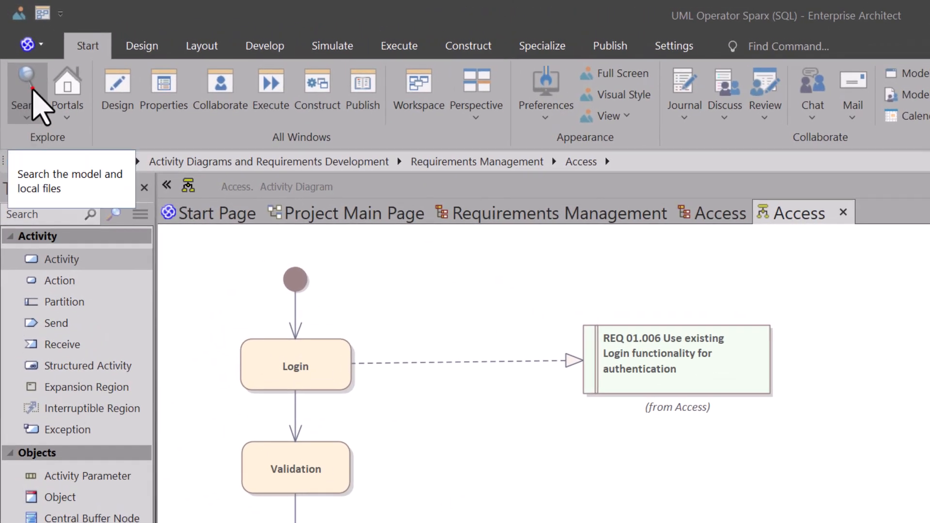
{"action": "left_click", "coordinate": [30, 76]}
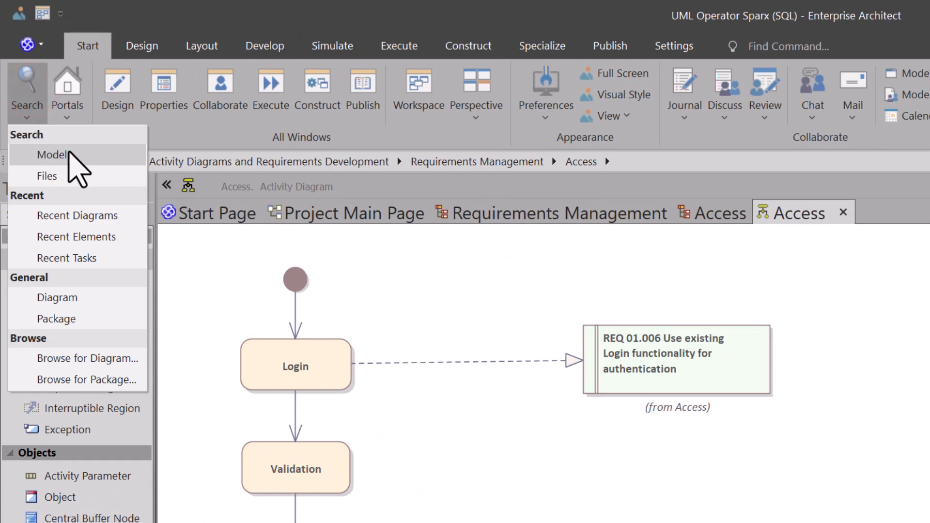
{"action": "left_click", "coordinate": [63, 155]}
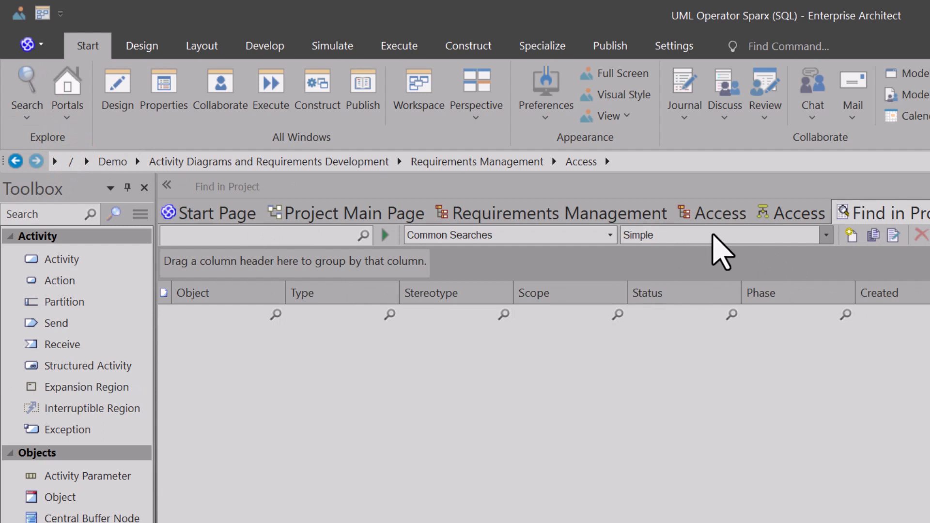
Step: Run a Simple common search for "REQ 01." and sort the results by object name in descending order
{"action": "left_click", "coordinate": [610, 235]}
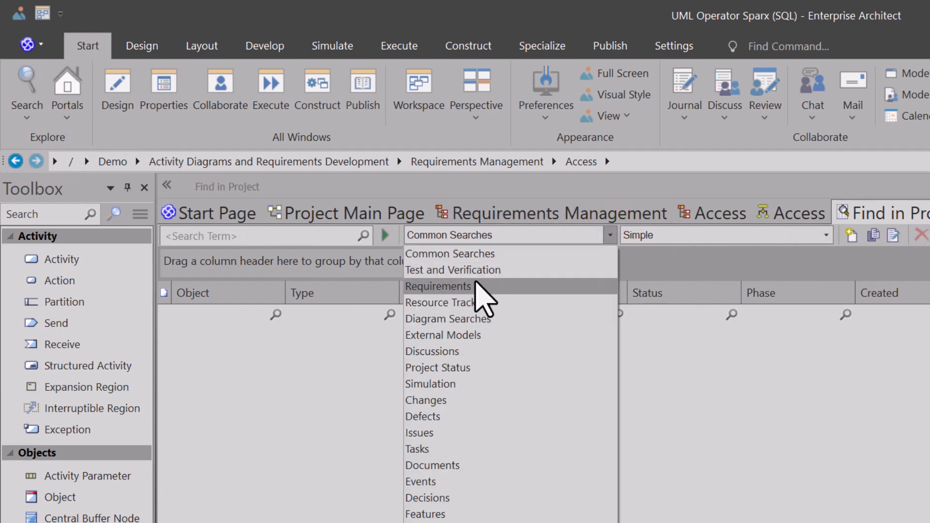
{"action": "left_click", "coordinate": [610, 235]}
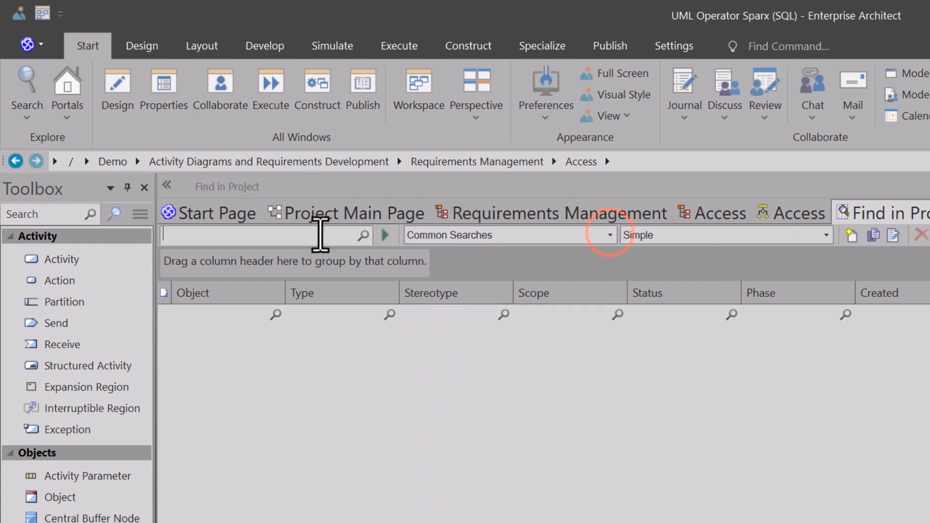
{"action": "left_click", "coordinate": [319, 234]}
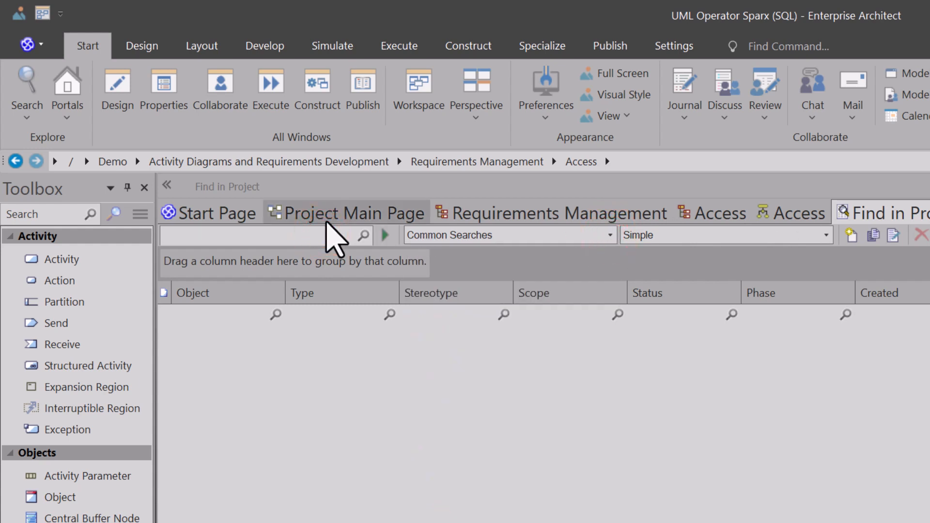
{"action": "type", "text": "REQ"}
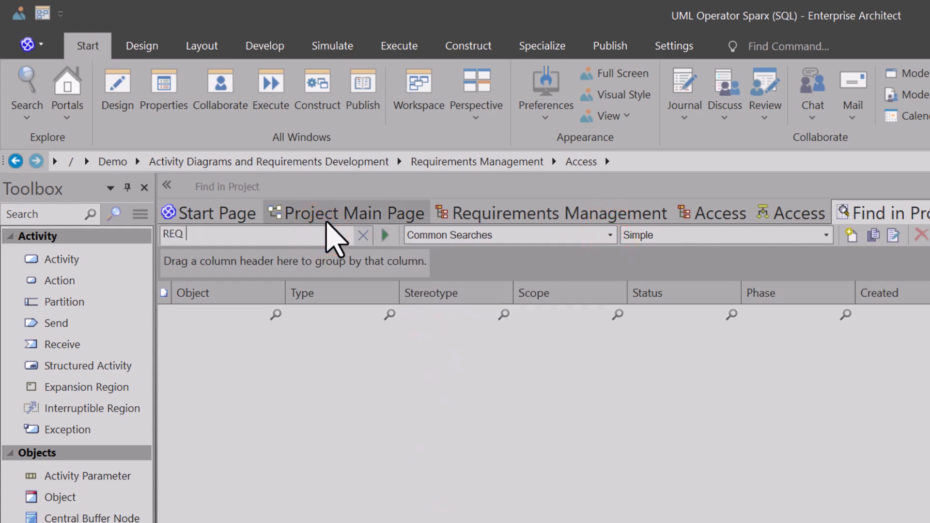
{"action": "type", "text": " 01."}
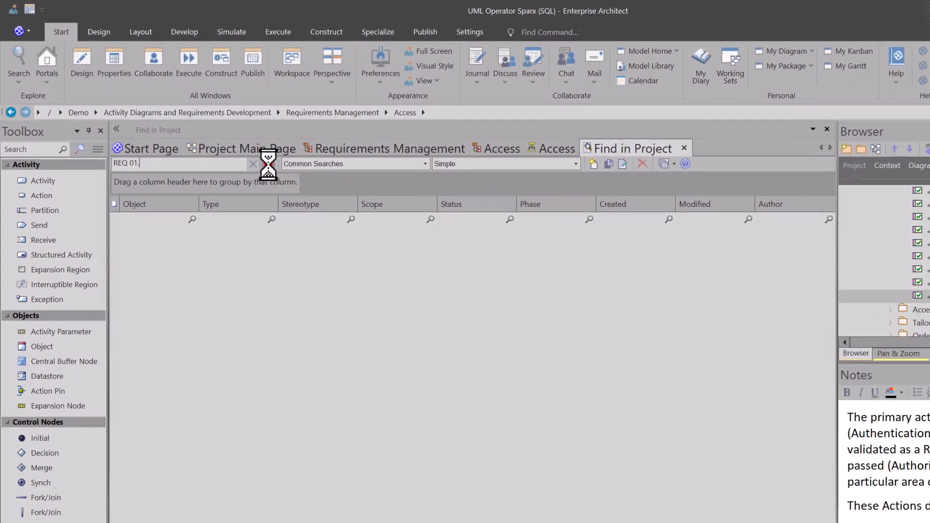
{"action": "left_click", "coordinate": [385, 235]}
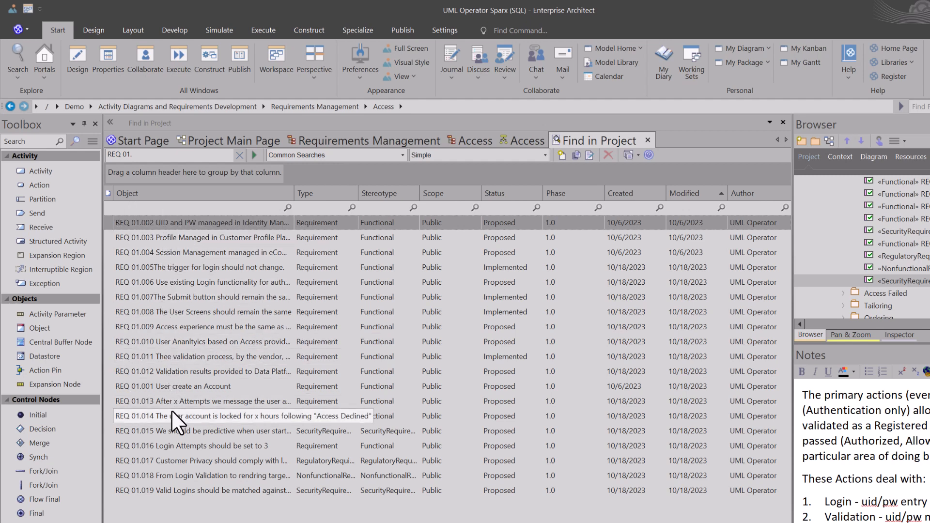
{"action": "left_click", "coordinate": [199, 192]}
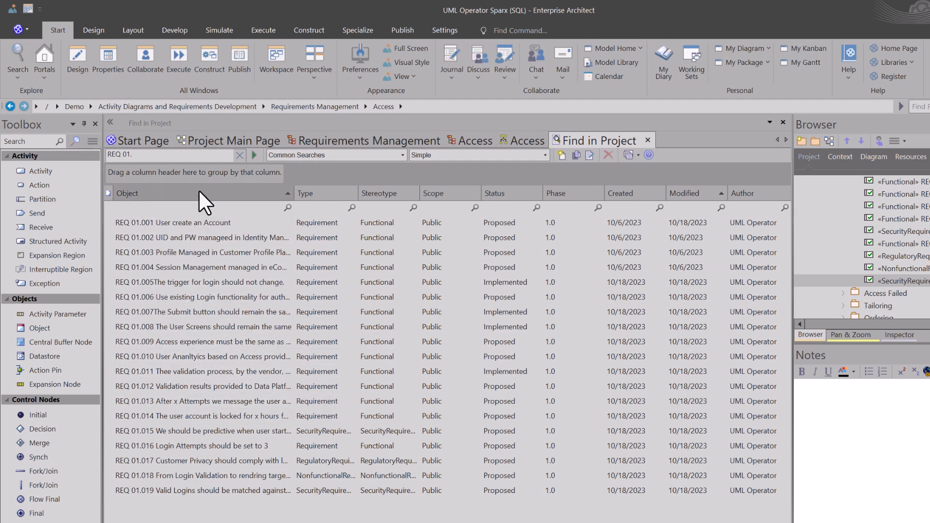
{"action": "left_click", "coordinate": [199, 190]}
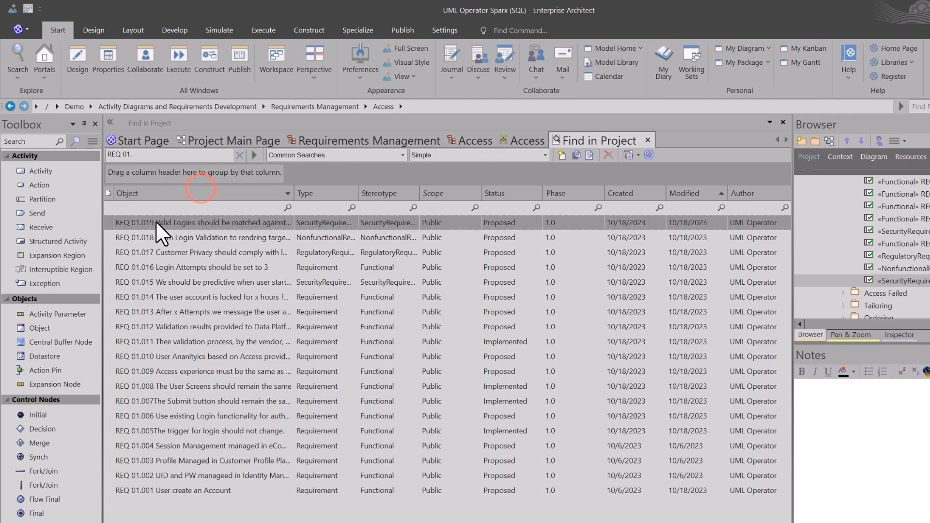
Step: Open Auto Names and Counters and set the Requirement type's name prefix to "REQ 01."
{"action": "left_click", "coordinate": [438, 30]}
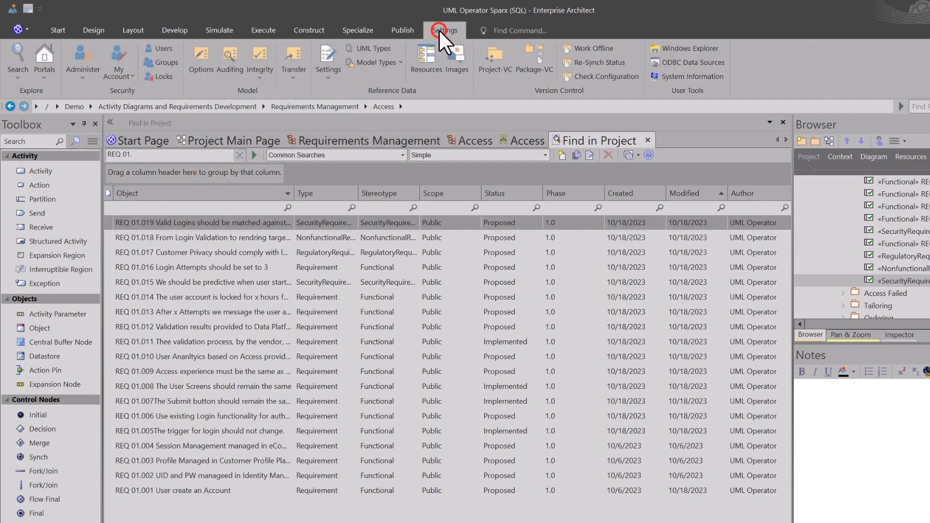
{"action": "left_click", "coordinate": [324, 77]}
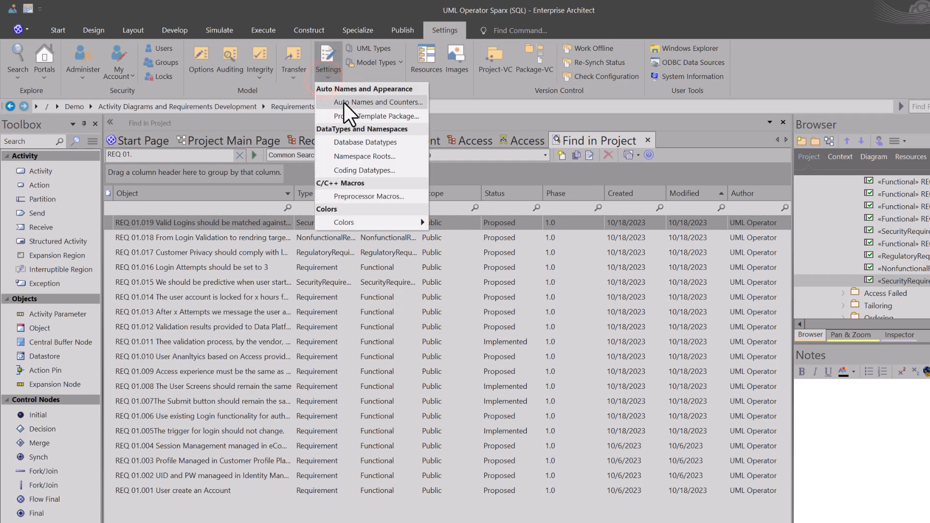
{"action": "left_click", "coordinate": [344, 100]}
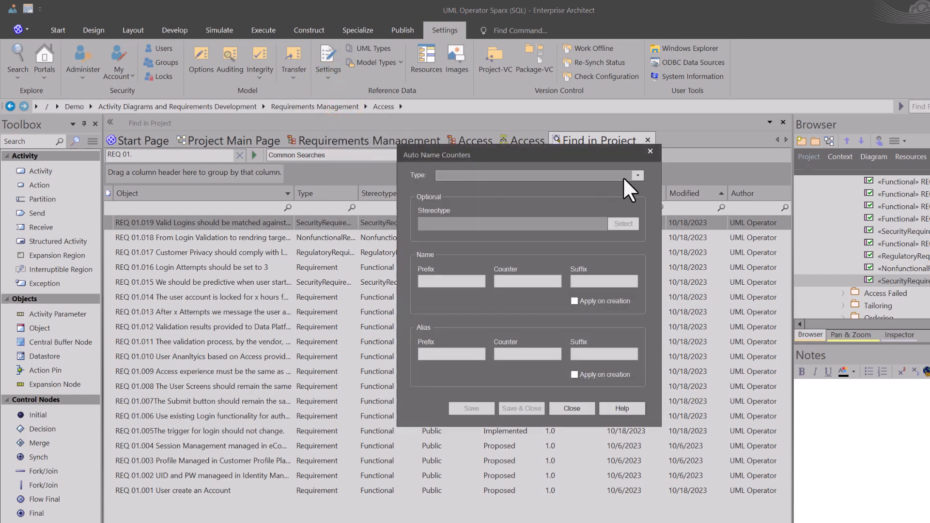
{"action": "left_click", "coordinate": [636, 175]}
{"action": "scroll", "coordinate": [462, 336], "scroll_direction": "down", "scroll_amount": 10}
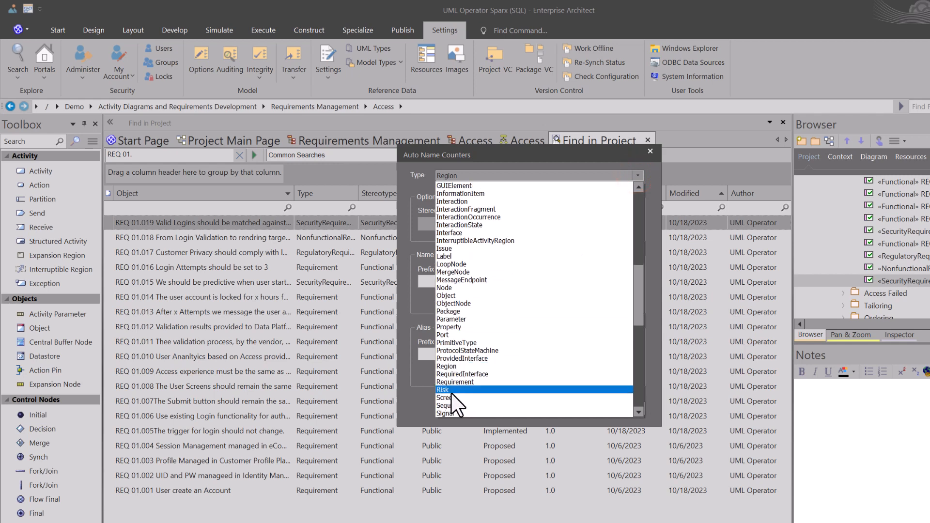
{"action": "left_click", "coordinate": [479, 381]}
{"action": "left_click", "coordinate": [450, 282]}
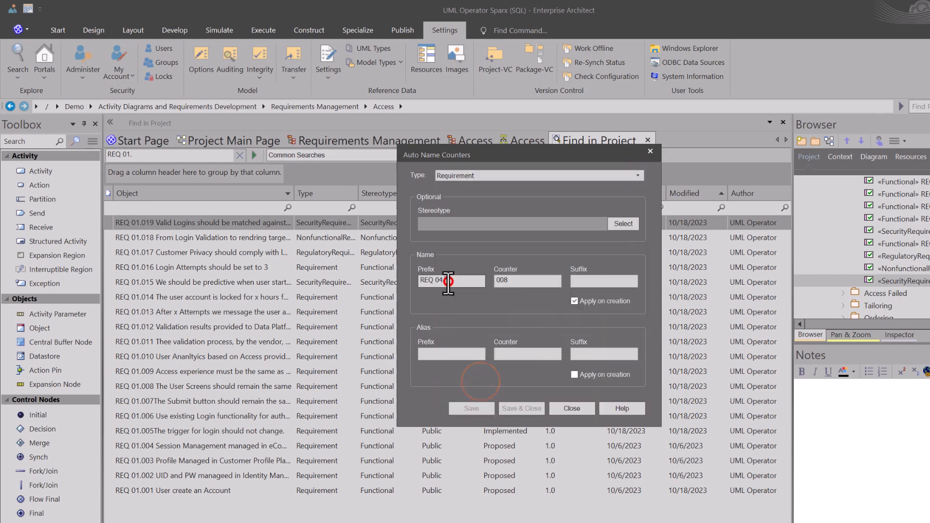
{"action": "left_click", "coordinate": [439, 280]}
{"action": "key", "text": "Delete"}
{"action": "type", "text": "1."}
Step: Set the Requirement type's name counter to 020, keep it applied on creation, and save and close the auto naming settings
{"action": "left_click", "coordinate": [507, 282]}
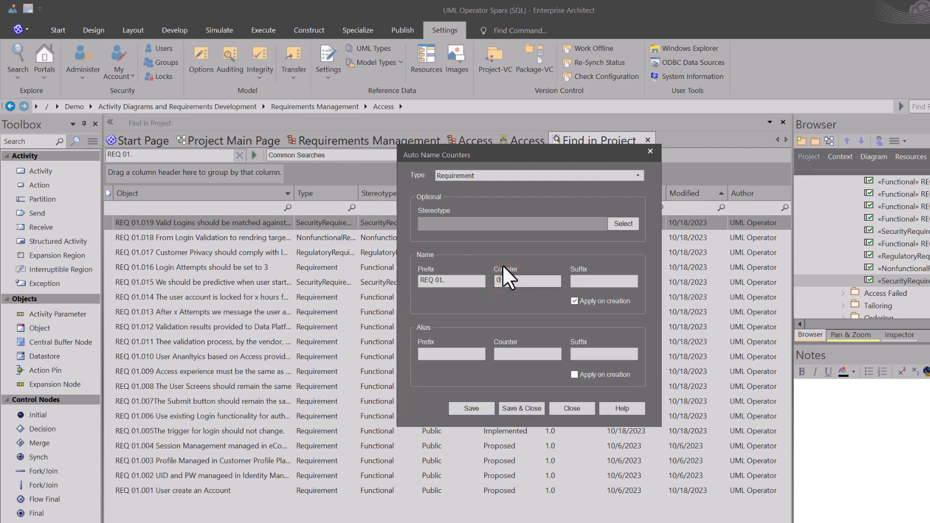
{"action": "left_click", "coordinate": [606, 299]}
{"action": "left_click", "coordinate": [606, 299]}
{"action": "left_click", "coordinate": [525, 407]}
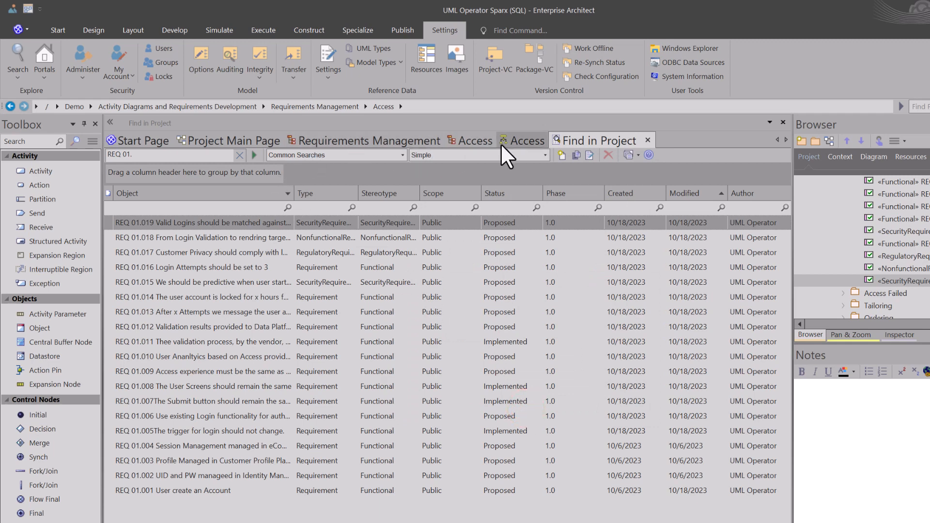
Step: Switch the toolbox to Requirements and add a functional requirement above REQ 01.006 on the Access activity diagram
{"action": "left_click", "coordinate": [514, 138]}
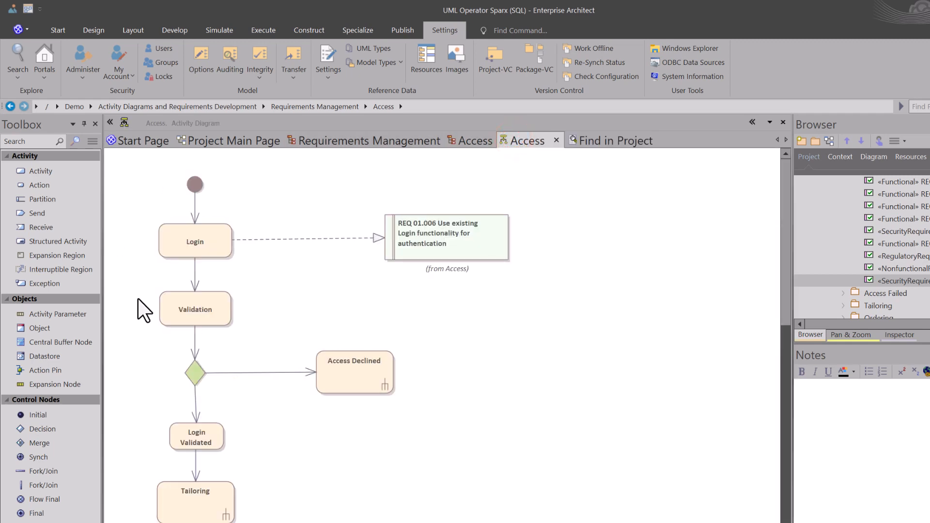
{"action": "left_click", "coordinate": [94, 141]}
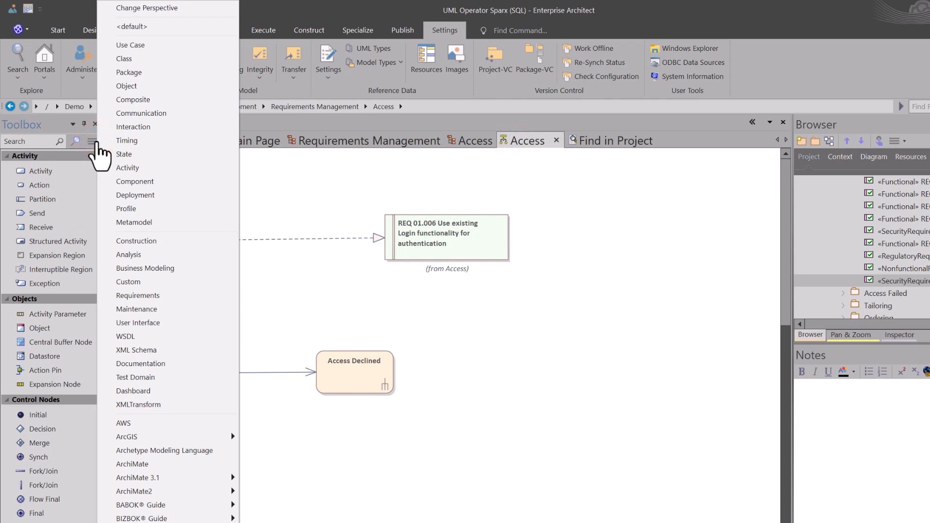
{"action": "left_click", "coordinate": [120, 291]}
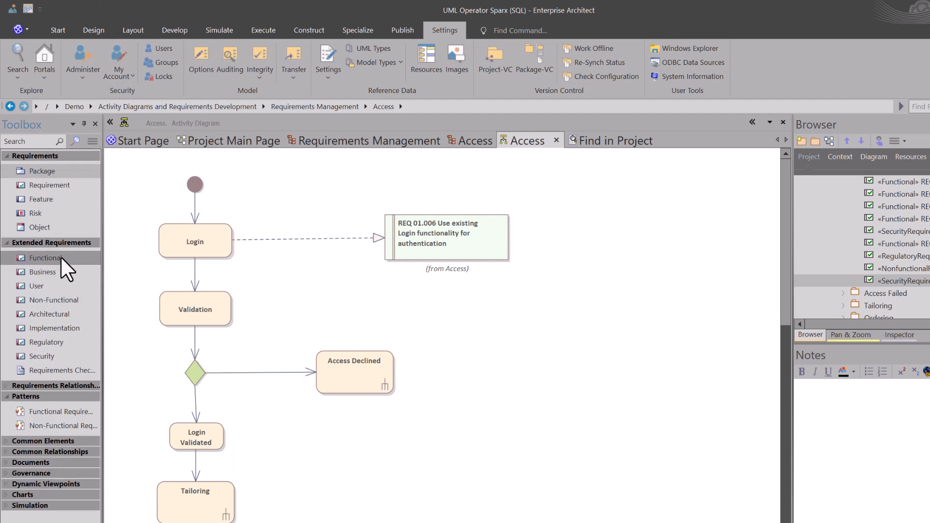
{"action": "left_click_drag", "start_coordinate": [58, 255], "coordinate": [307, 165]}
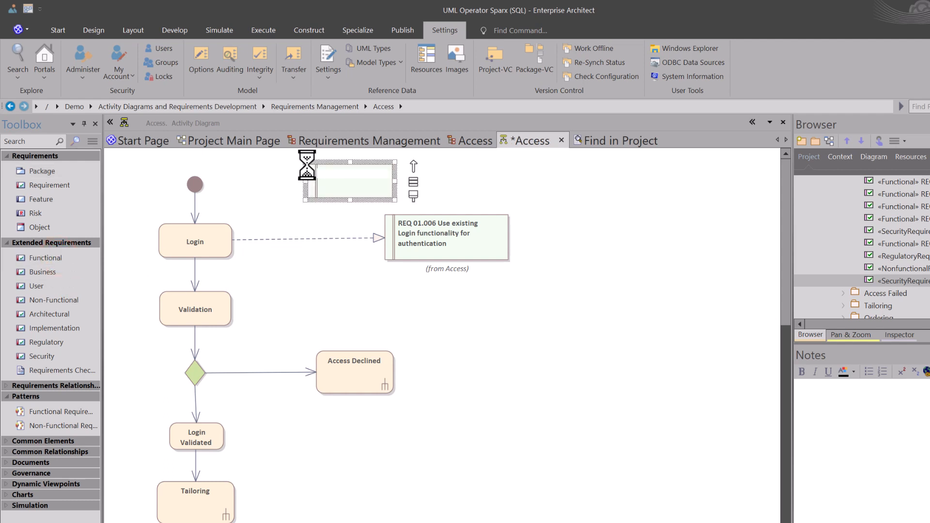
{"action": "left_click", "coordinate": [322, 211]}
{"action": "left_click", "coordinate": [358, 185]}
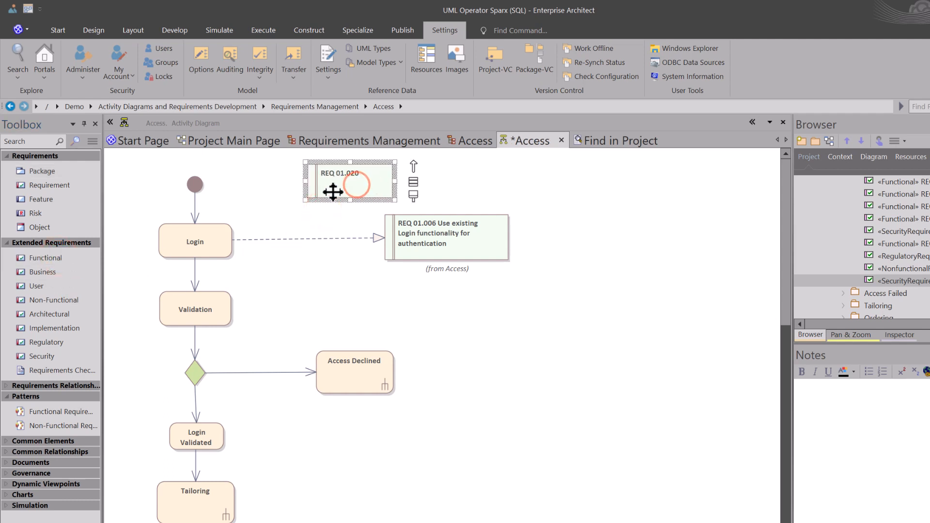